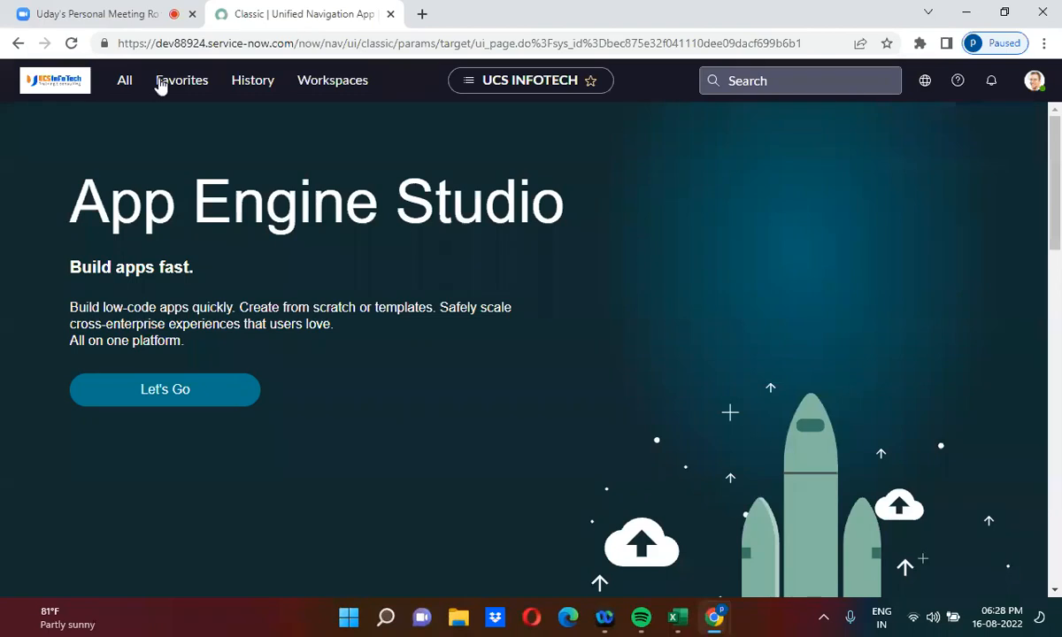
Step: Filter the navigator for 'problem' and create a new Problem record with its default description prefilled
left_click(125, 84)
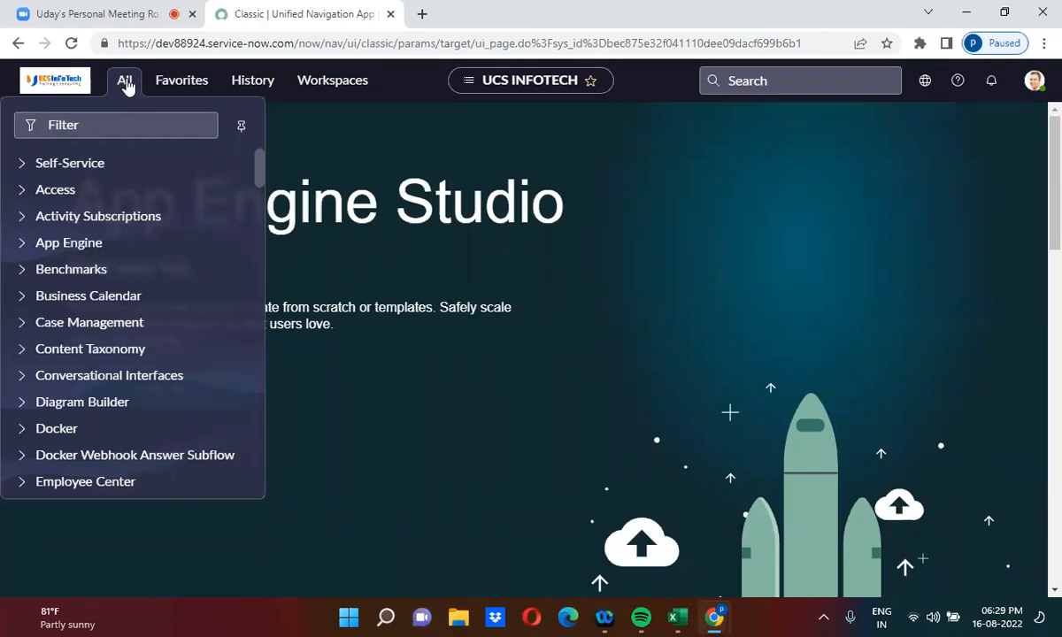
left_click(104, 126)
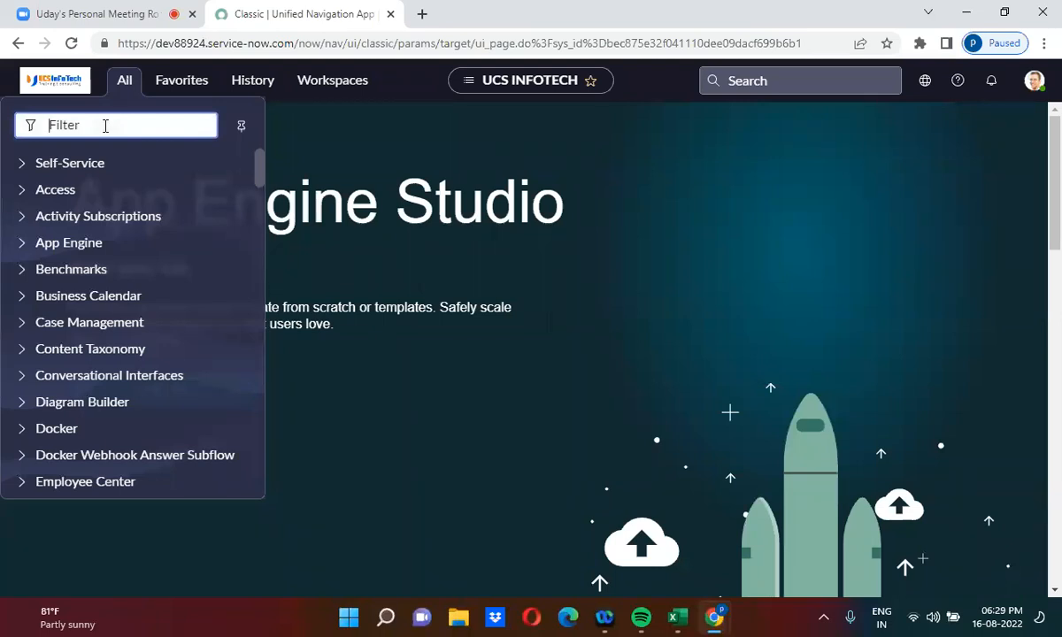
type("problem")
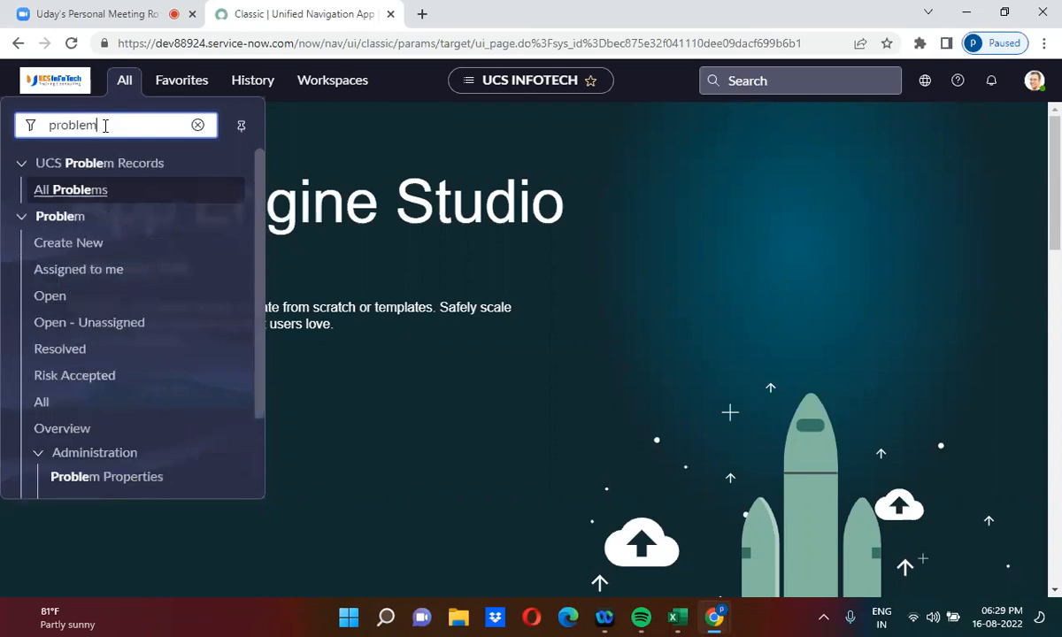
left_click(96, 244)
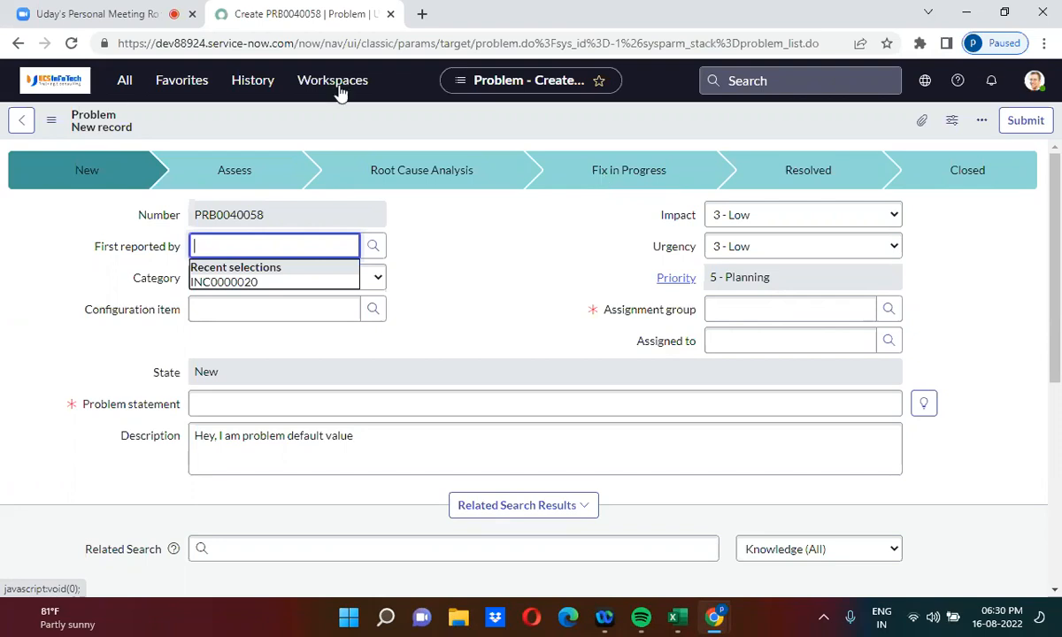
left_click(124, 82)
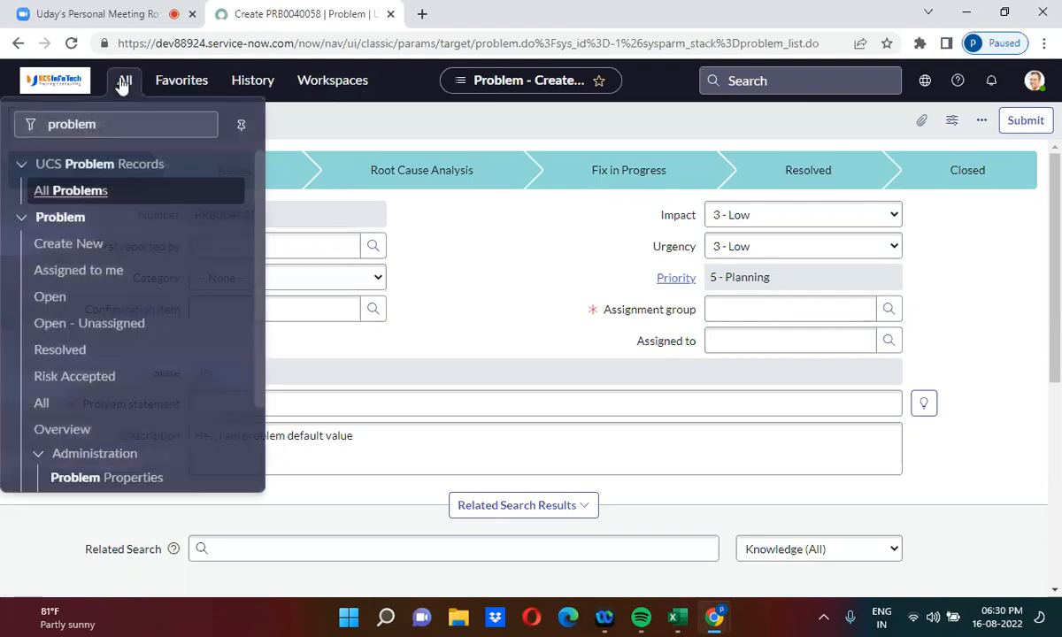
Step: Open the ServiceNow SMTP record from the Email Accounts list ('email acc') in a new tab
left_click(80, 125)
double_click(80, 125)
type("email ac")
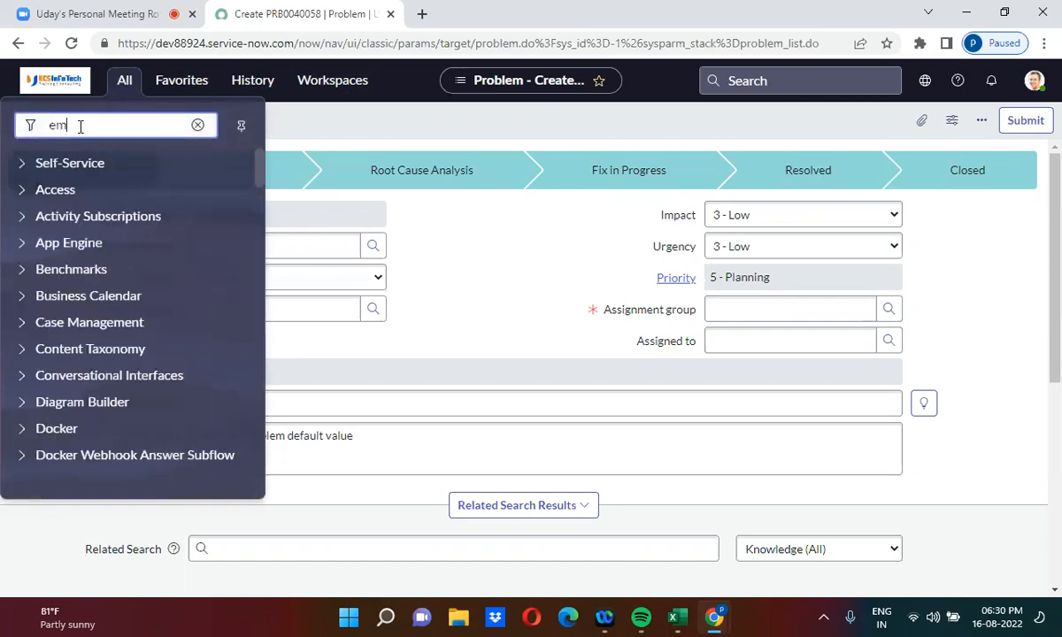
type("c")
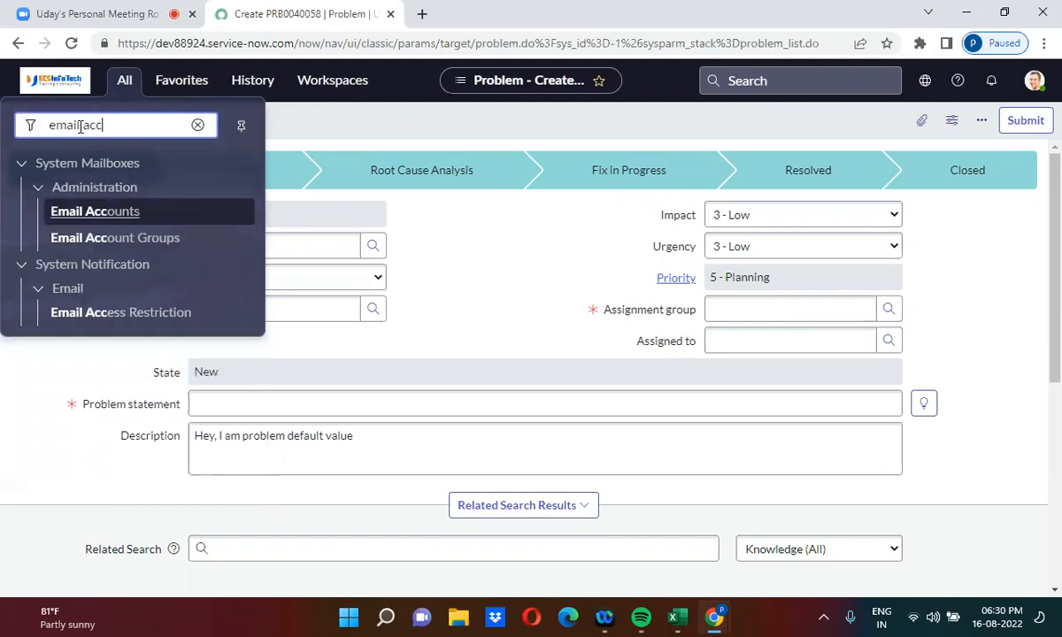
left_click(116, 216)
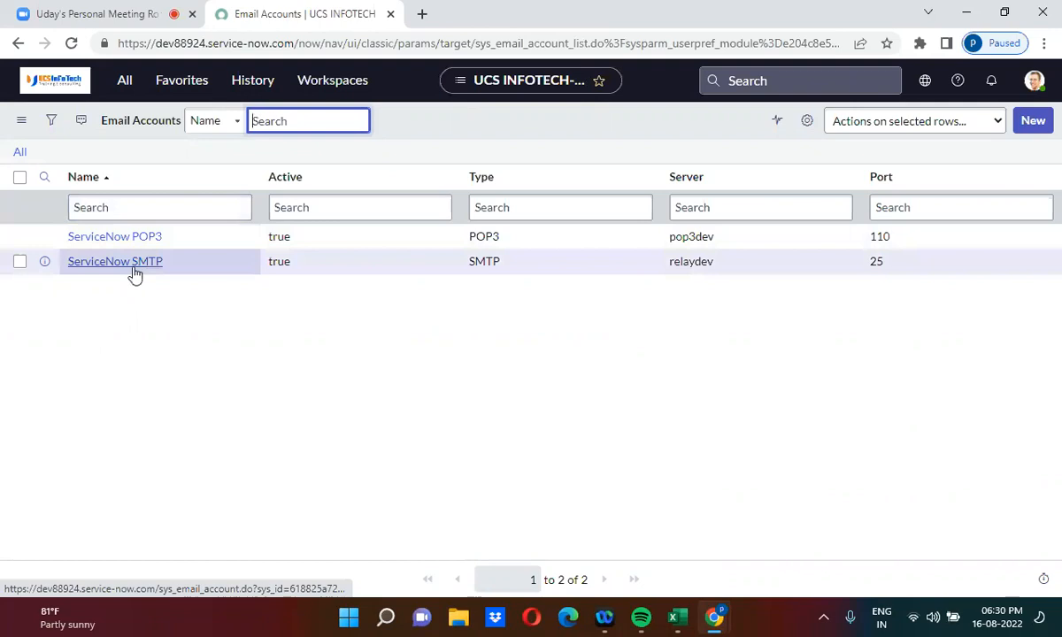
right_click(44, 264)
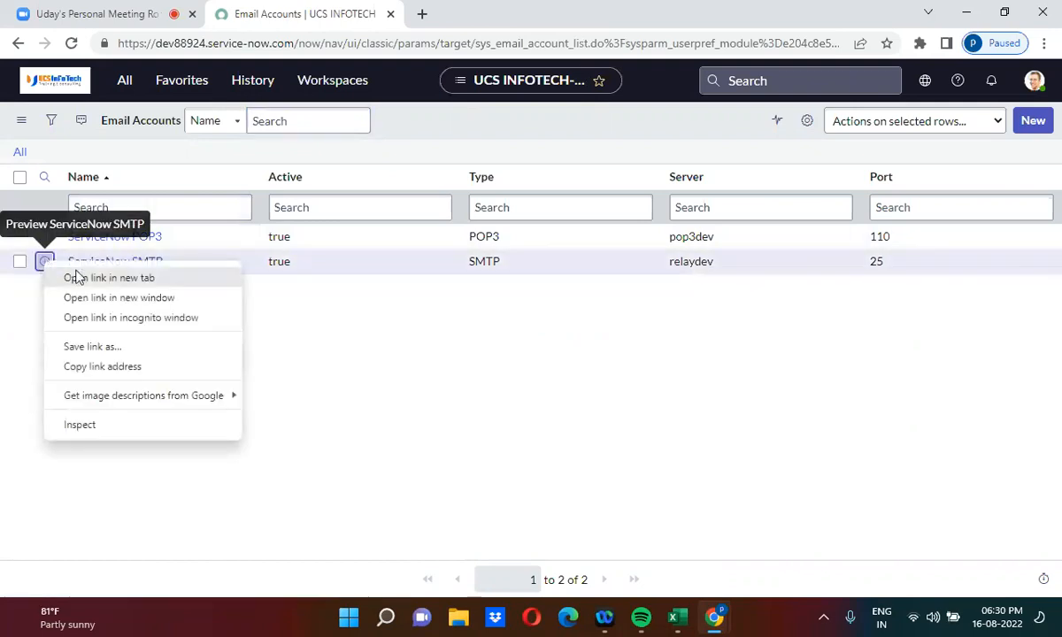
left_click(77, 277)
left_click(474, 9)
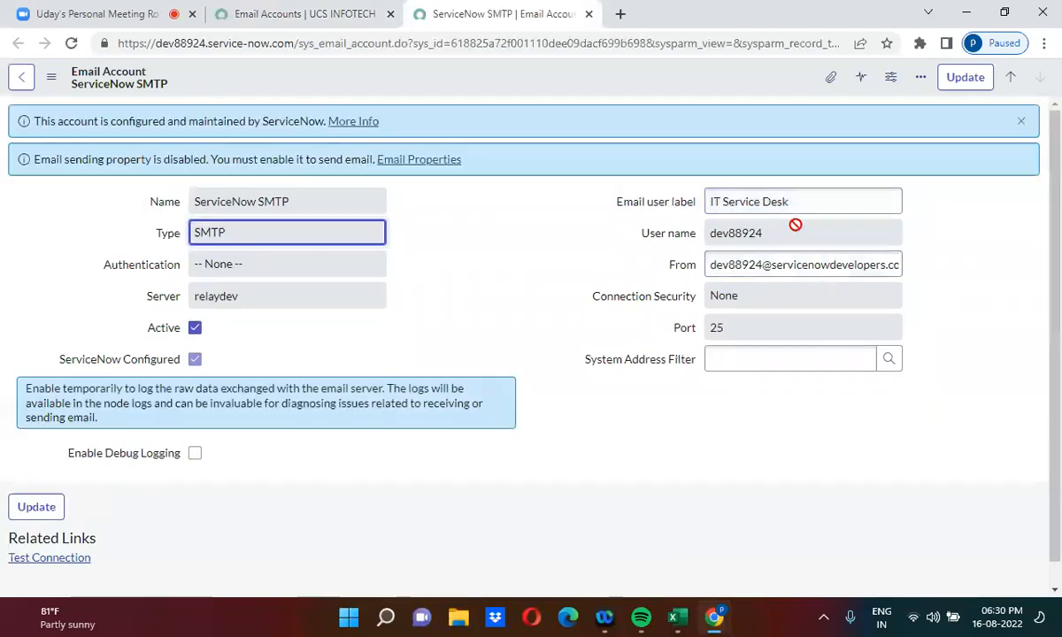
Step: Check that the From address contains the instance name dev88924 shown in the page address
triple_click(748, 263)
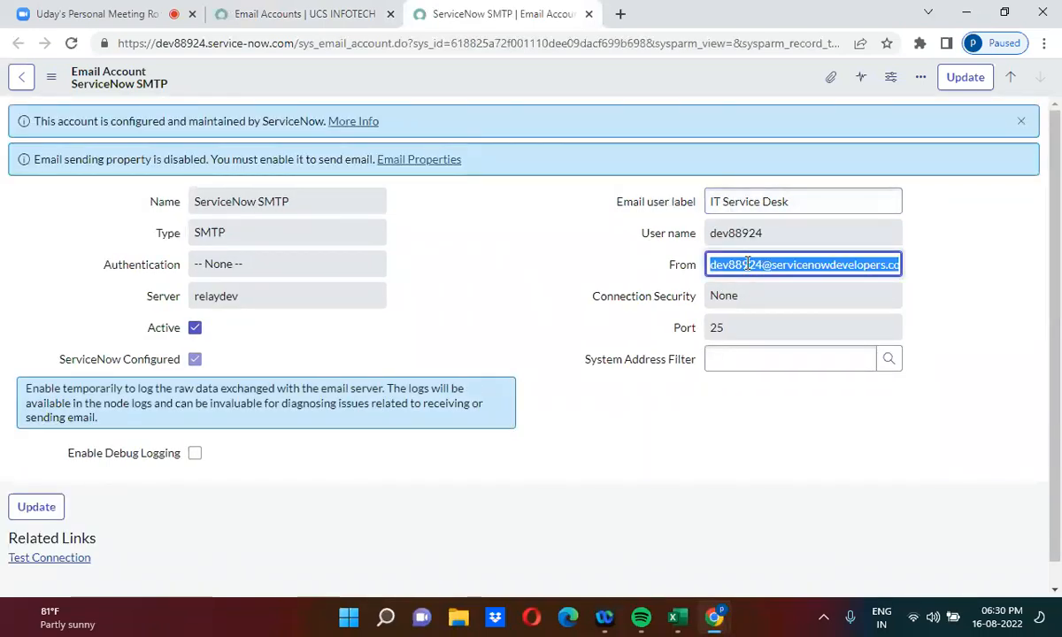
left_click(977, 277)
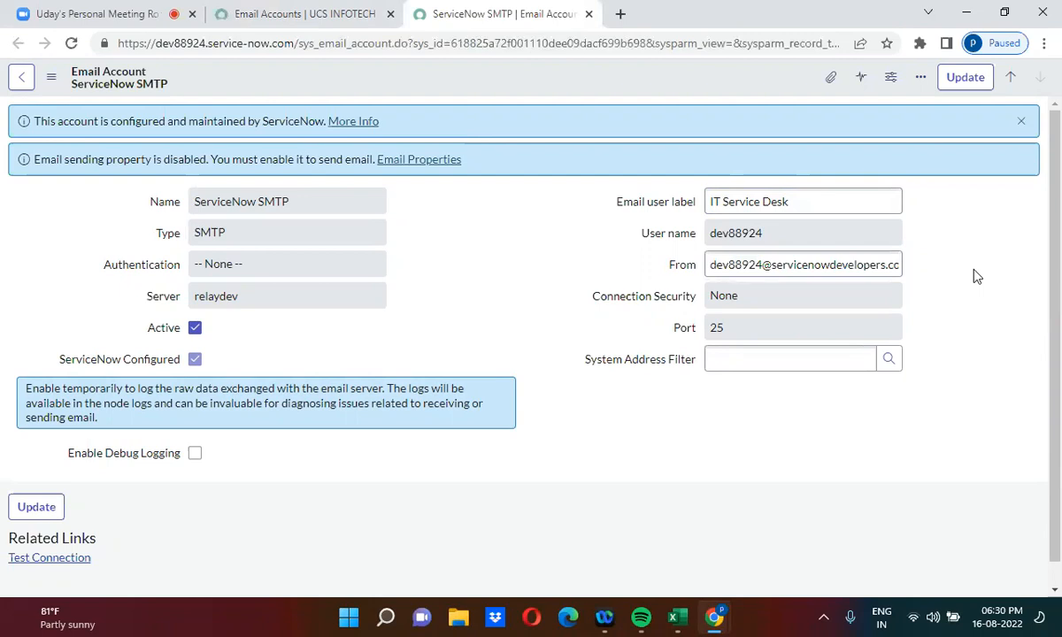
double_click(724, 265)
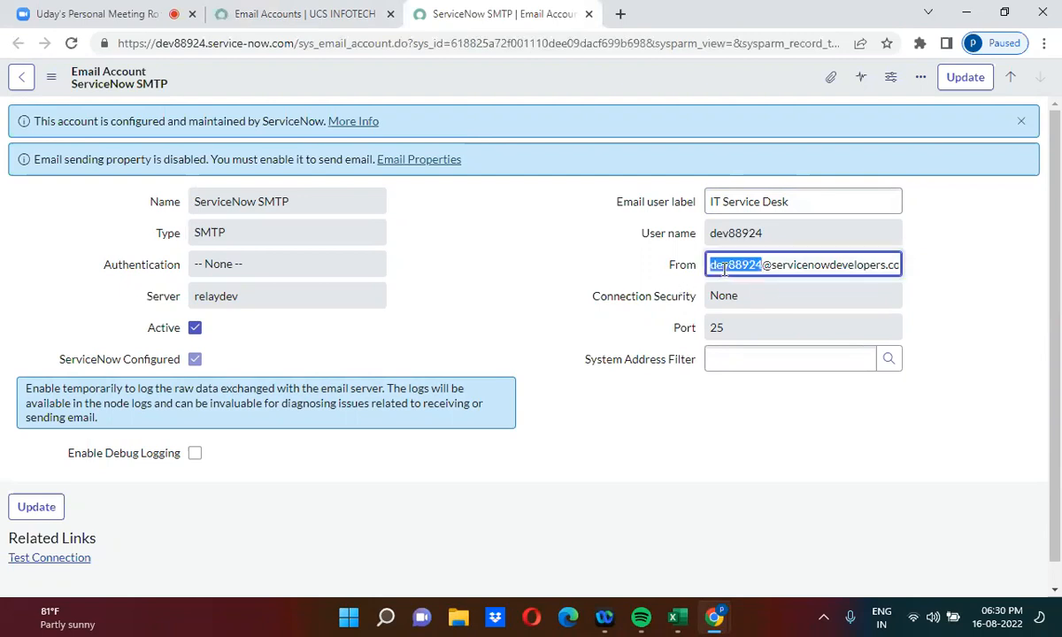
double_click(182, 44)
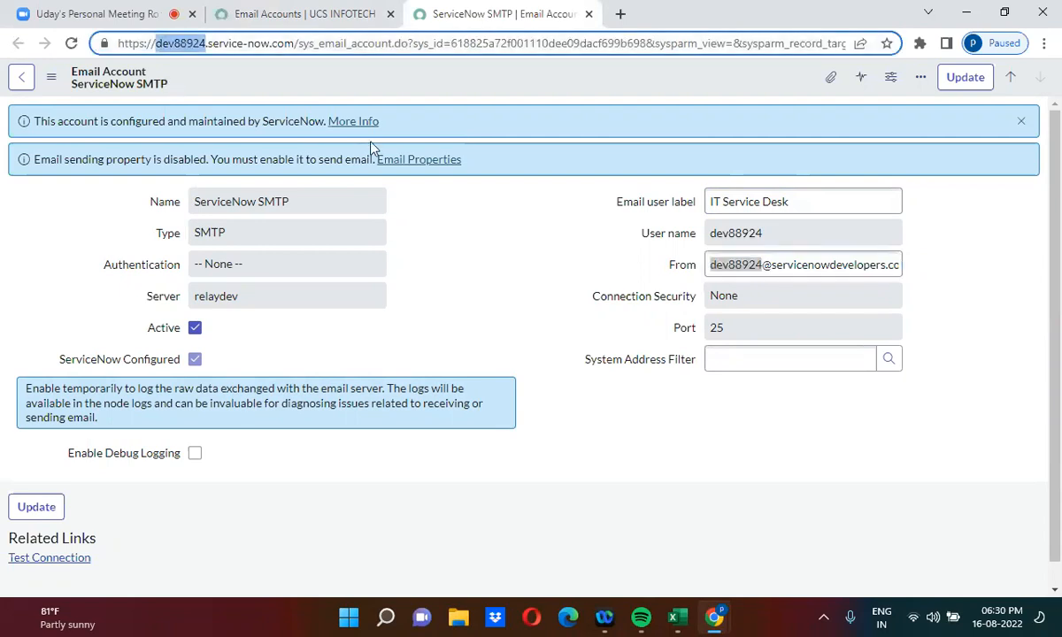
left_click_drag(735, 265, 734, 284)
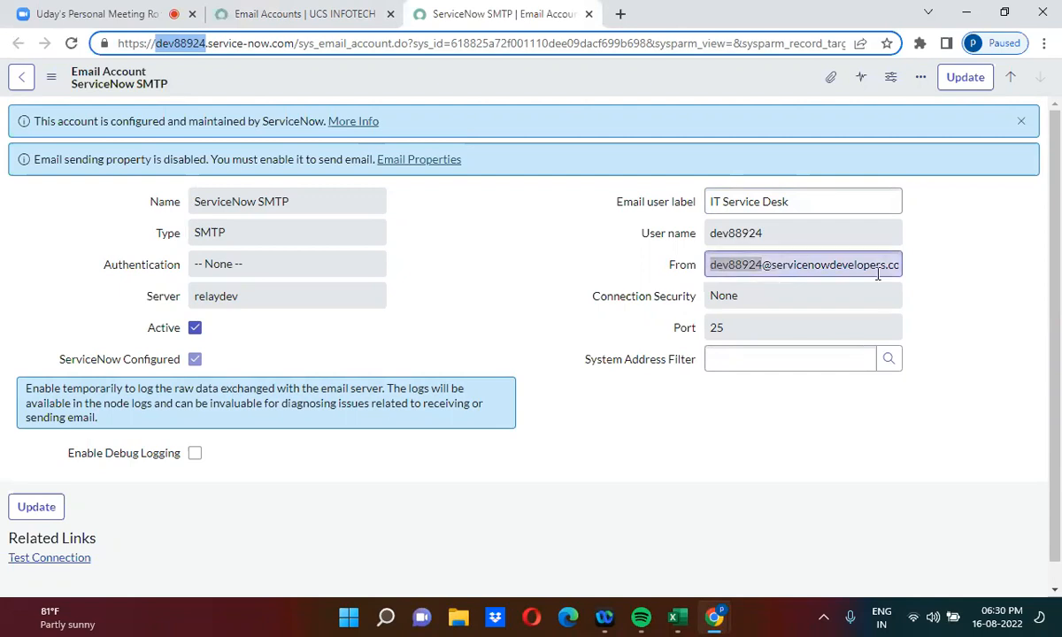
left_click(954, 284)
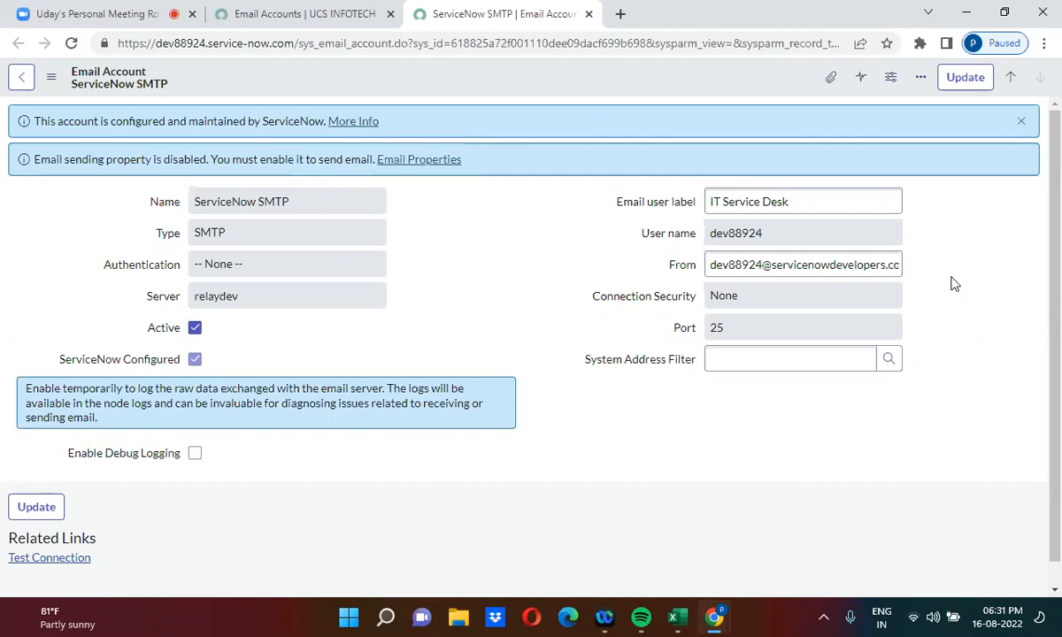
Step: Search for 'gmail' in a new tab and open Gmail
left_click(619, 15)
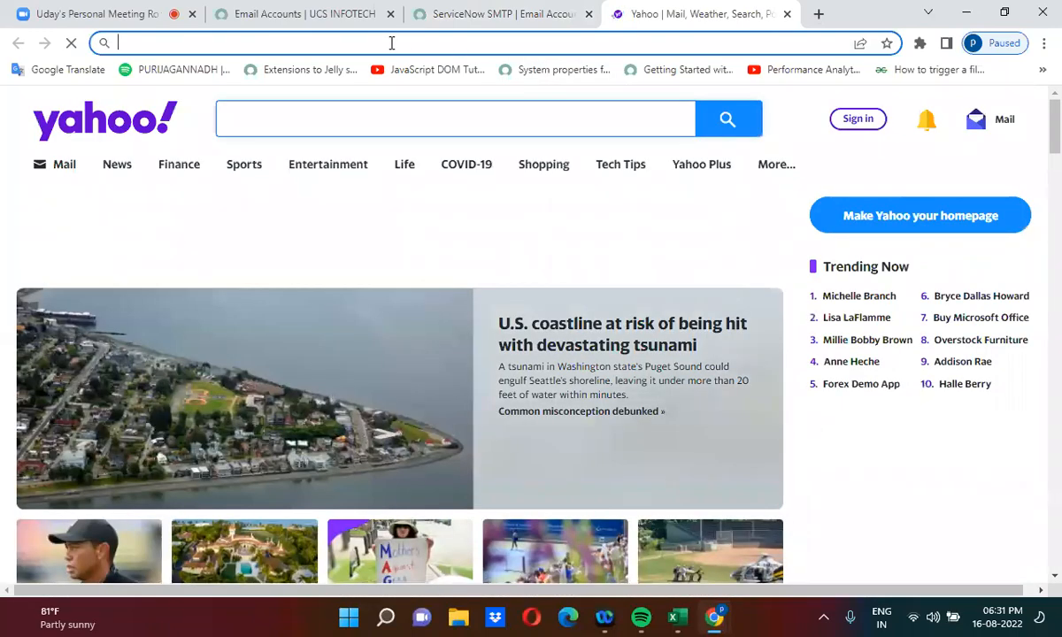
type("gmail")
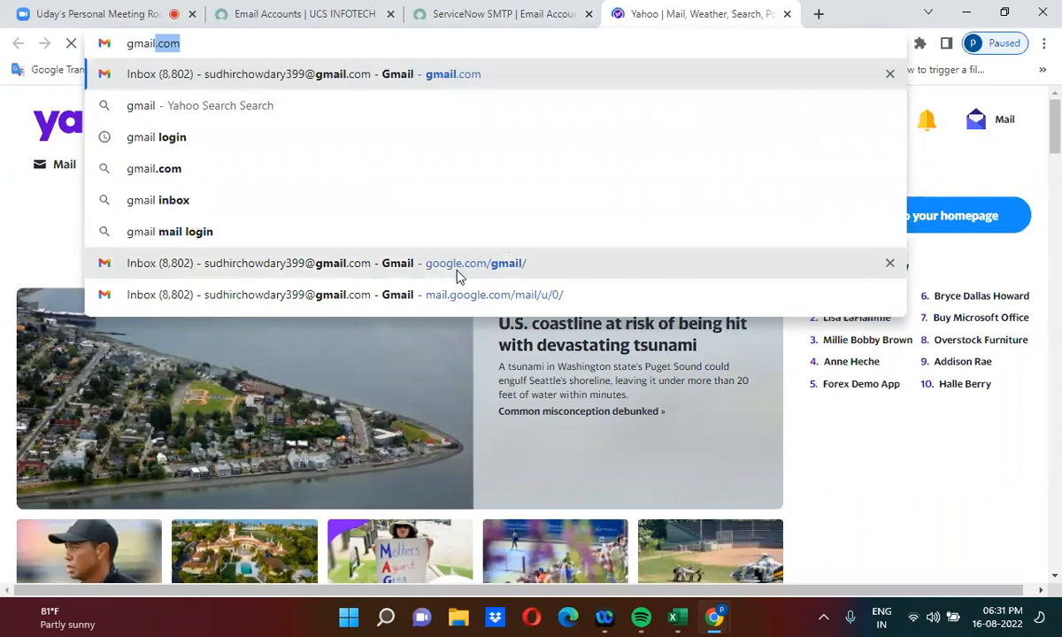
left_click(259, 145)
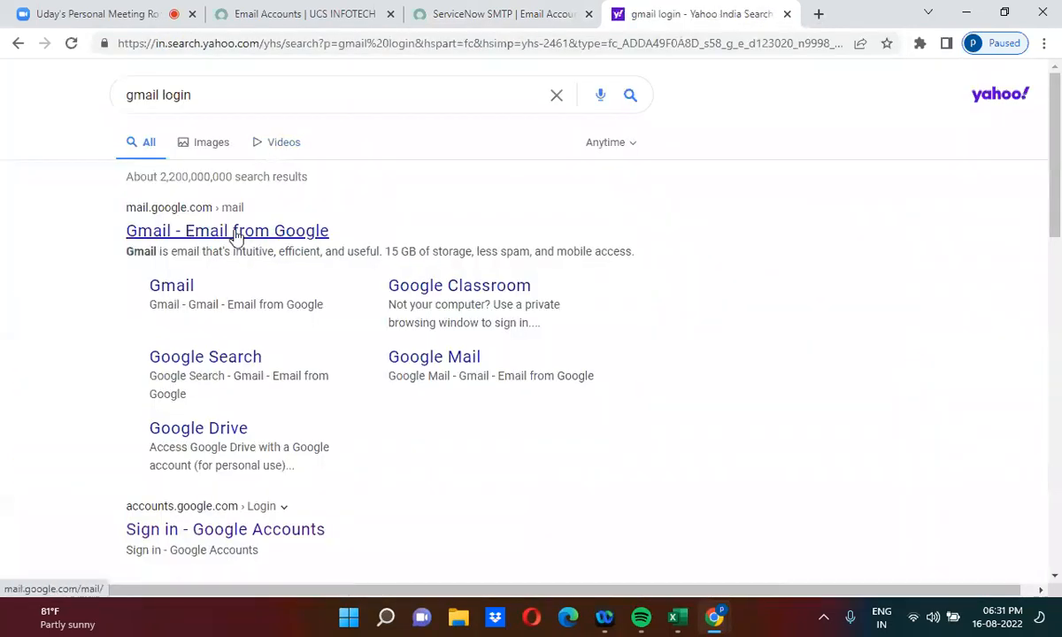
left_click(235, 232)
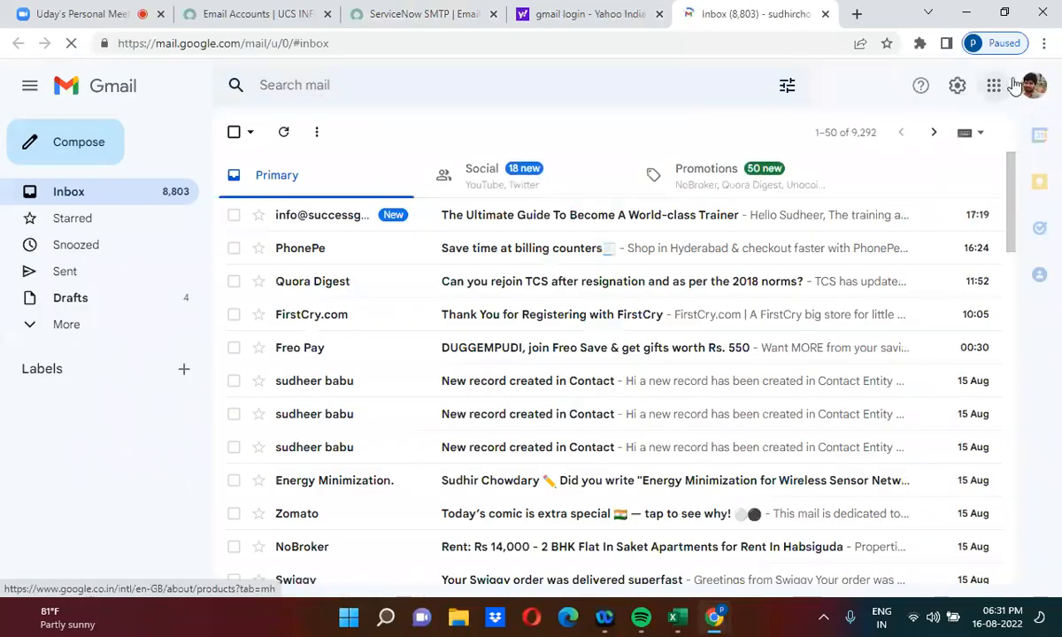
Step: Begin adding another Google account from the profile menu using an unlisted account
left_click(1032, 85)
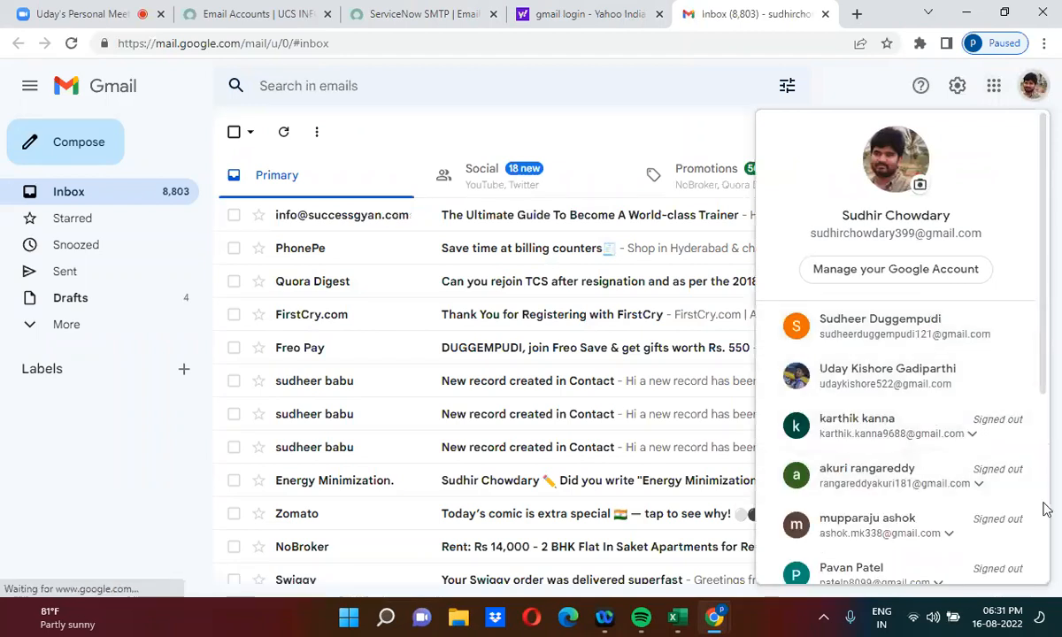
scroll(1046, 512, "down", 3)
left_click(921, 509)
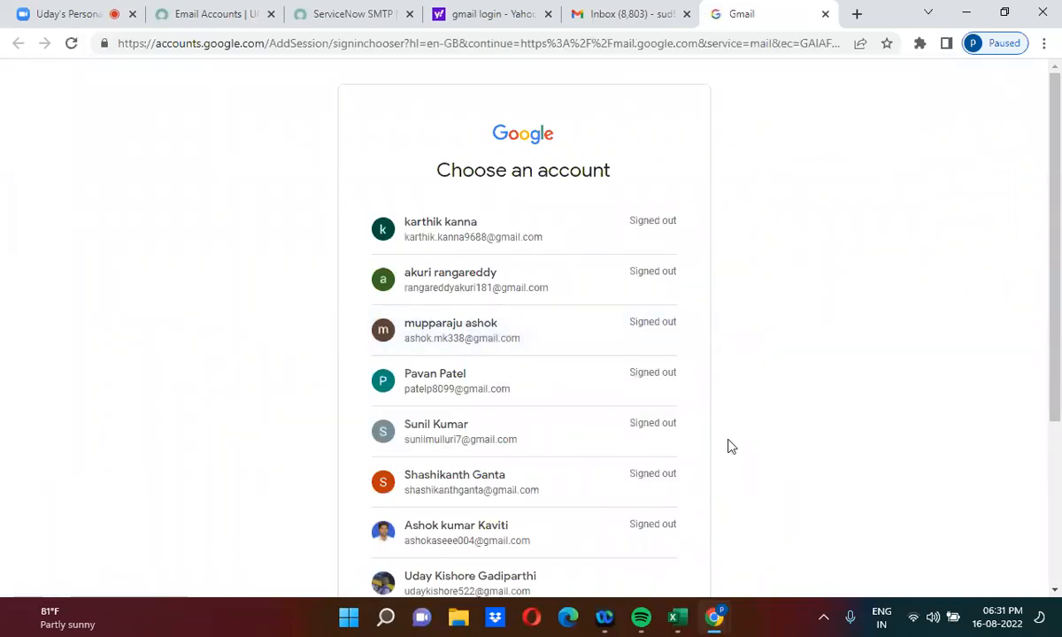
scroll(728, 446, "down", 3)
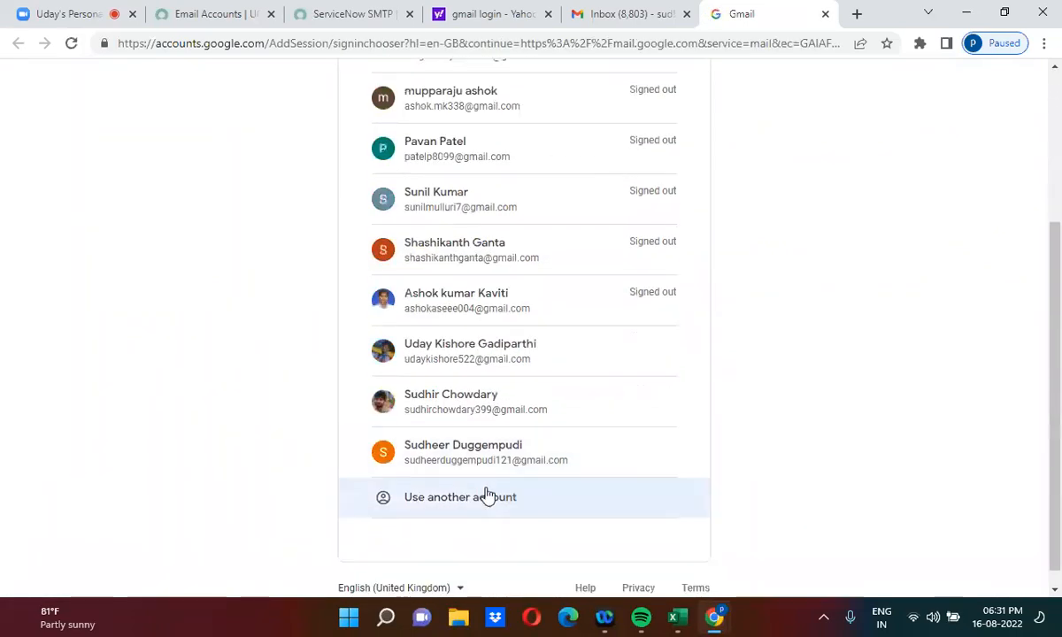
left_click(487, 496)
Step: Enter the account's e-mail address and password to sign in and reach its Gmail inbox
triple_click(562, 303)
key("BackSpace")
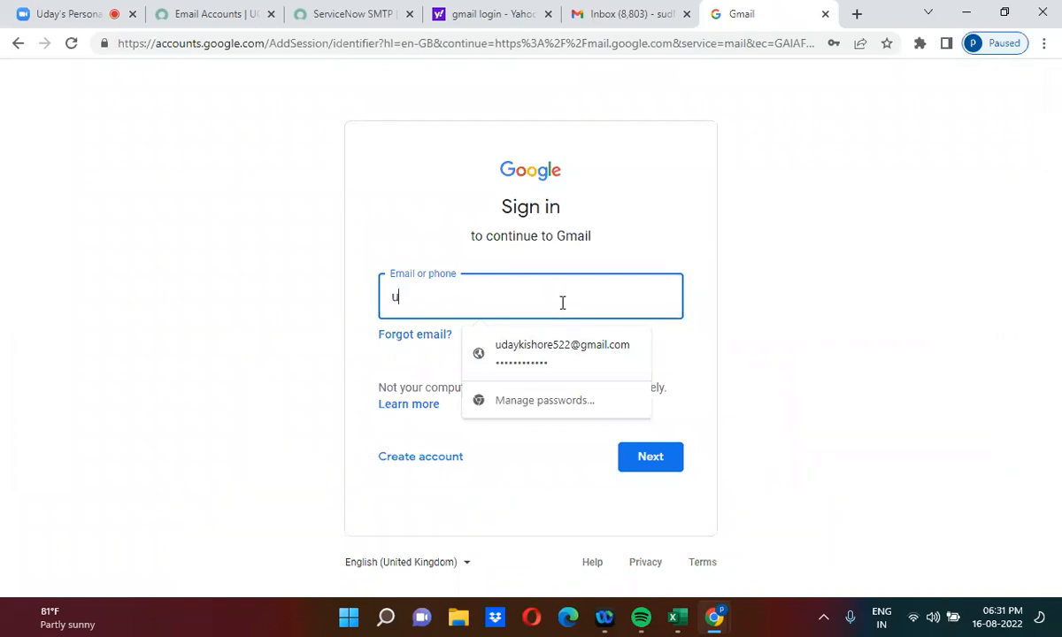
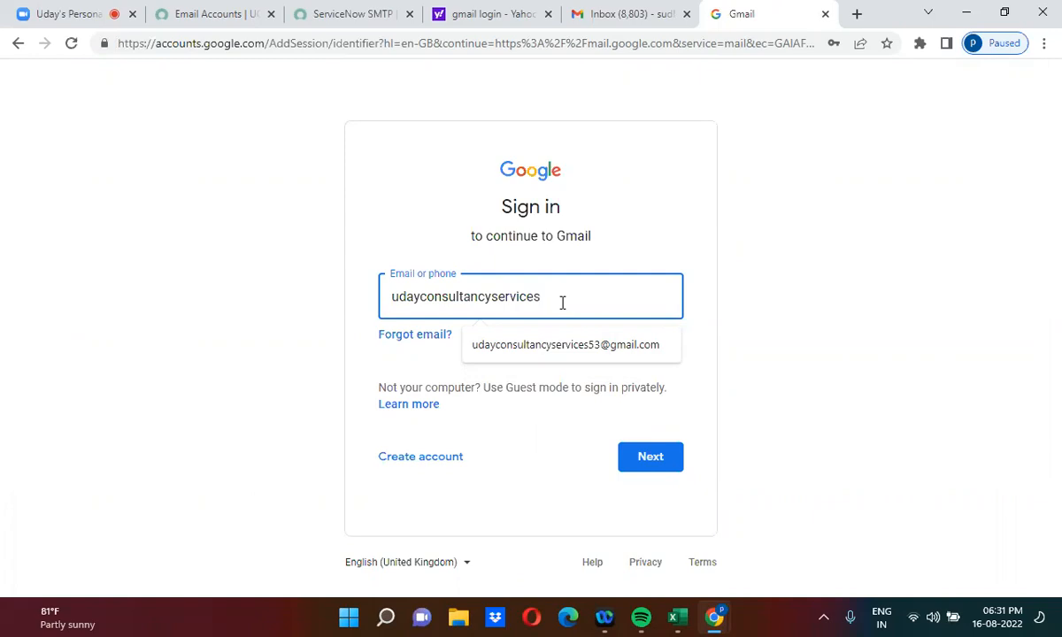
left_click(594, 354)
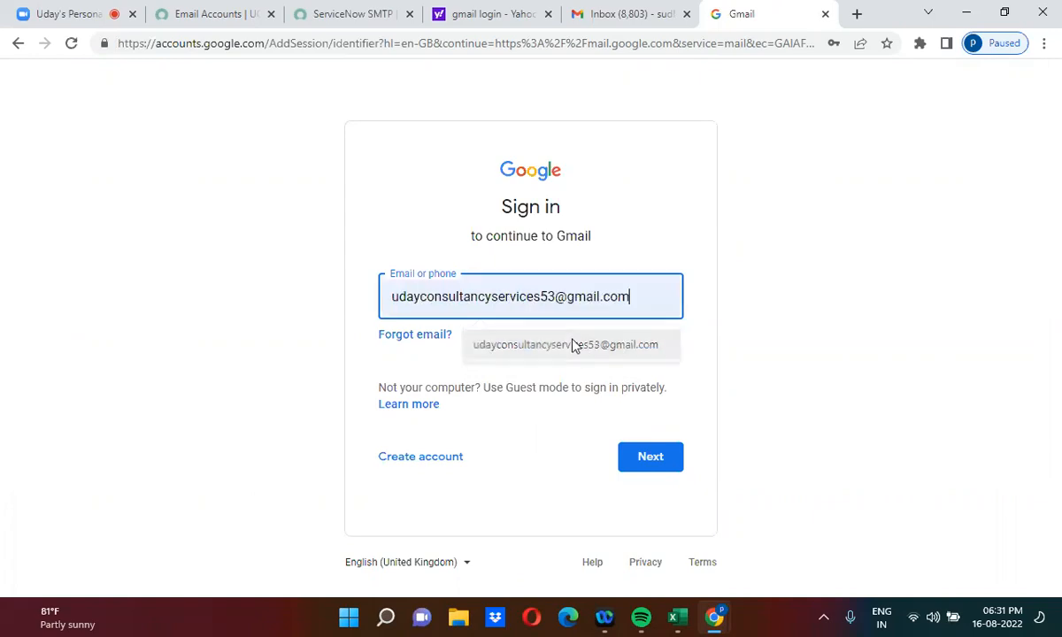
left_click(659, 461)
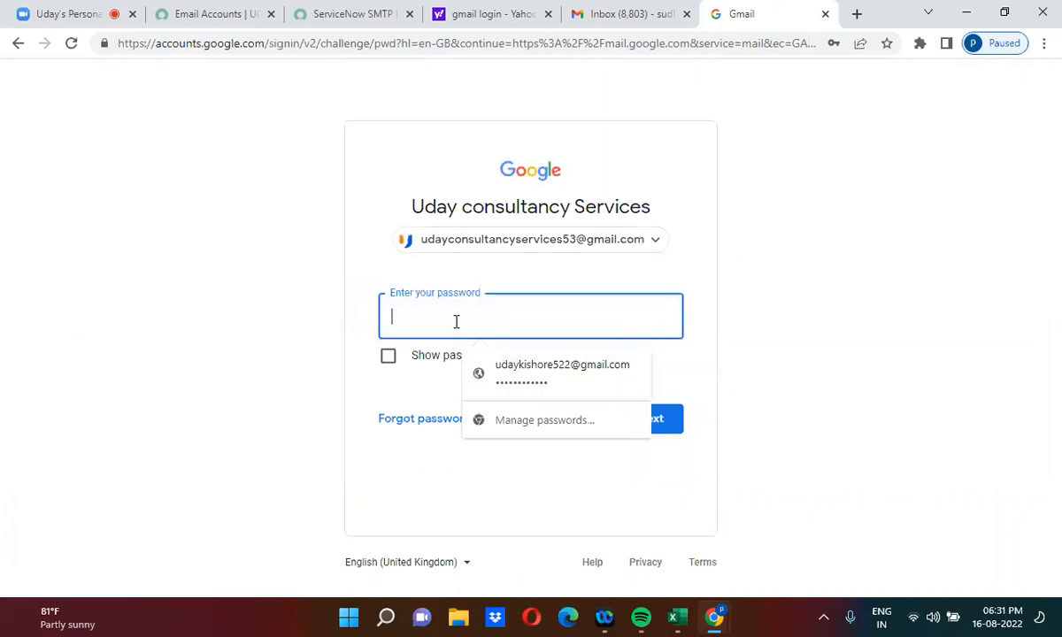
type("••••")
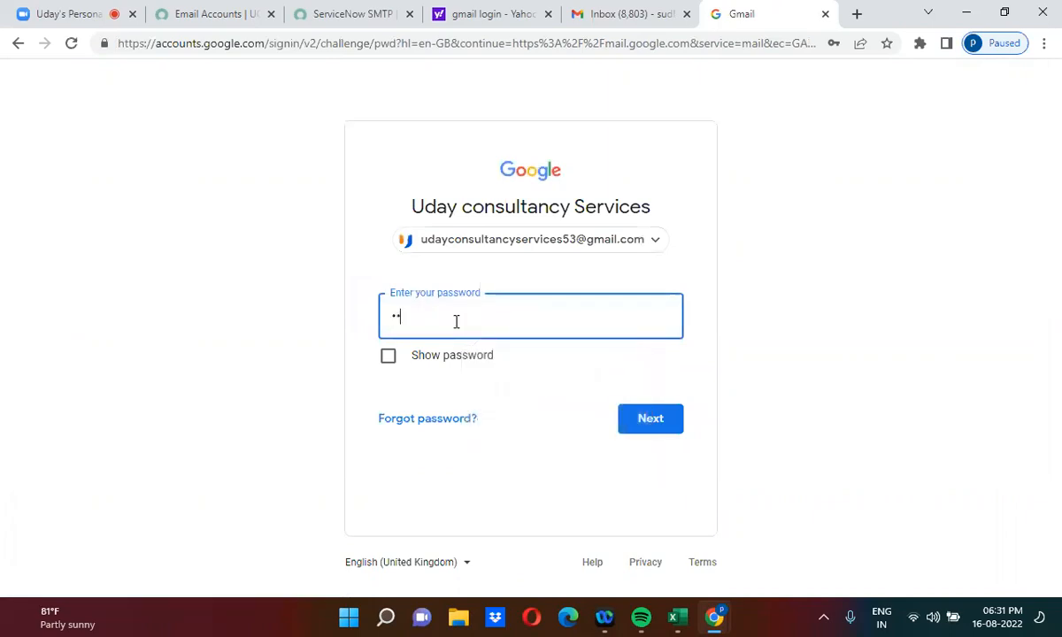
type("•••••")
key("Return")
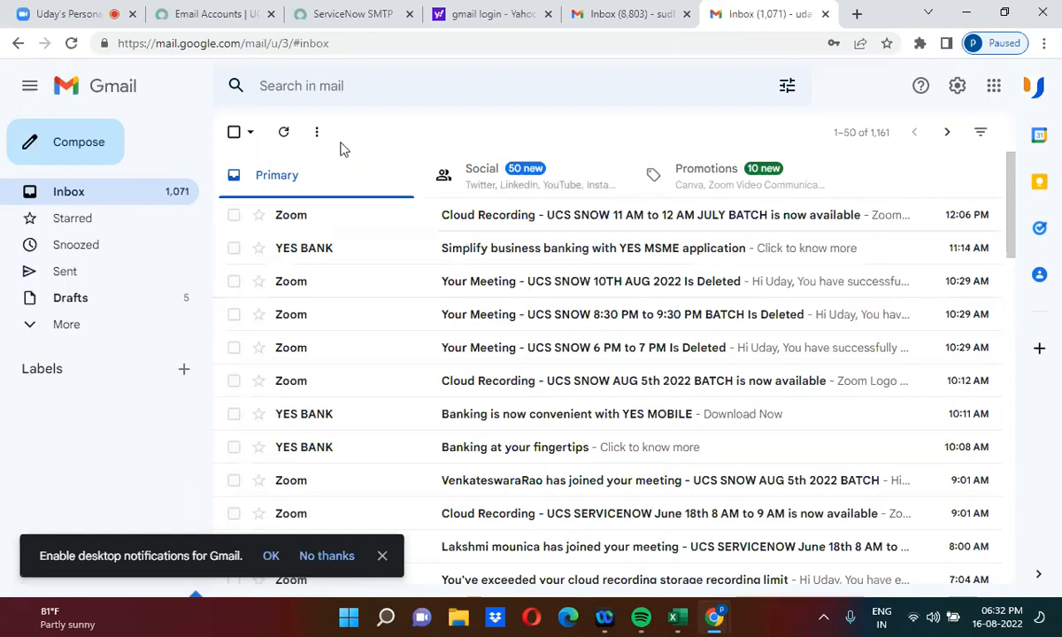
Step: Compose a new email addressed to the ServiceNow SMTP account's From address, copied from ServiceNow
left_click(81, 143)
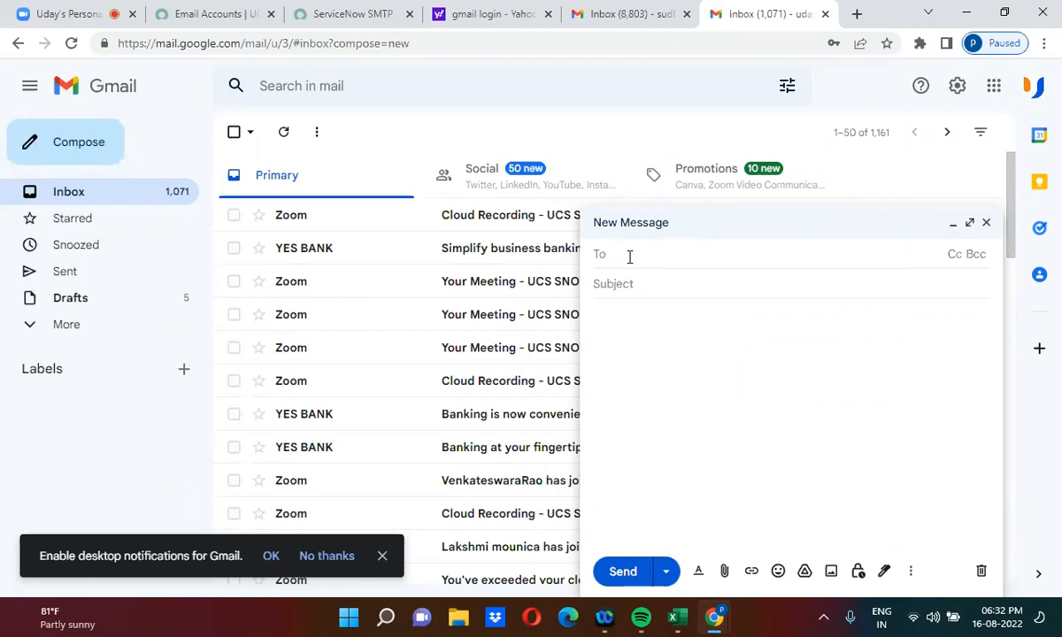
left_click(336, 7)
triple_click(743, 255)
key("ctrl+c")
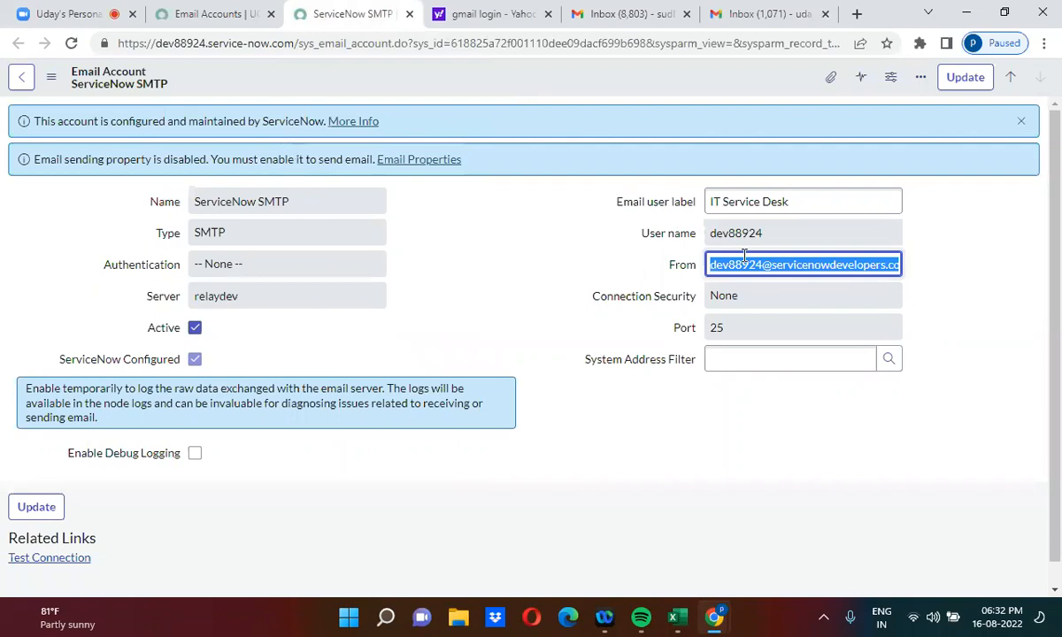
left_click(776, 11)
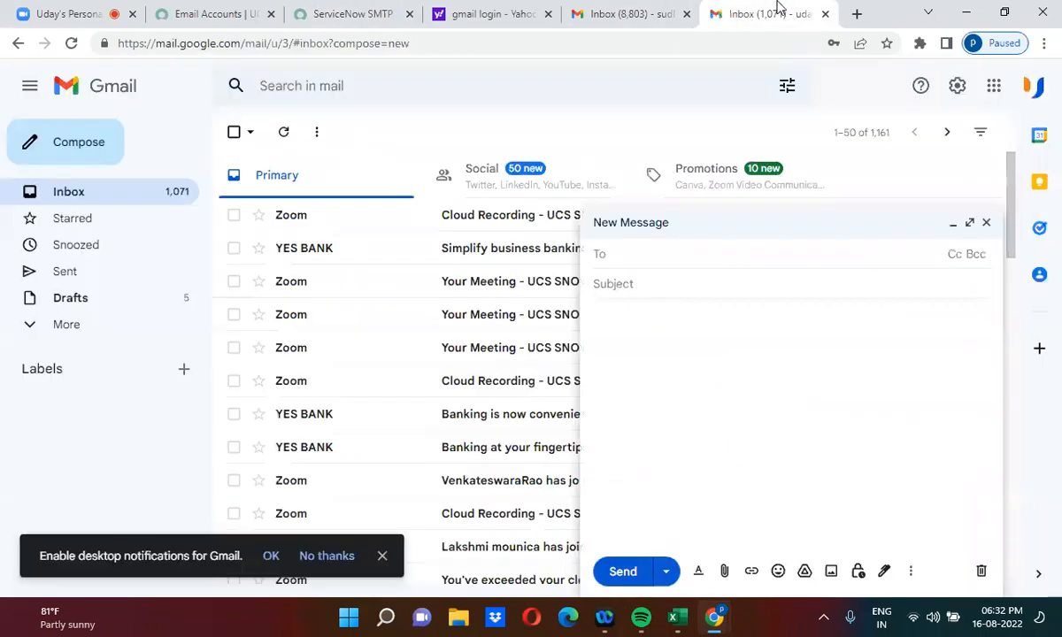
left_click(630, 252)
key("ctrl+v")
left_click(673, 333)
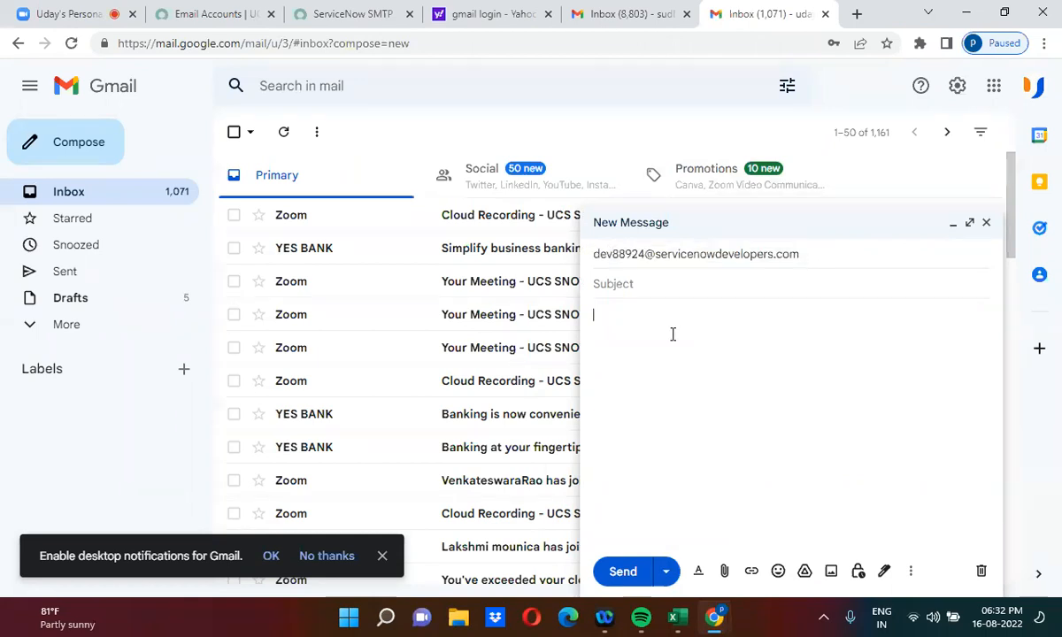
Step: Enter the subject 'Create a problem record'
left_click(635, 285)
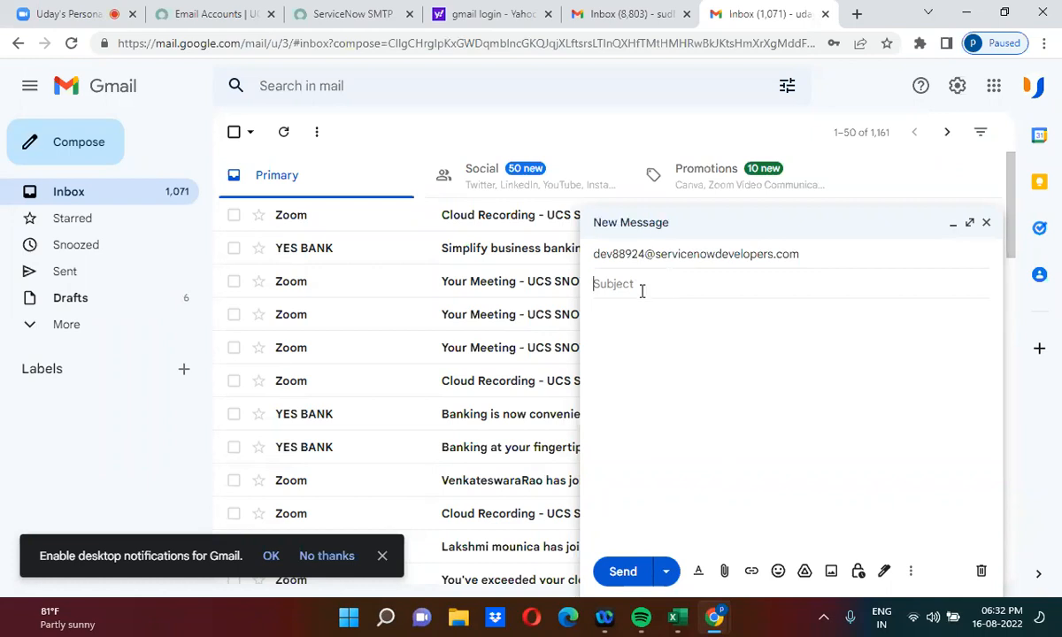
type("Create a proble")
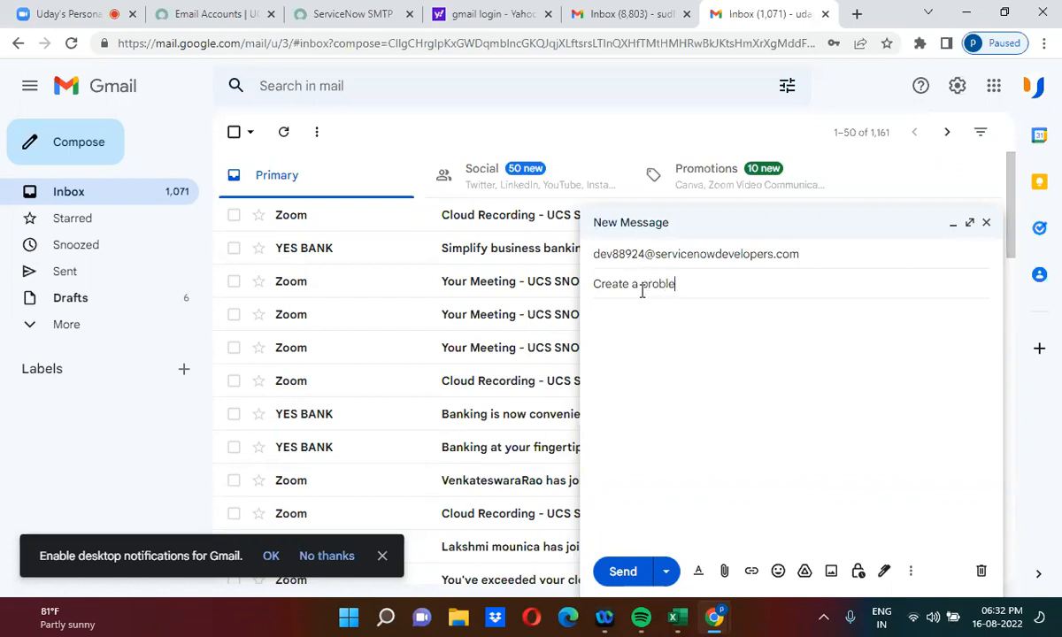
type("m record")
Step: Write 'Hi There, Please create a problem record in servicenow. Many thanks, UCS' and send it
left_click(659, 348)
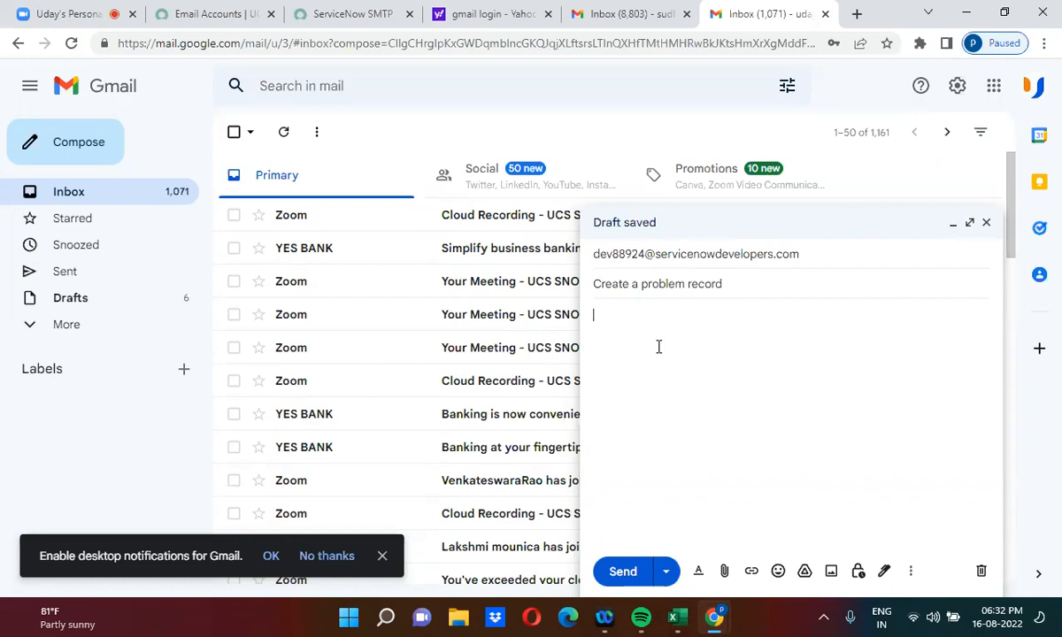
type("Hi There,")
key("Return")
key("Return")
type("Please c")
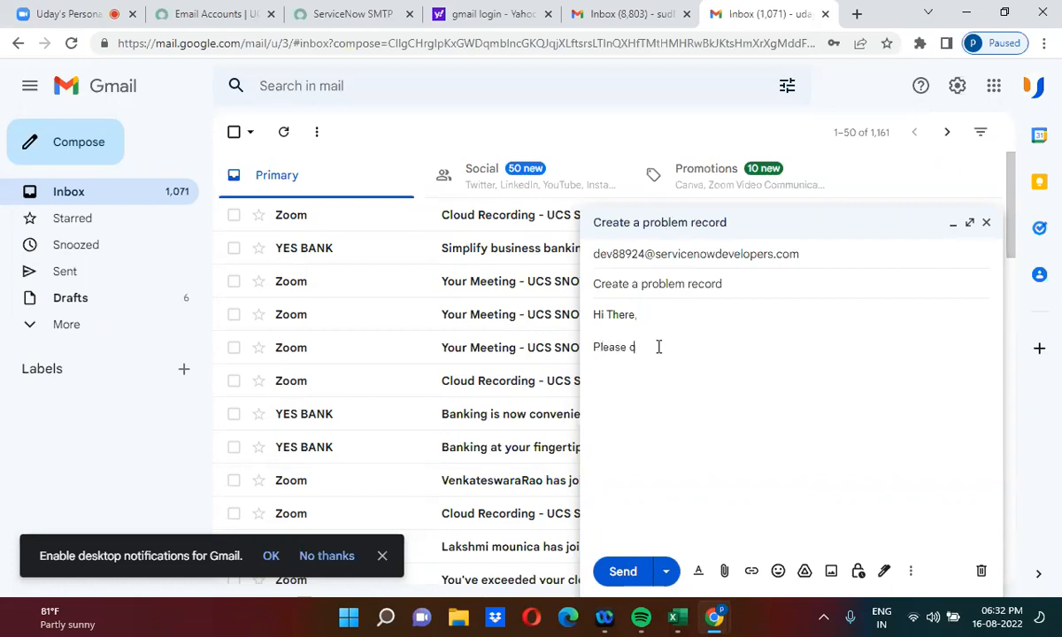
type("reate a problem record i")
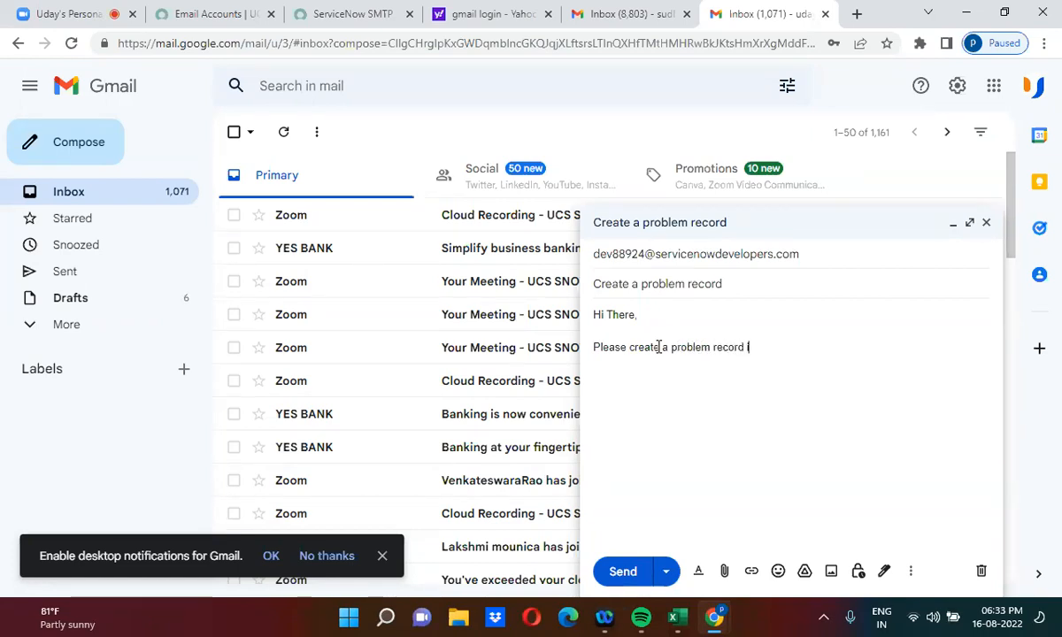
type("n servicenow.")
key("Return")
key("Return")
type("Many thanks")
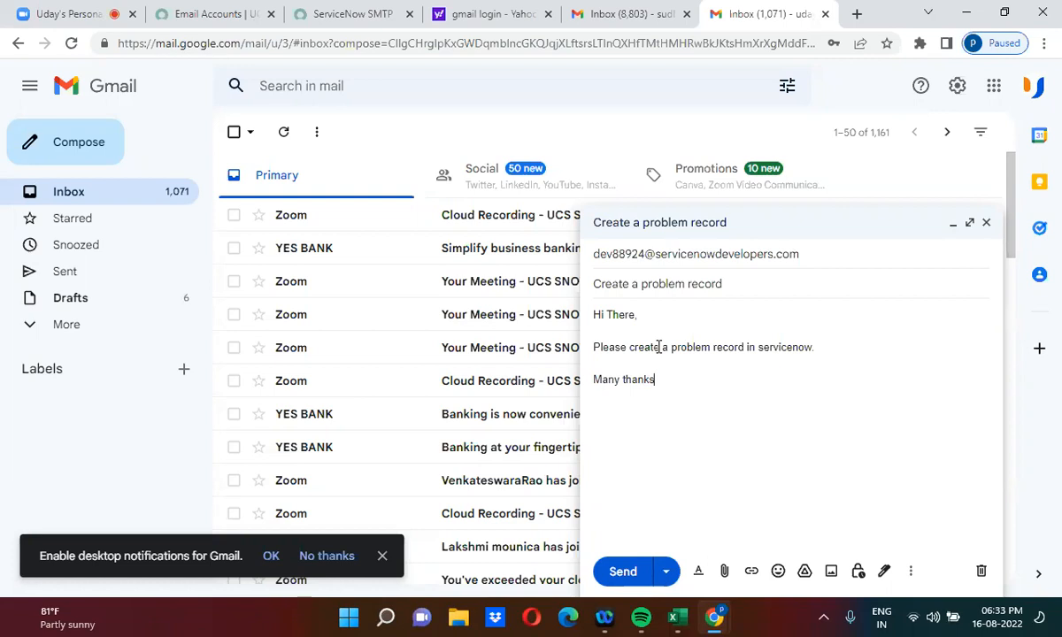
type(", UCS")
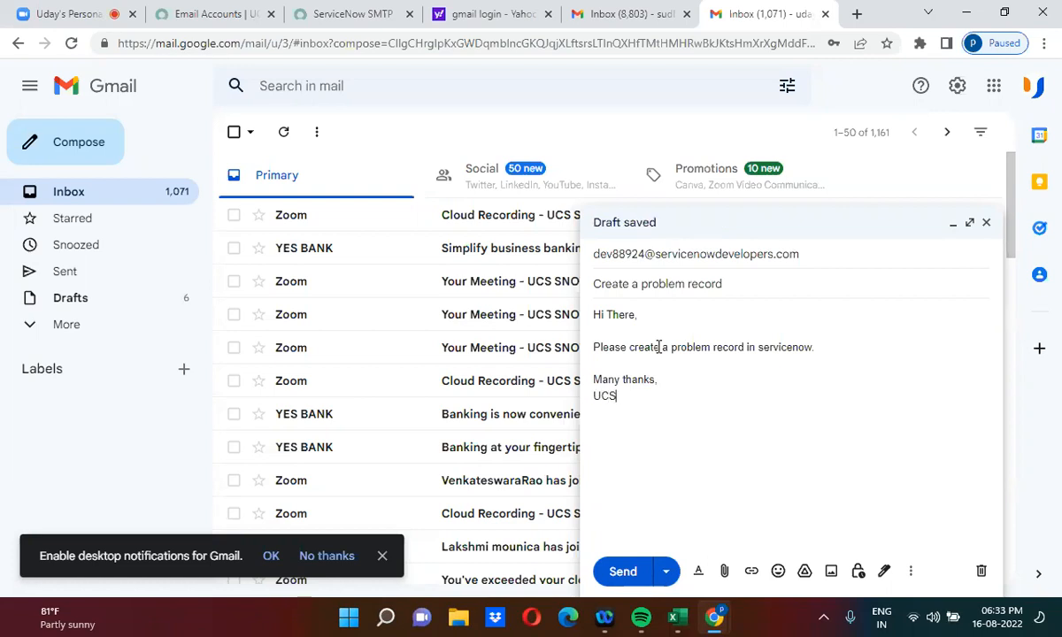
left_click(623, 571)
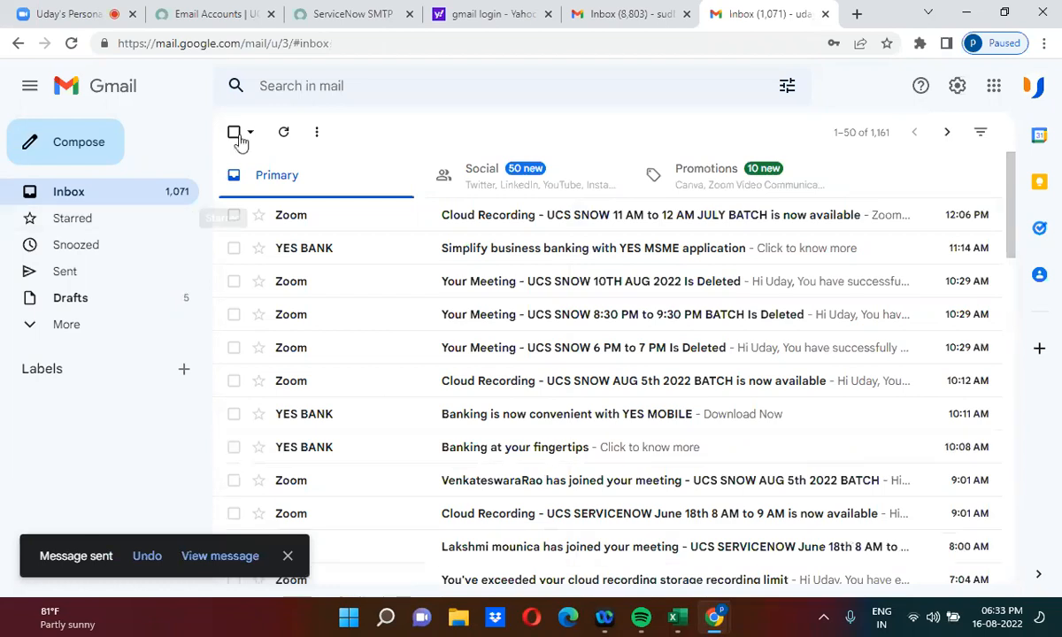
Step: From the ServiceNow home page, filter the navigator for 'emails' and open System Logs > Emails
left_click(235, 9)
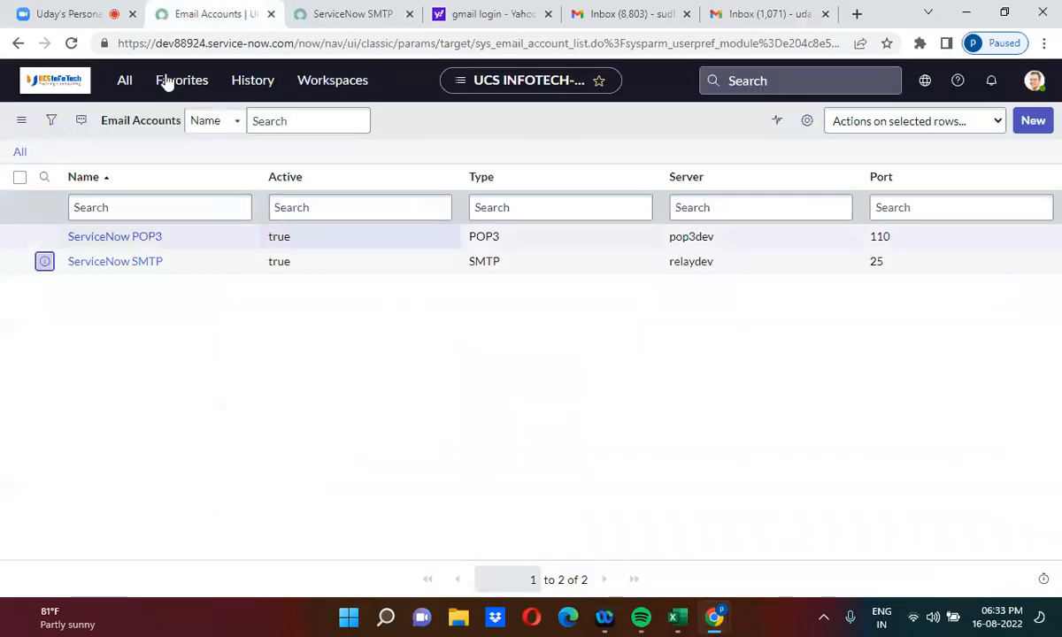
left_click(55, 82)
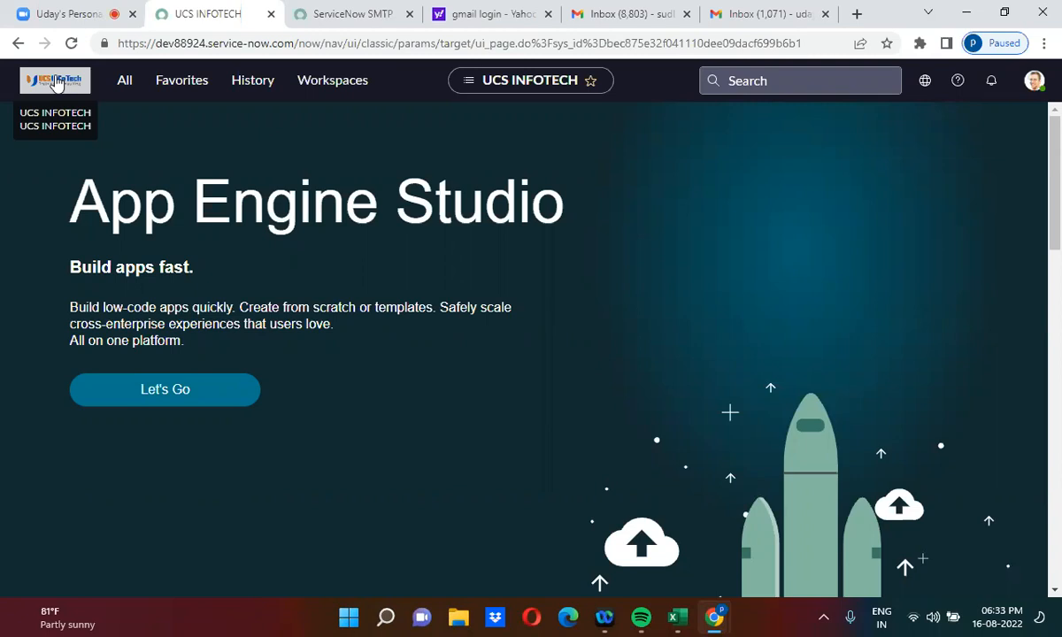
left_click(135, 87)
left_click(111, 123)
key("ctrl+a")
type("e")
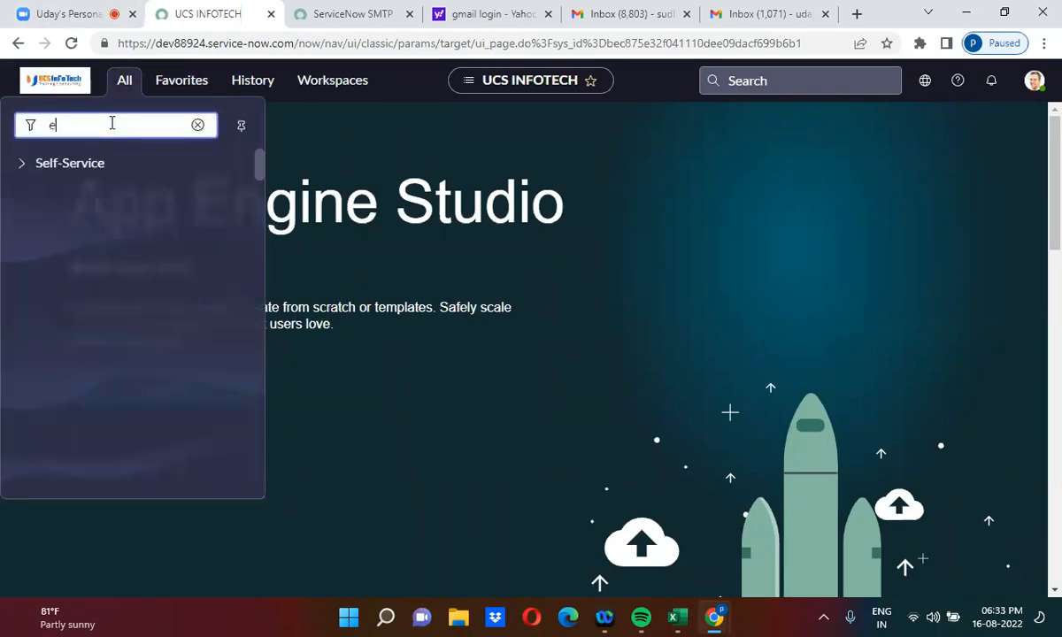
type("mails")
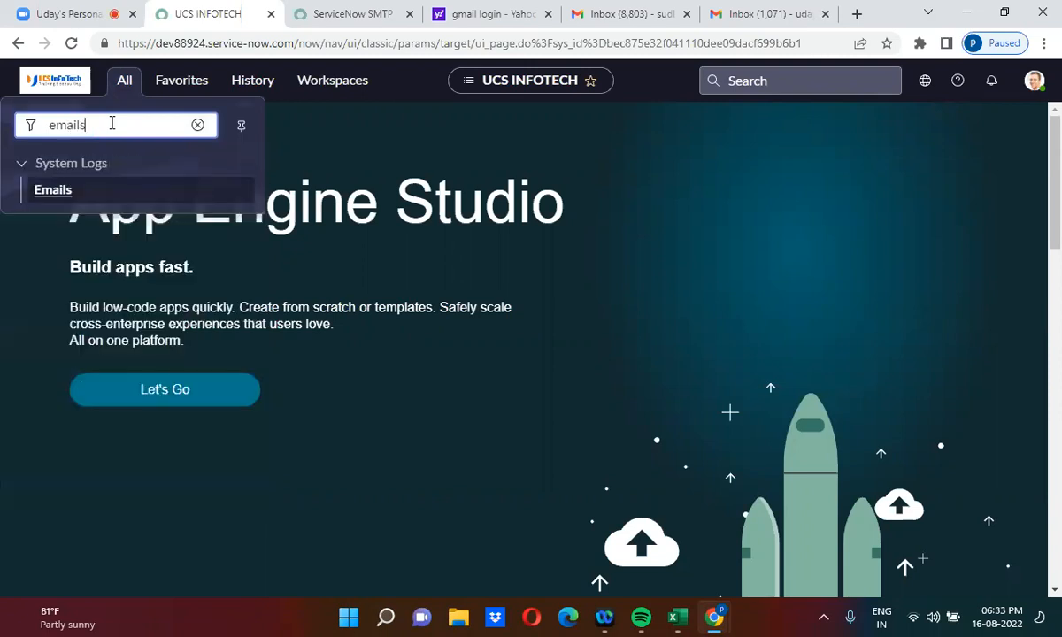
left_click(53, 193)
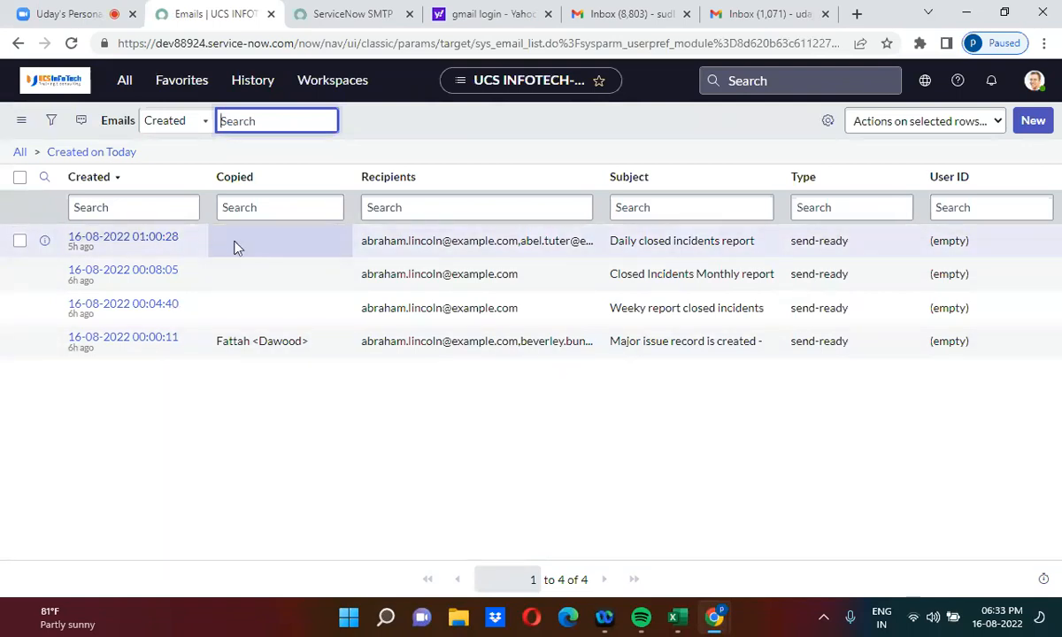
Step: Filter the Emails log's Type column to 'received'
left_click(829, 209)
type("received")
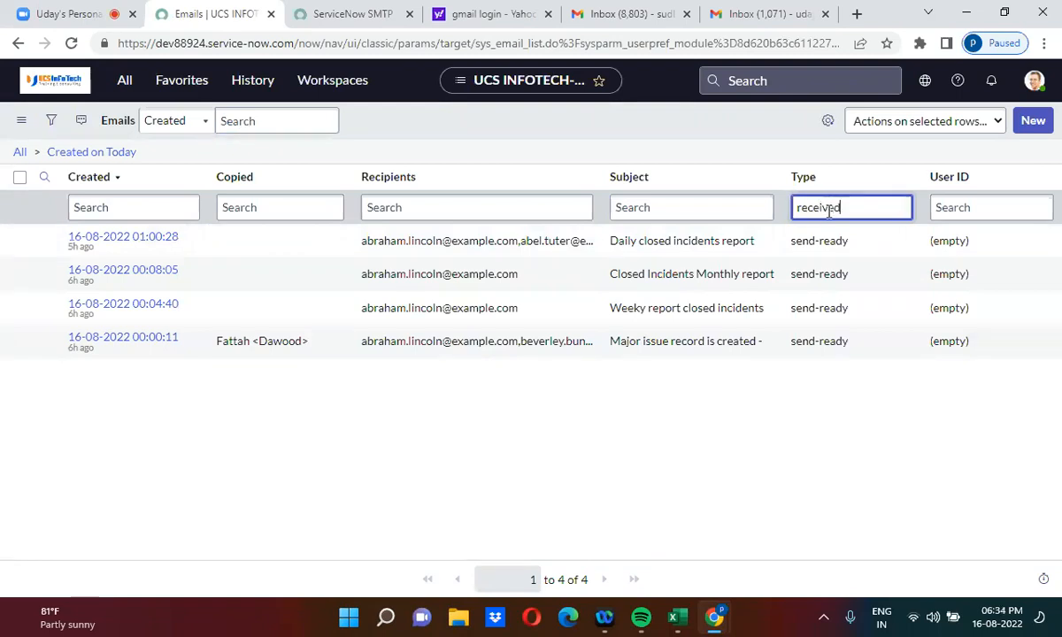
key("Return")
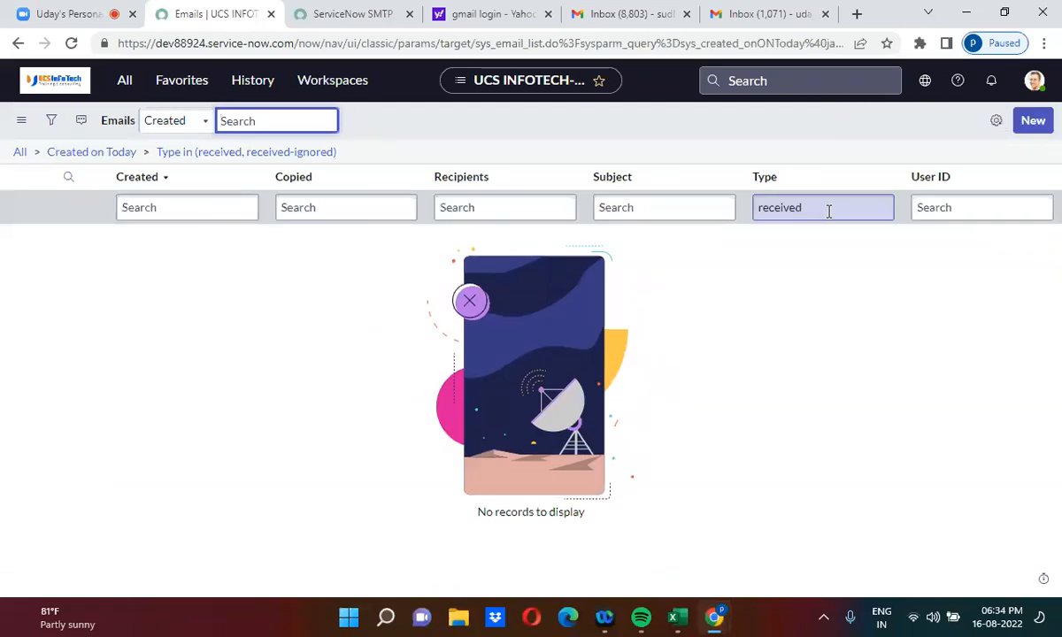
Step: Rerun the 'received' Type filter repeatedly to check whether the Gmail email has arrived
left_click(814, 208)
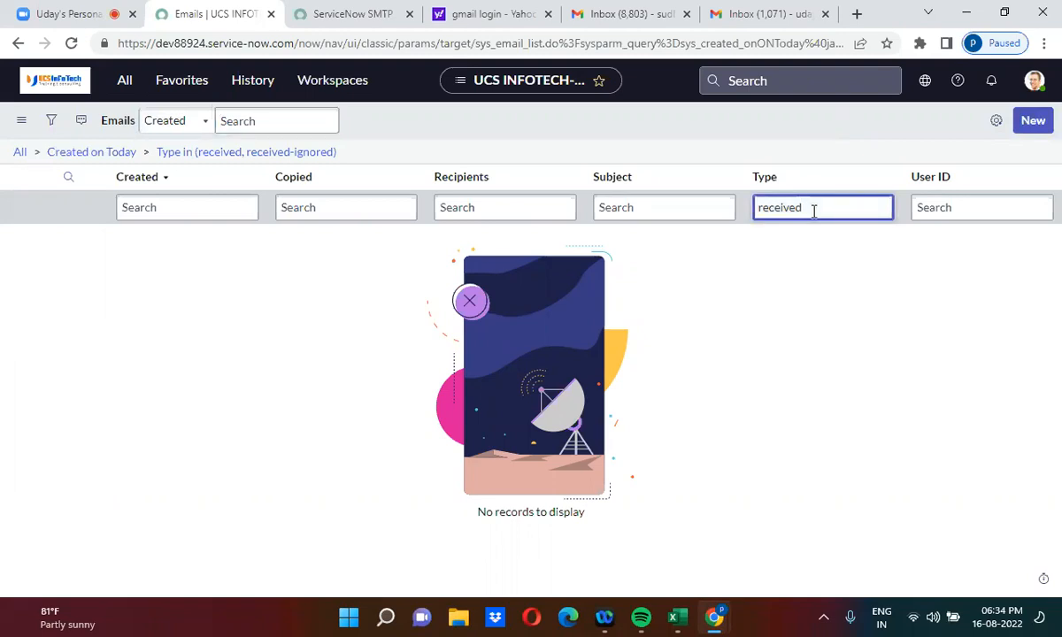
key("Return")
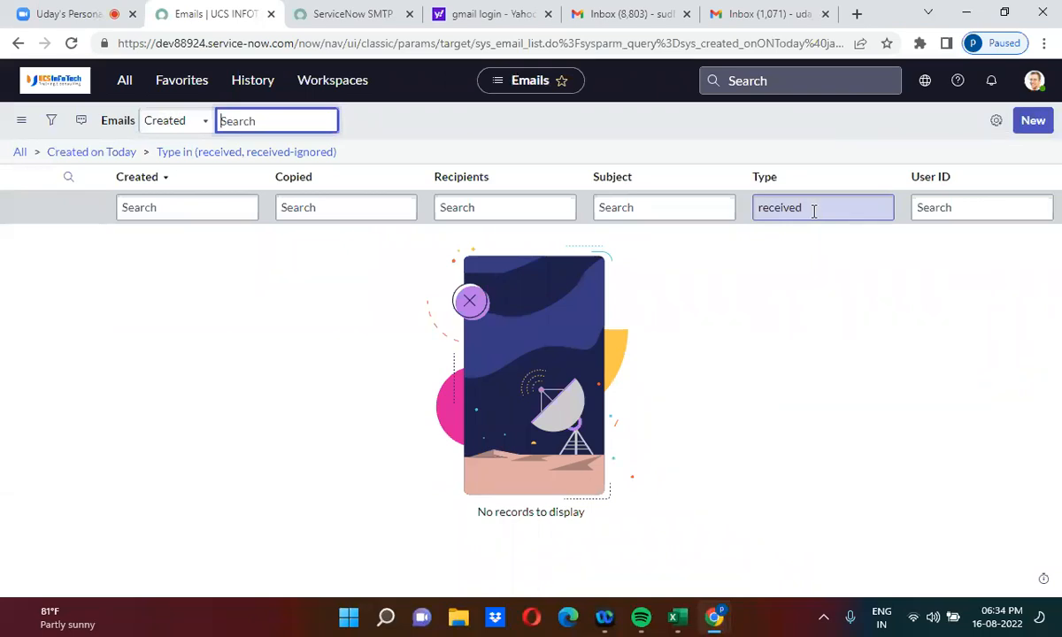
left_click(813, 210)
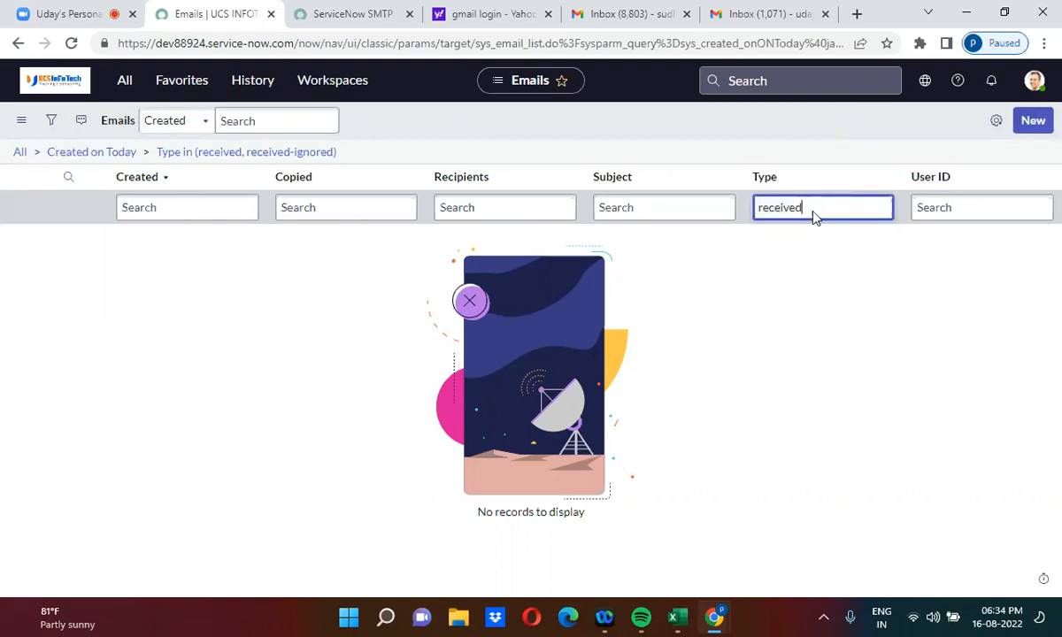
key("Return")
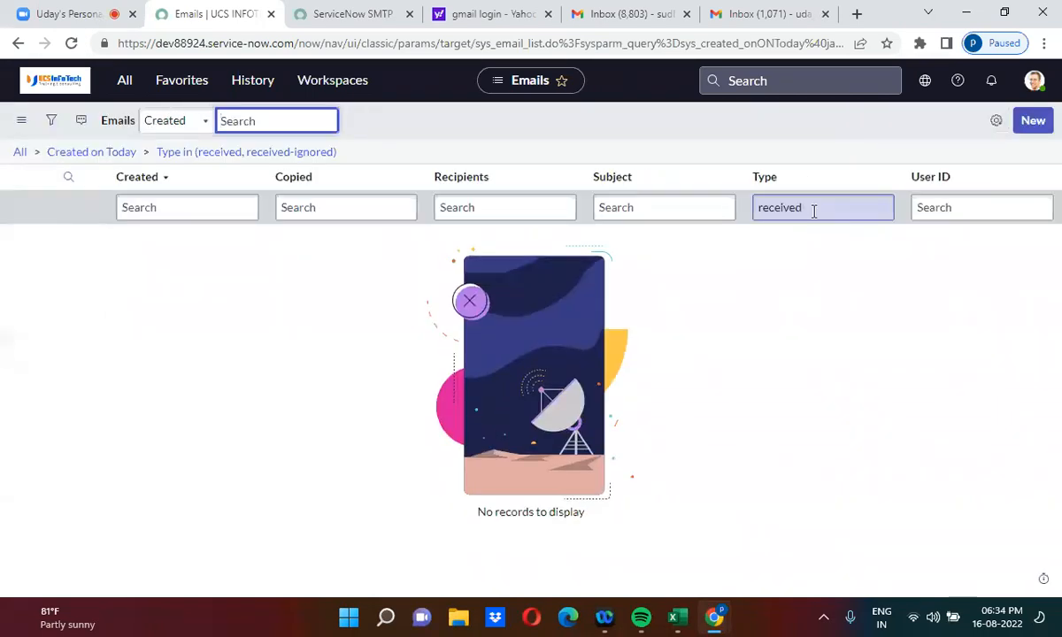
left_click(813, 210)
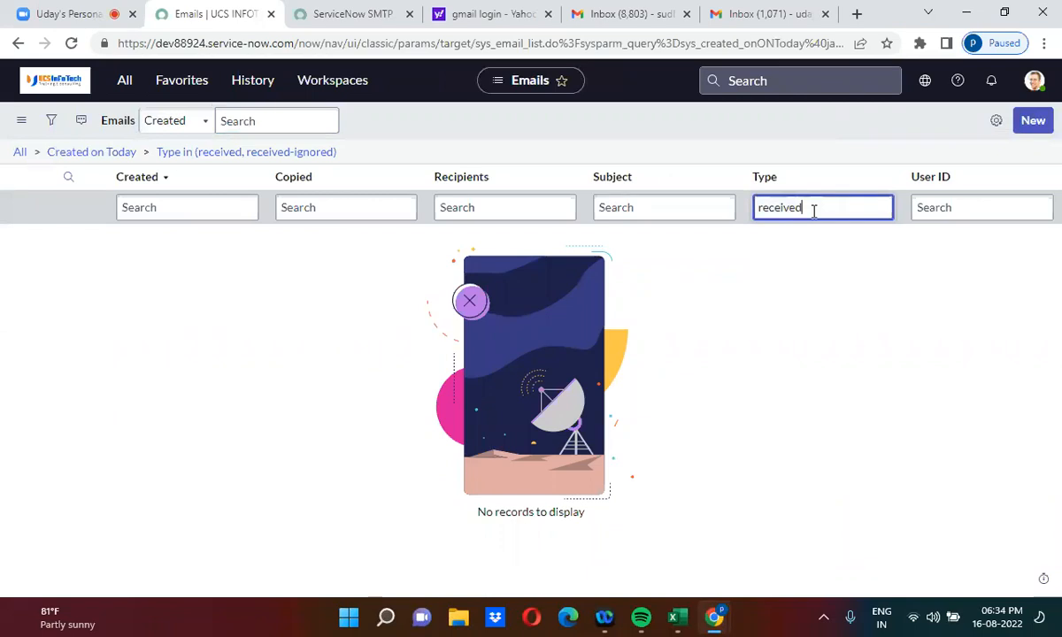
key("Return")
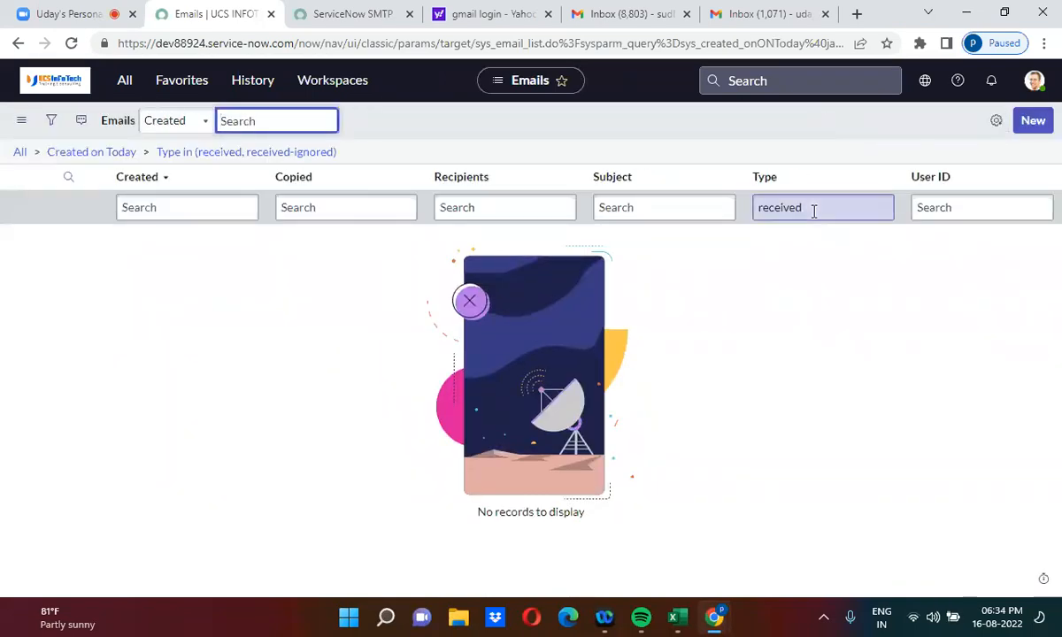
left_click(813, 211)
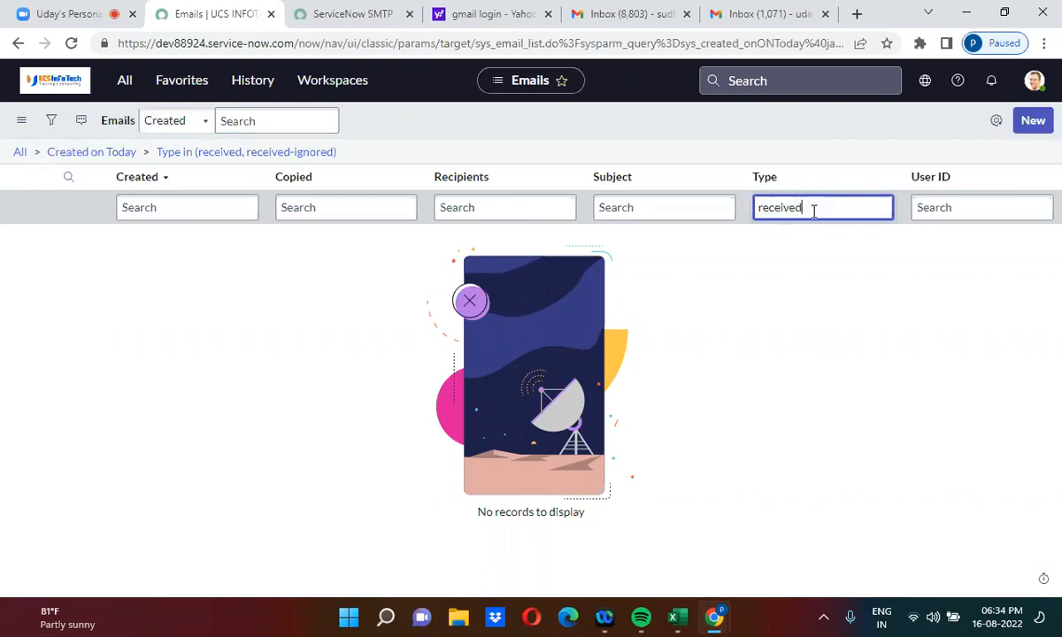
key("Return")
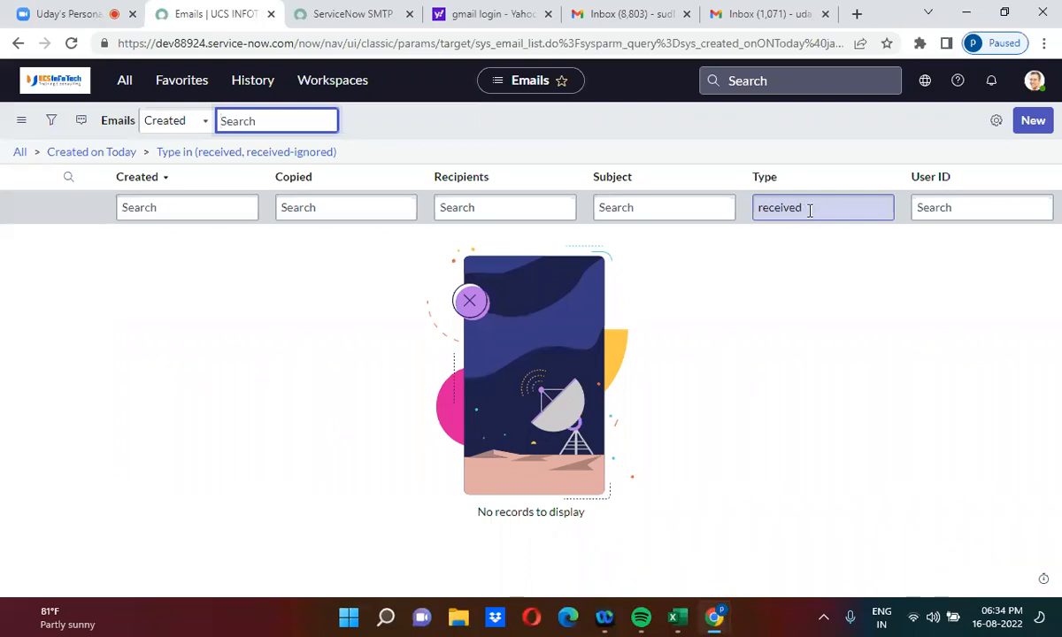
left_click(818, 209)
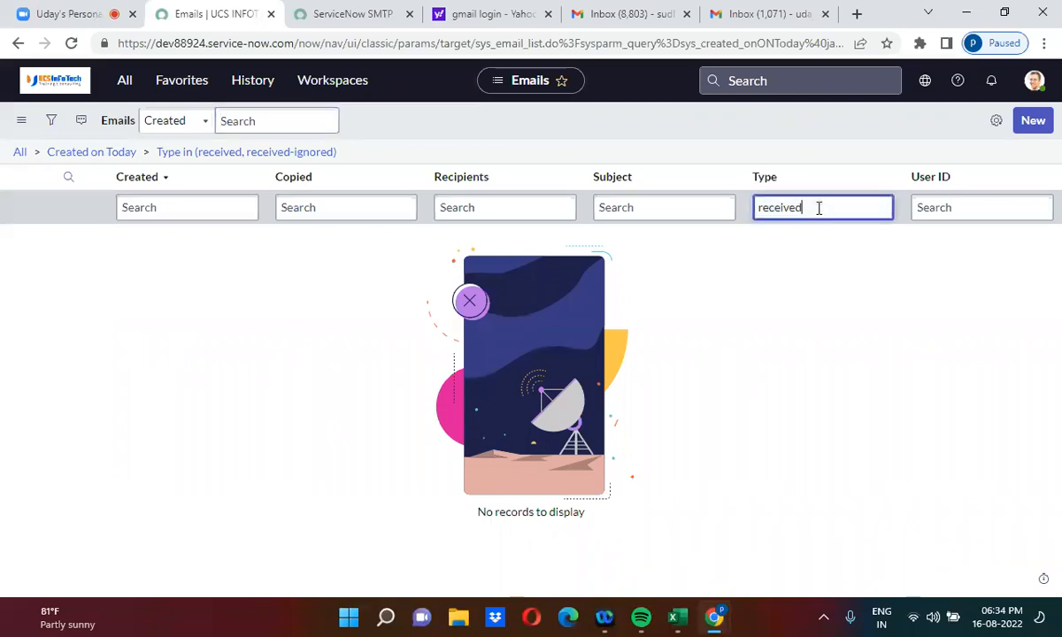
key("Return")
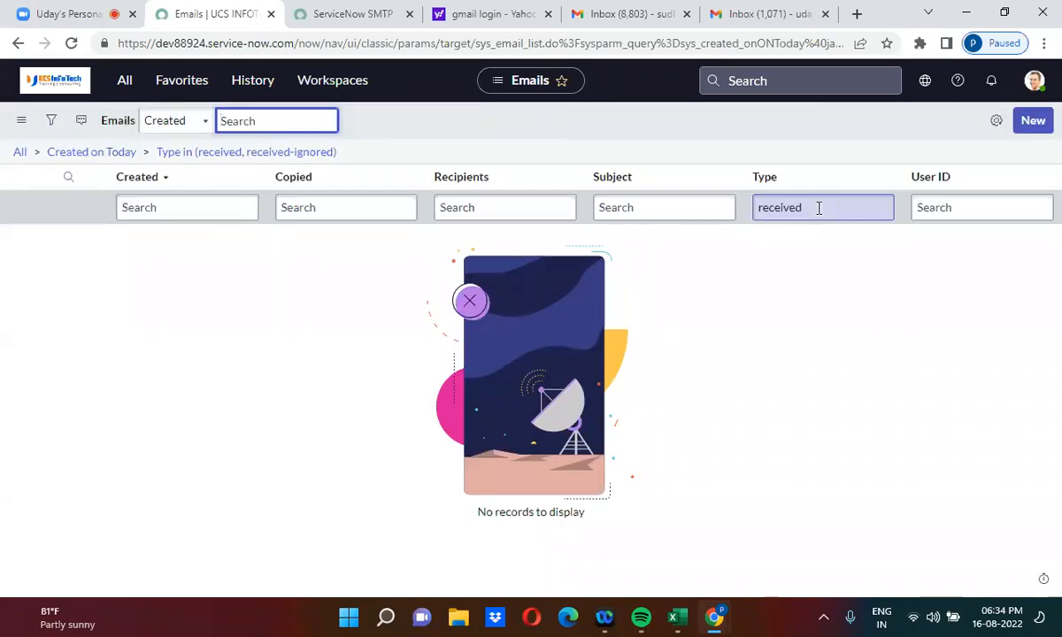
left_click(819, 208)
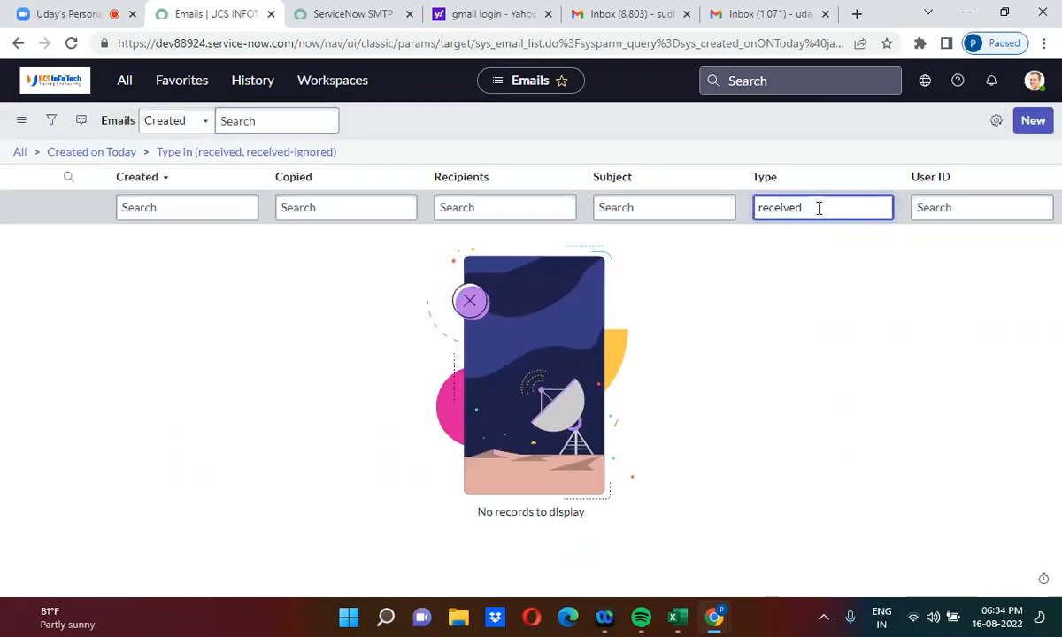
key("Return")
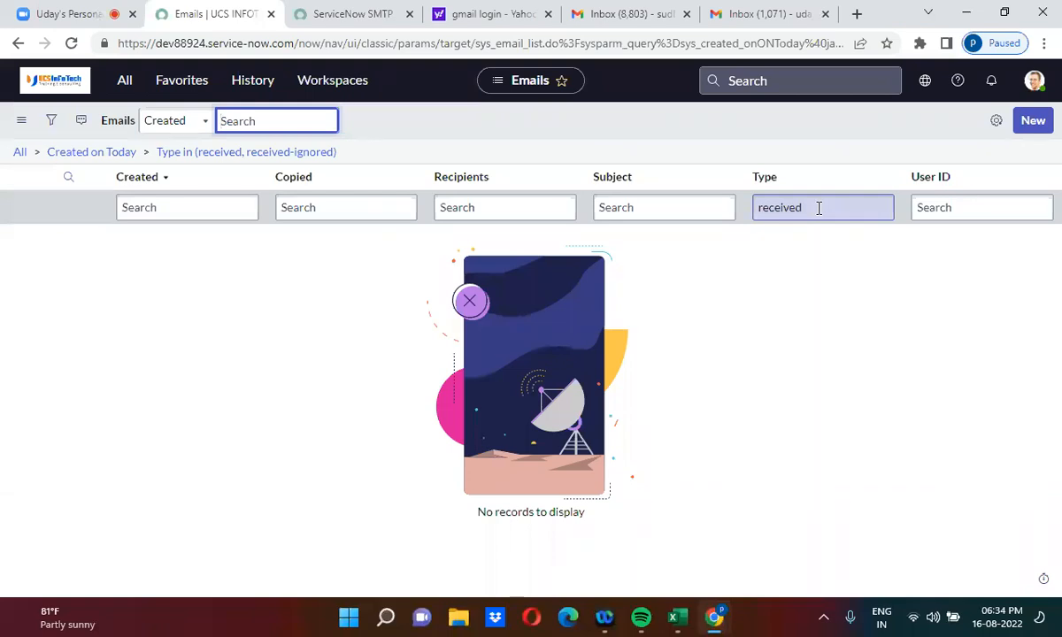
left_click(819, 208)
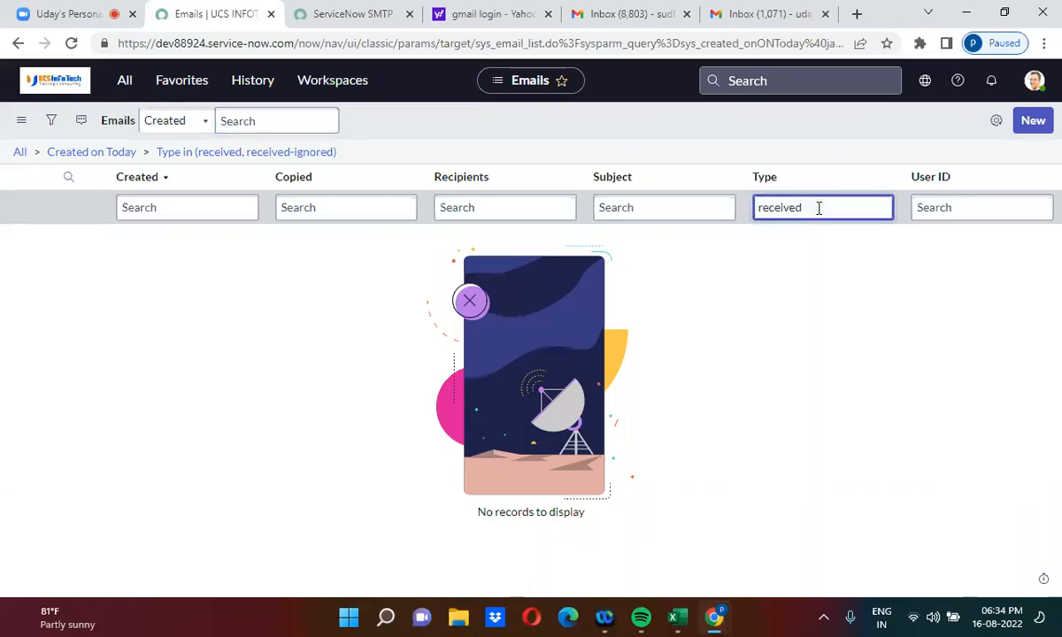
key("Return")
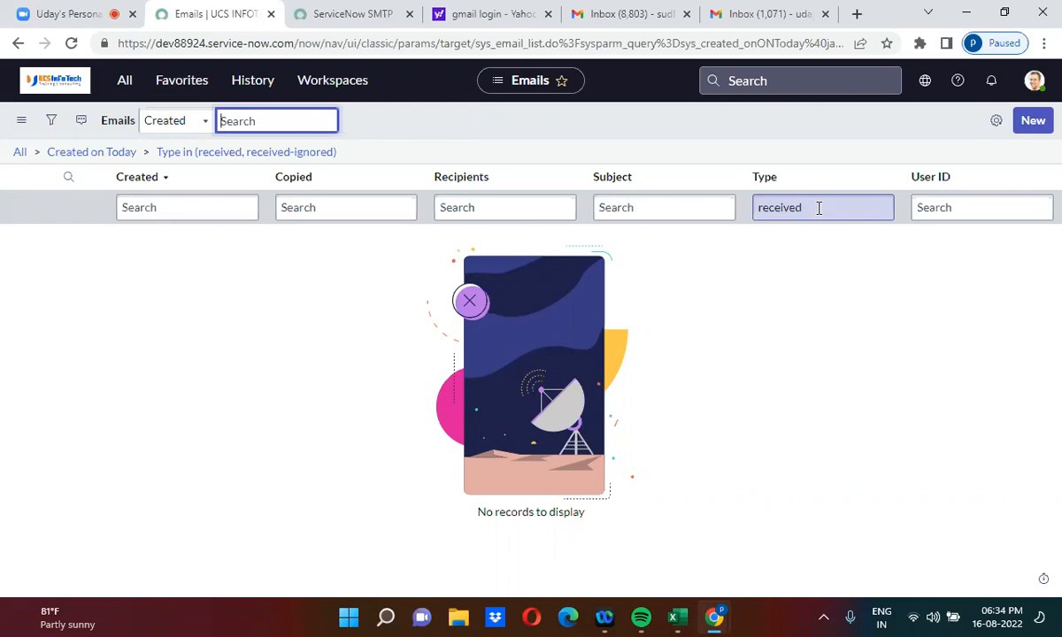
left_click(819, 208)
key("Return")
left_click(324, 158)
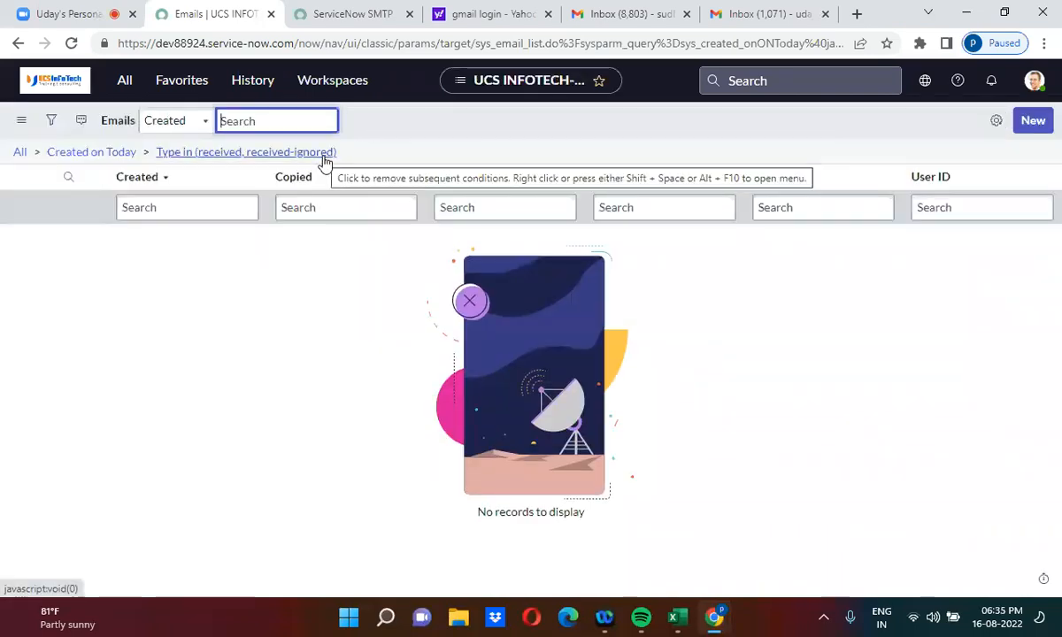
left_click(324, 160)
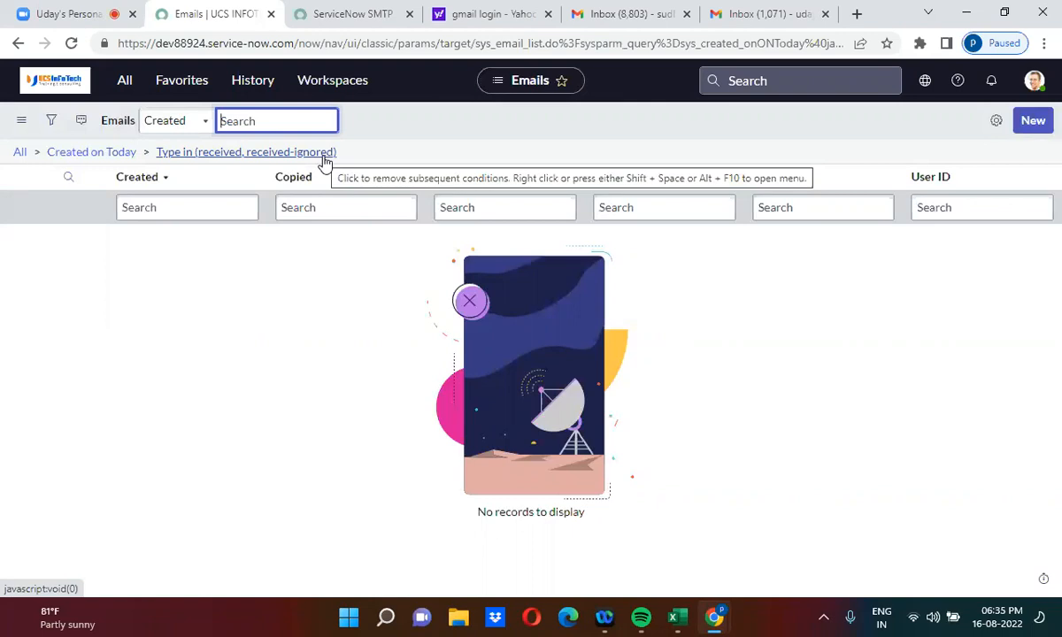
left_click(324, 158)
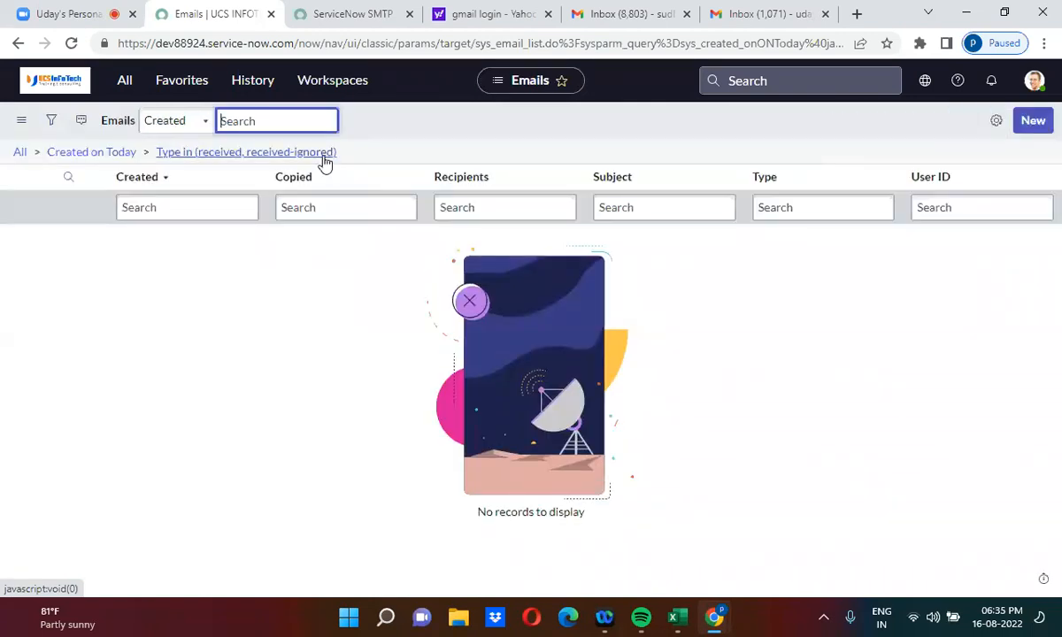
left_click(325, 152)
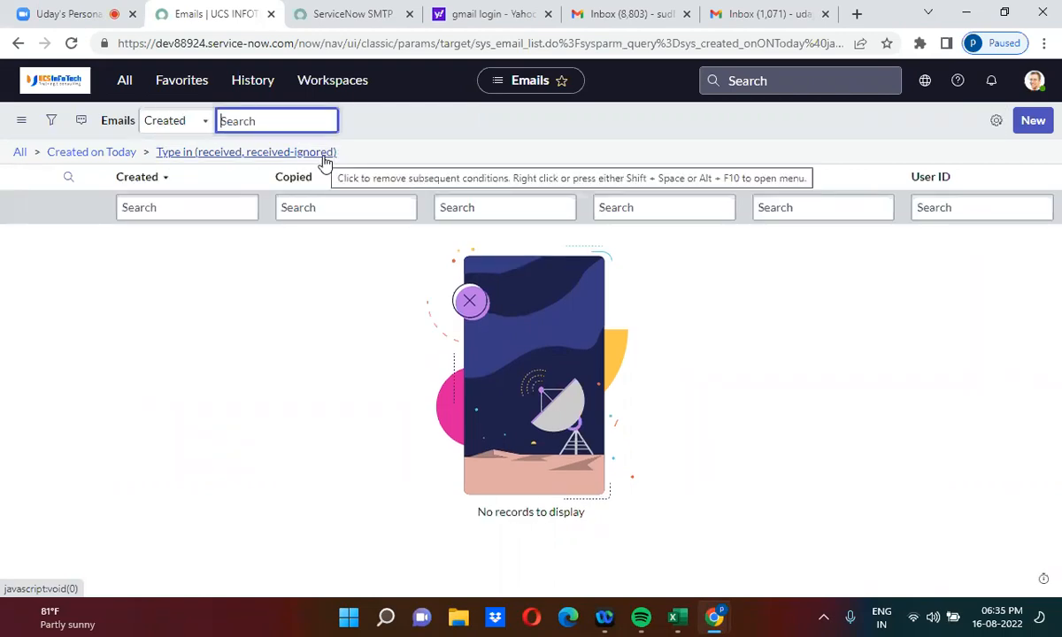
left_click(324, 162)
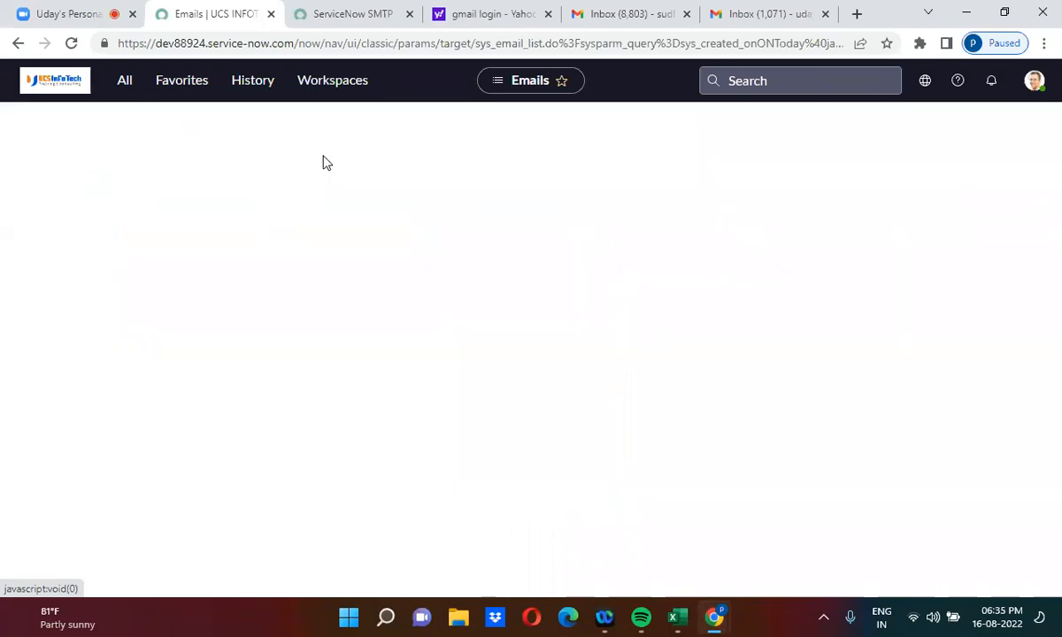
left_click(324, 162)
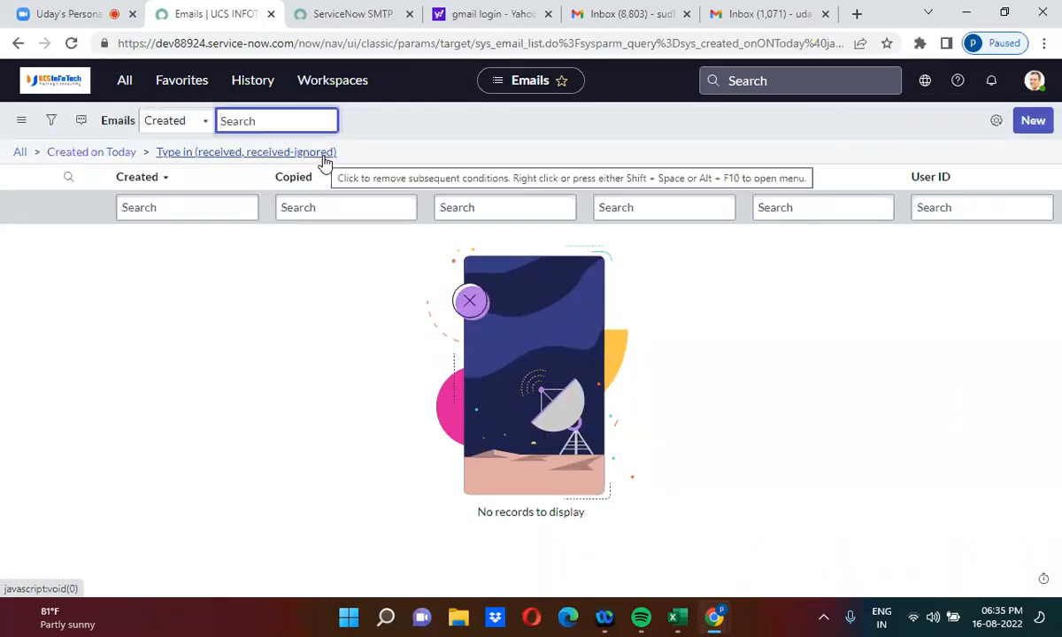
left_click(324, 162)
left_click(324, 162)
Step: Confirm 'Create a problem record' is in Gmail's Sent folder, then return to ServiceNow's Emails log
left_click(767, 14)
left_click(103, 281)
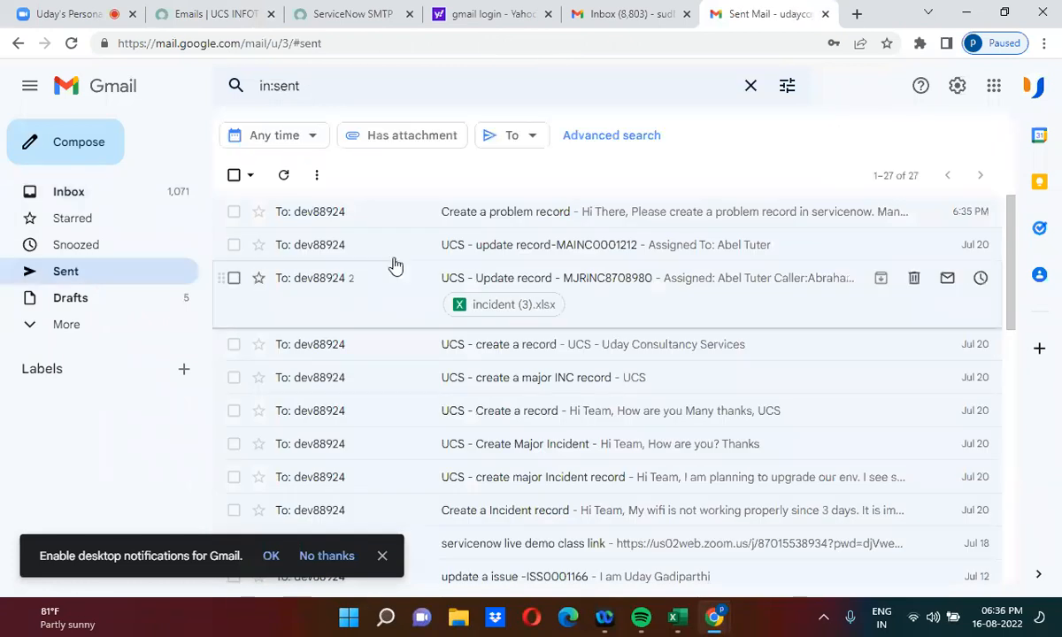
left_click(482, 221)
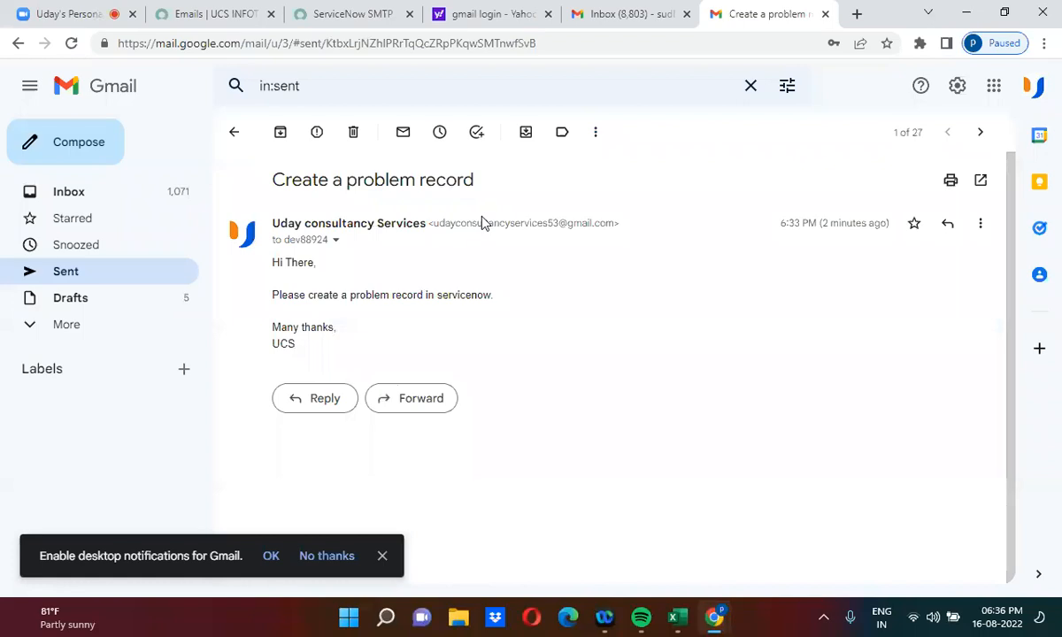
left_click(95, 194)
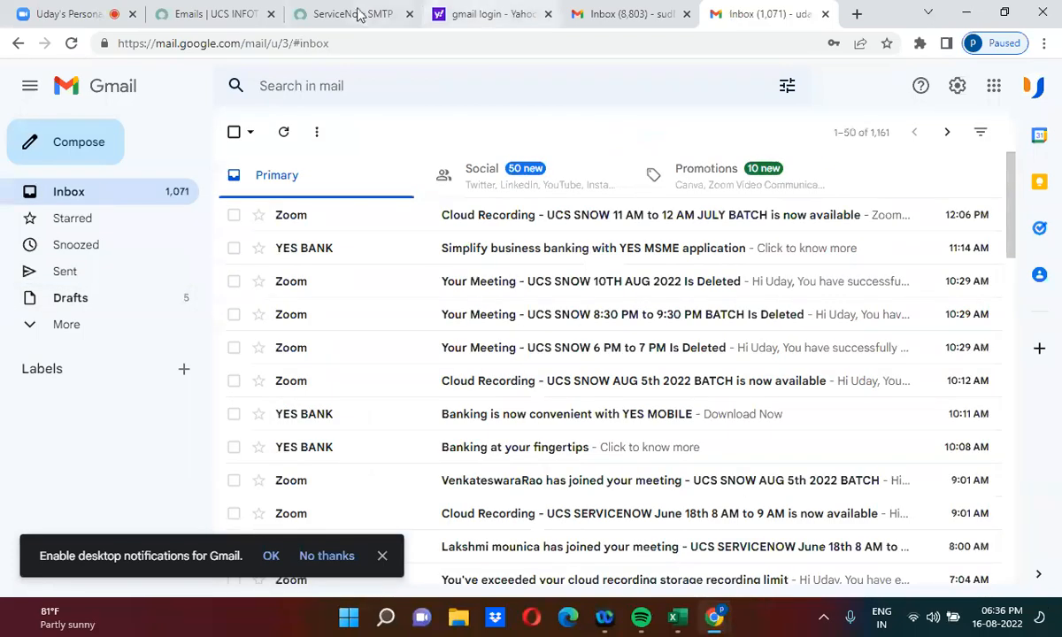
left_click(247, 8)
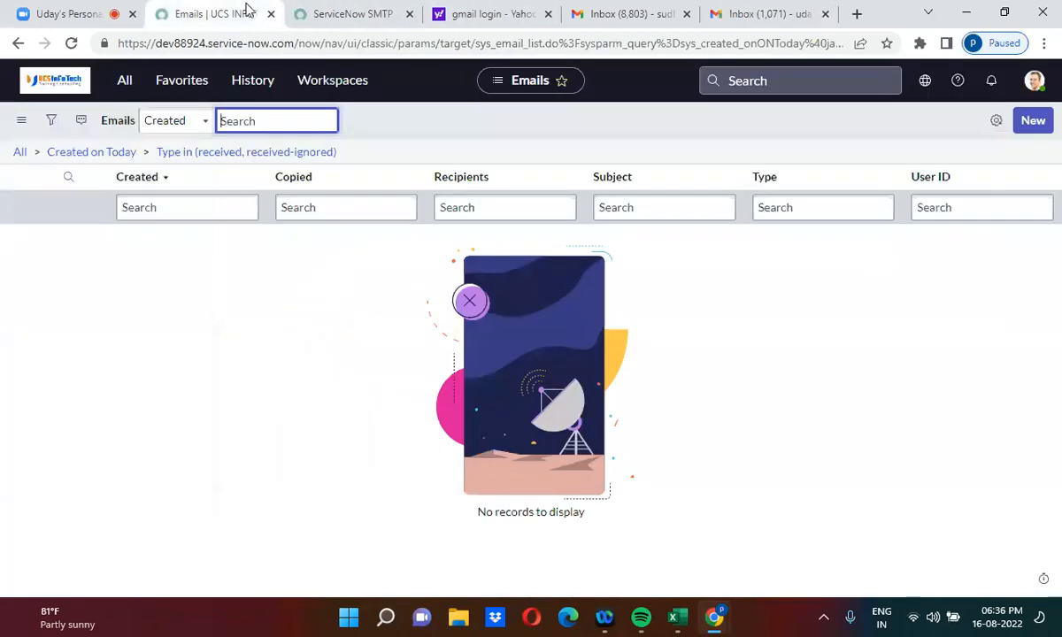
left_click(317, 156)
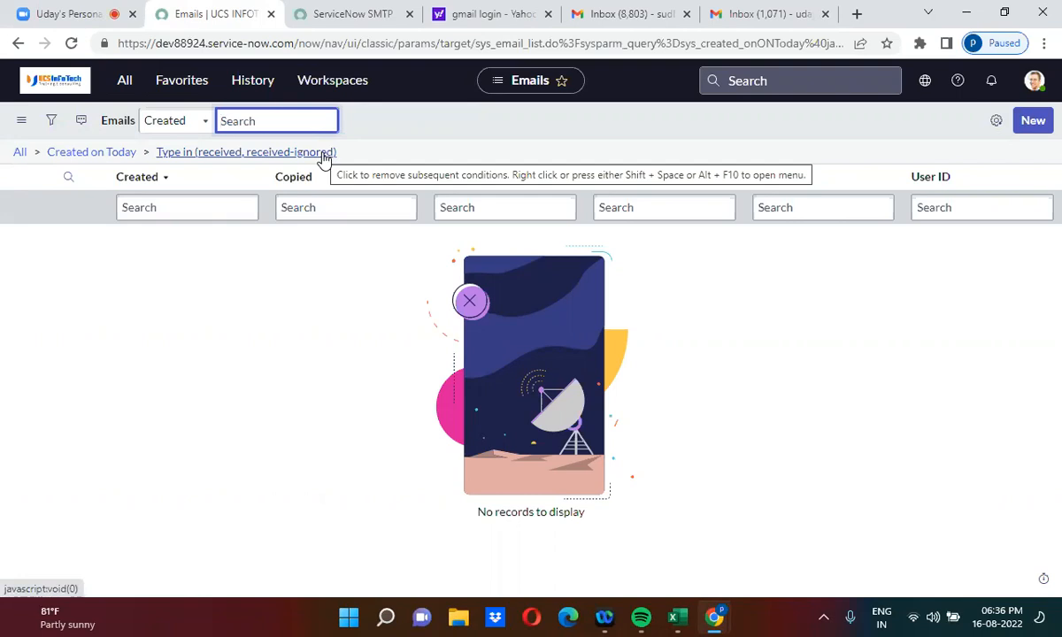
Step: Filter the navigator to 'email p' and open Email Properties in a new tab
left_click(125, 86)
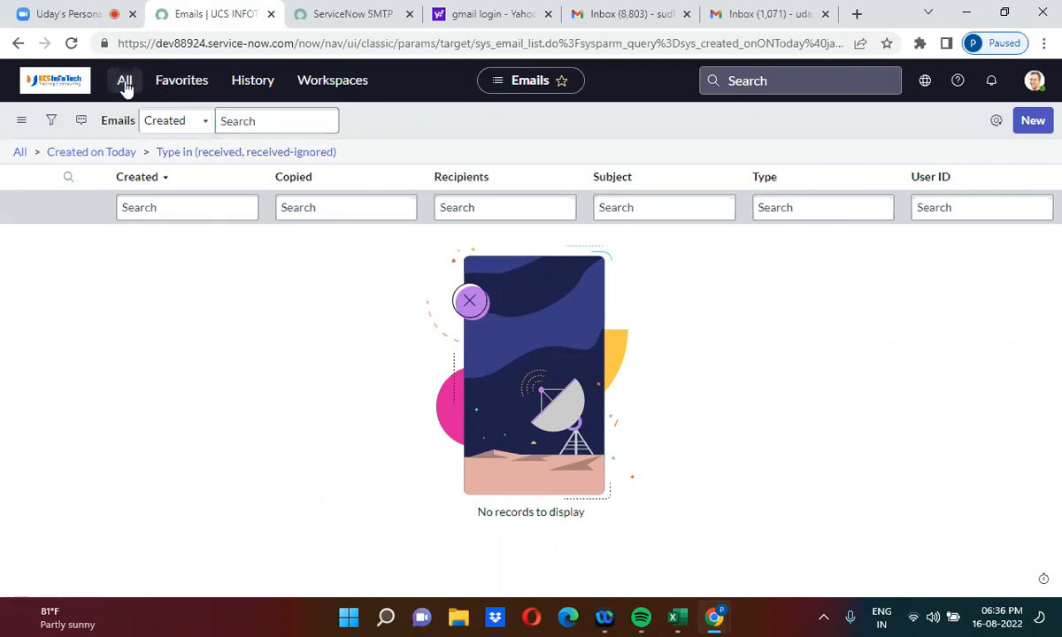
left_click(94, 127)
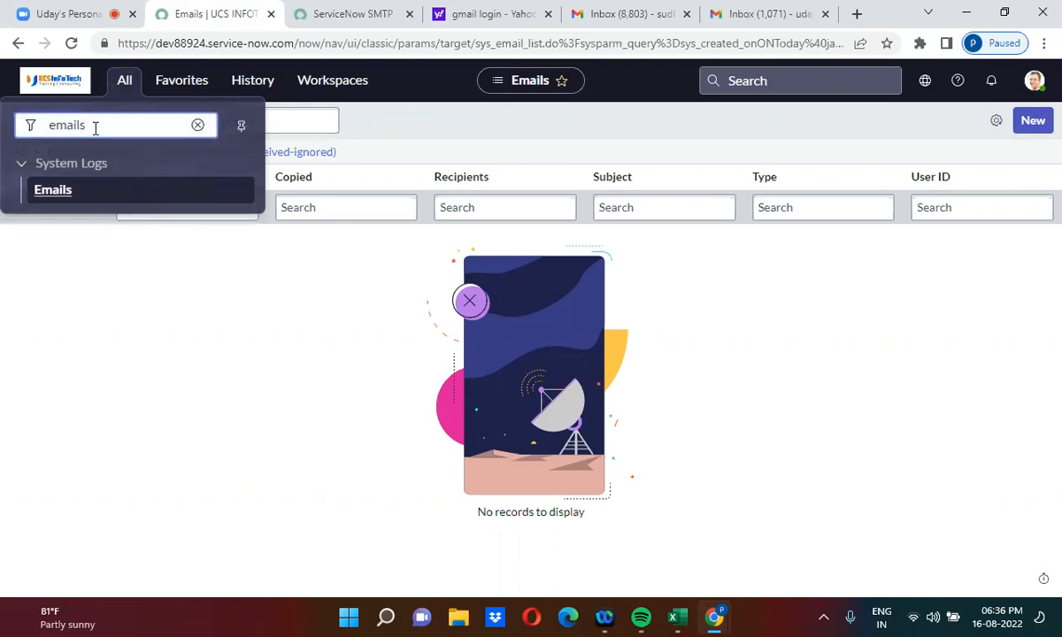
key("BackSpace")
type("p")
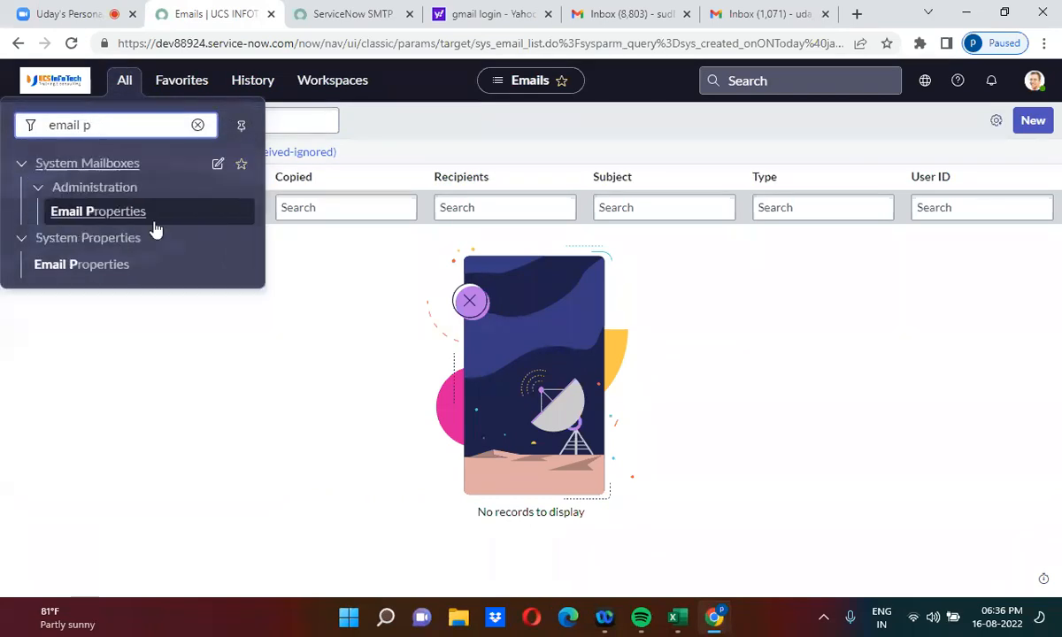
right_click(89, 272)
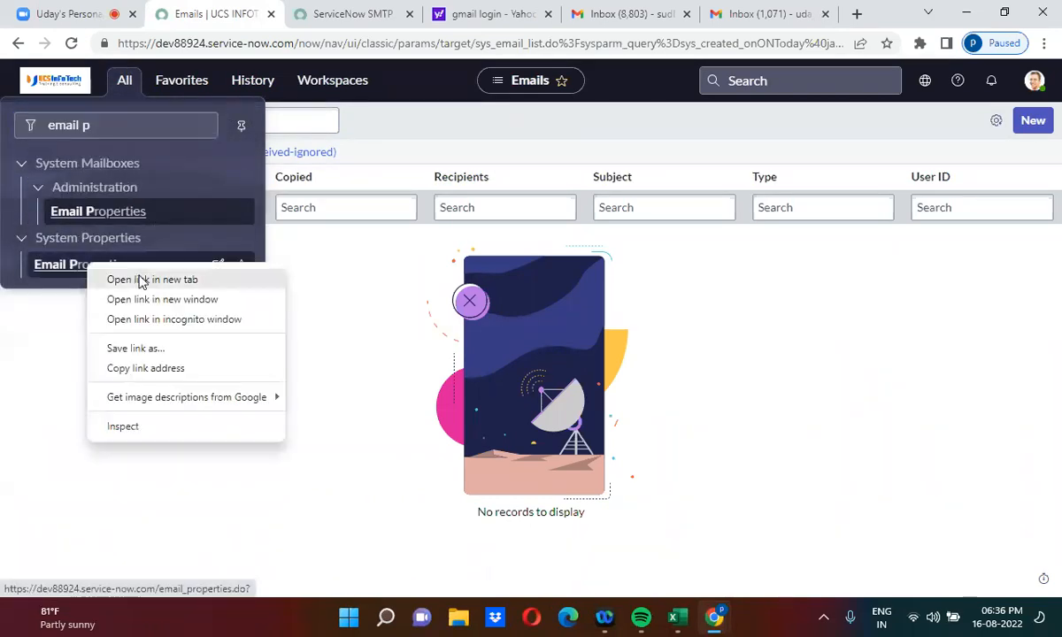
left_click(143, 279)
left_click(292, 12)
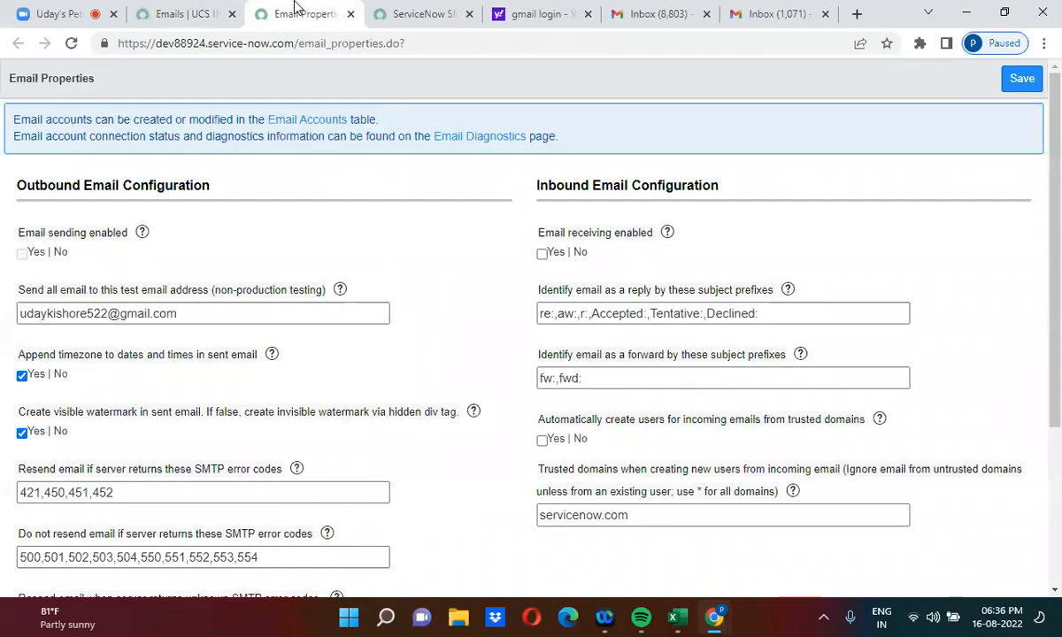
Step: Tick 'Email receiving enabled' under Inbound Email Configuration, save, and go back to Gmail
left_click(543, 255)
left_click(1023, 79)
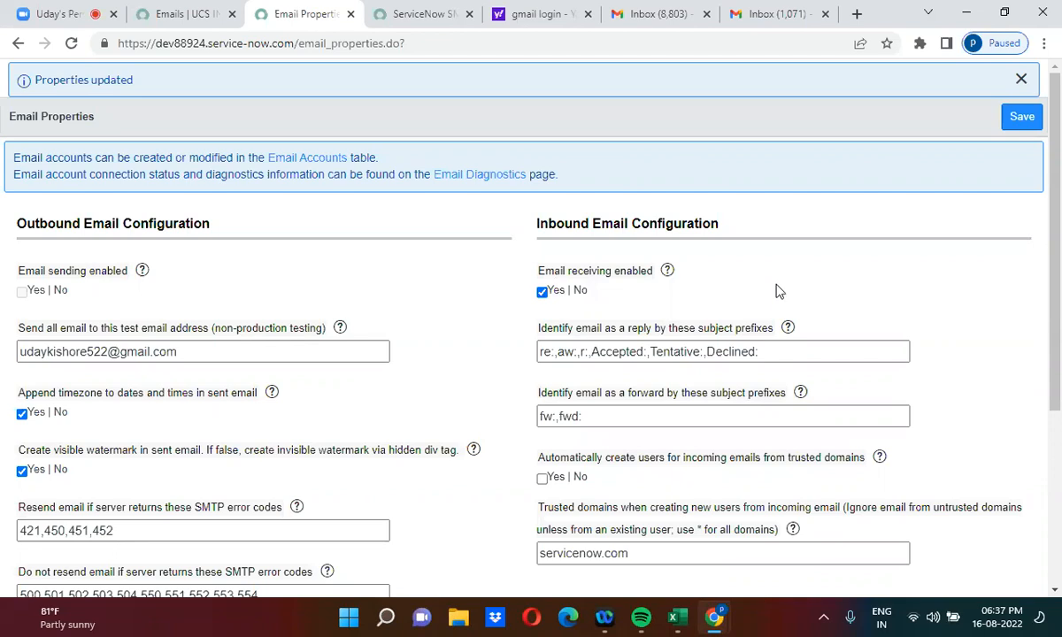
left_click(769, 9)
Step: Copy the body text of the sent 'Create a problem record' email
left_click(89, 274)
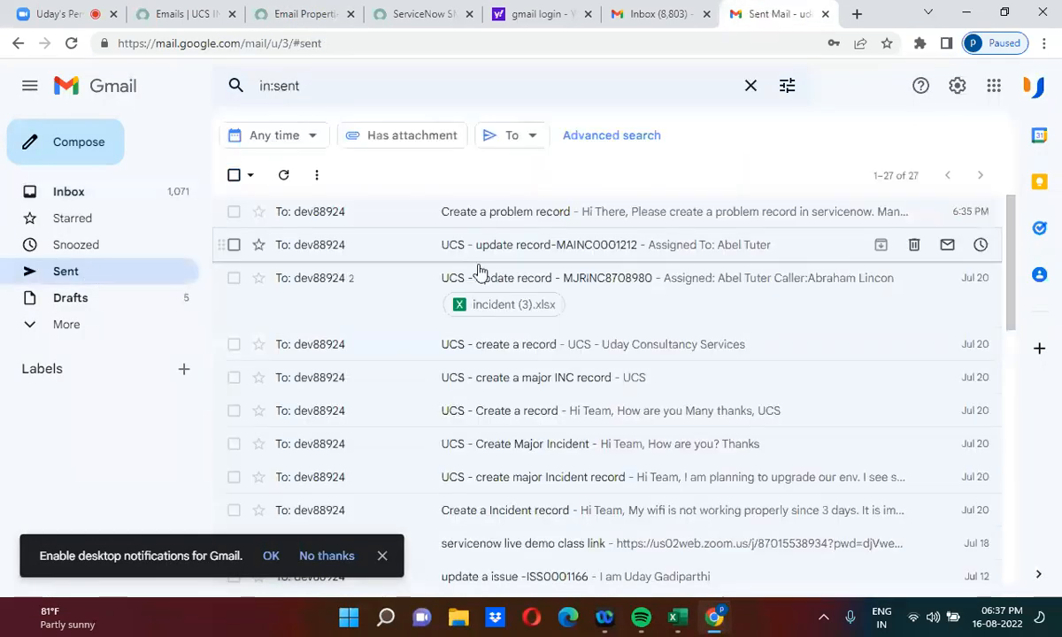
left_click(489, 213)
left_click_drag(321, 354, 265, 275)
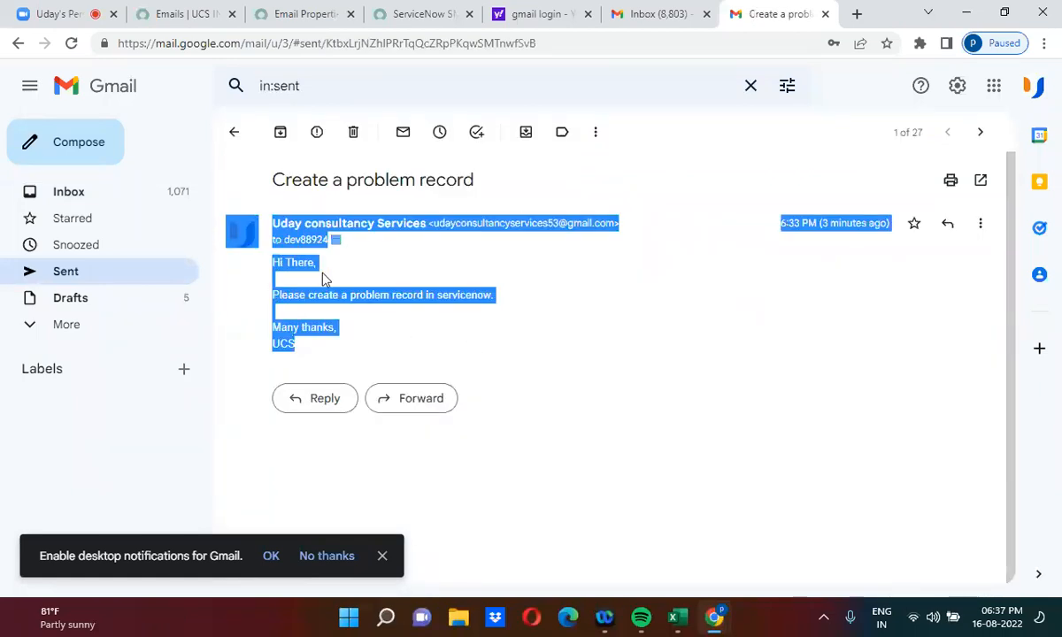
left_click(276, 276)
left_click_drag(273, 263, 335, 375)
key("ctrl+c")
Step: Start a new email to the ServiceNow instance mailbox and paste the copied text as its body
left_click(27, 145)
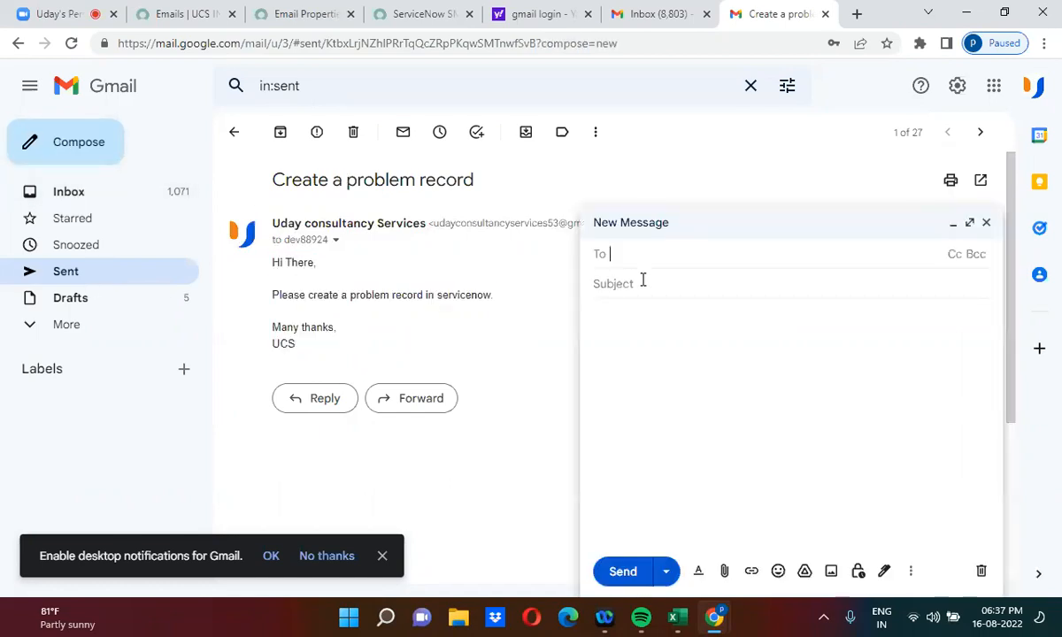
type("de")
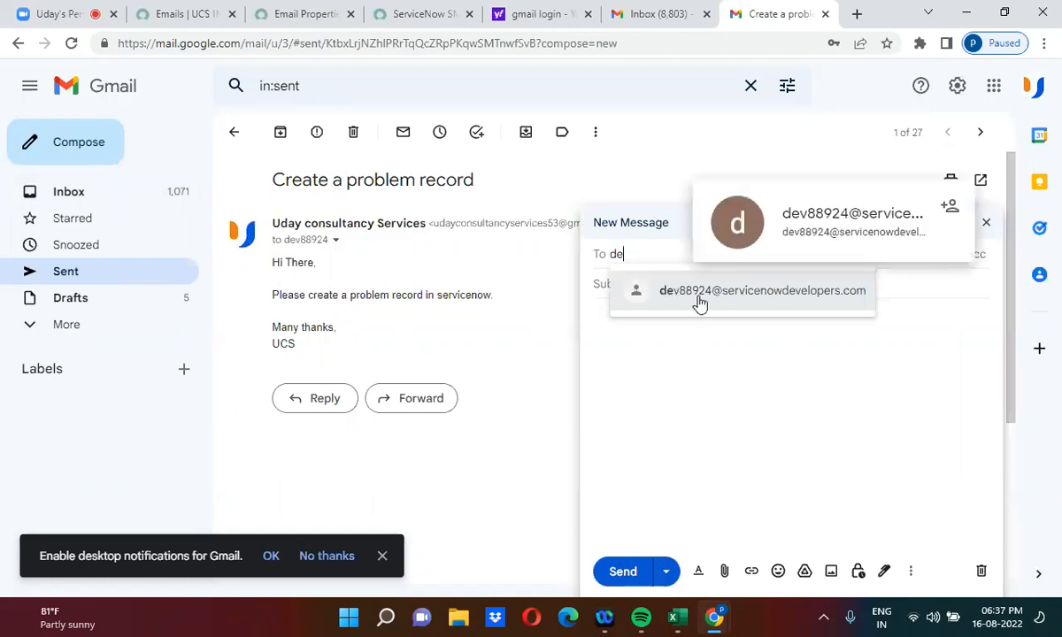
left_click(699, 297)
left_click(609, 310)
key("ctrl+v")
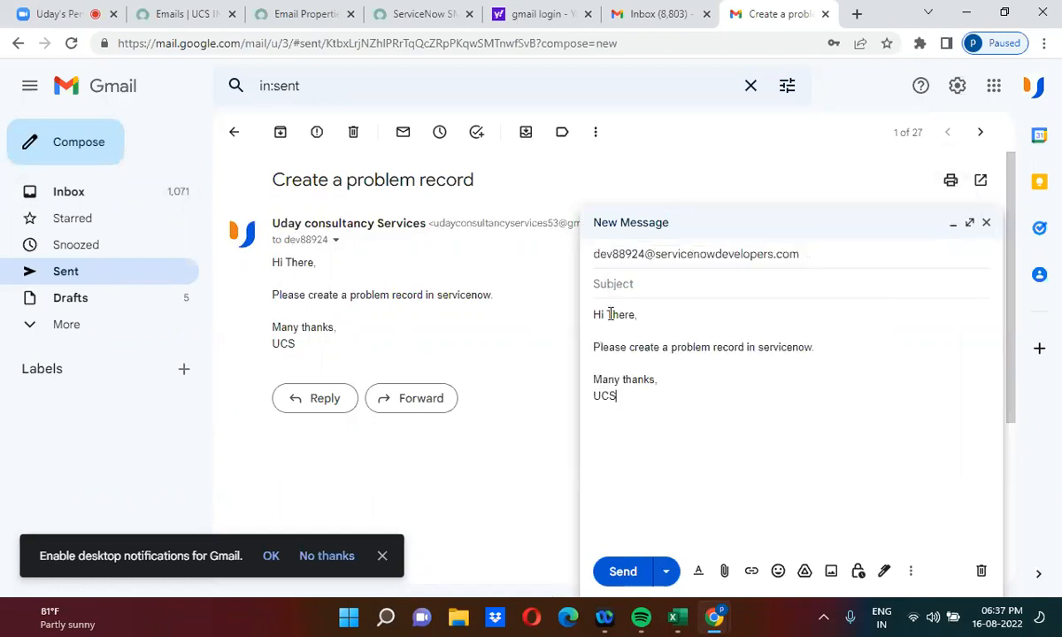
Step: Give the email the subject 'Create a problem record in servicenow', send it, and return to the inbox
left_click(618, 281)
type("Create a ")
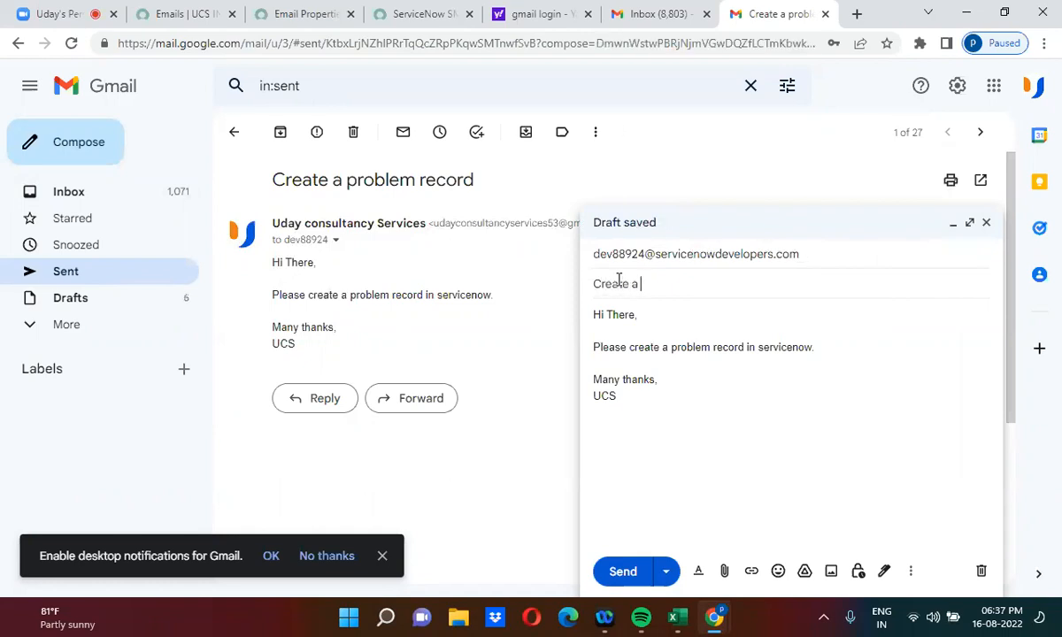
type("record in ser")
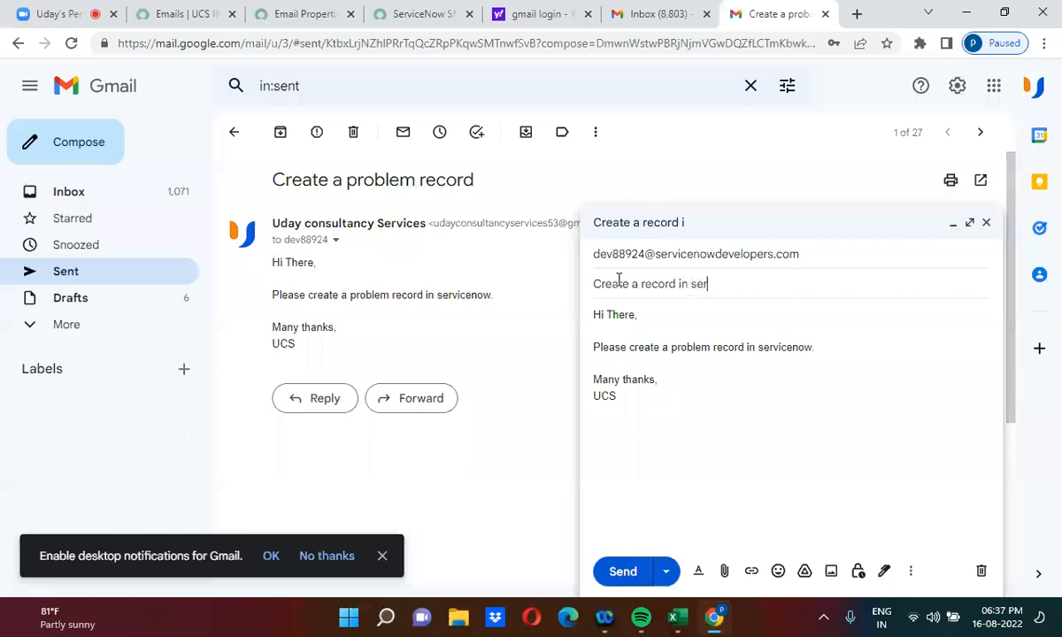
type("vicenow")
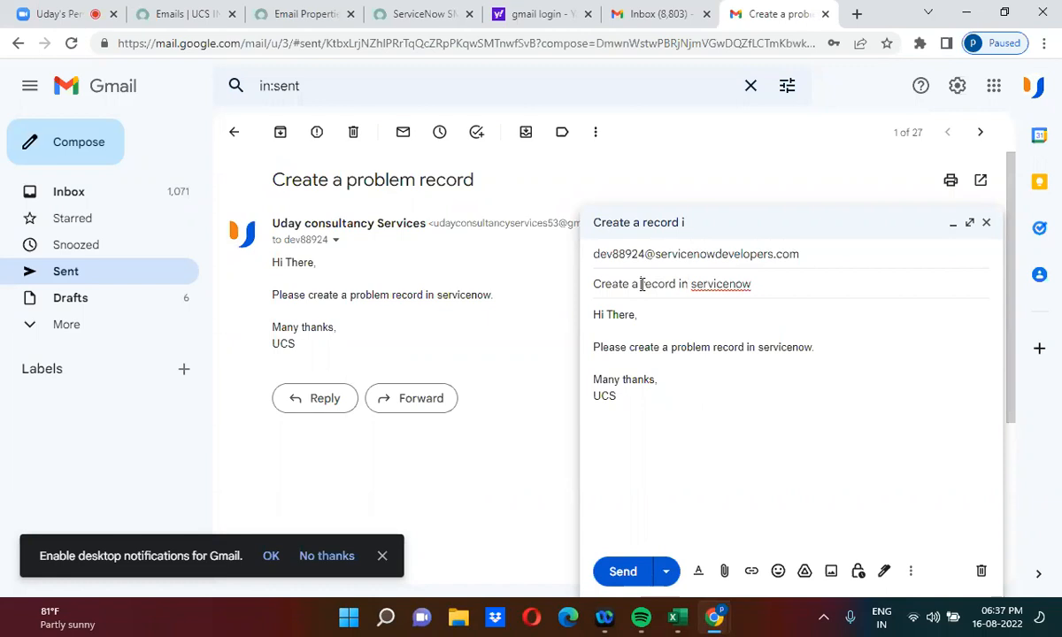
left_click(642, 284)
type("problem")
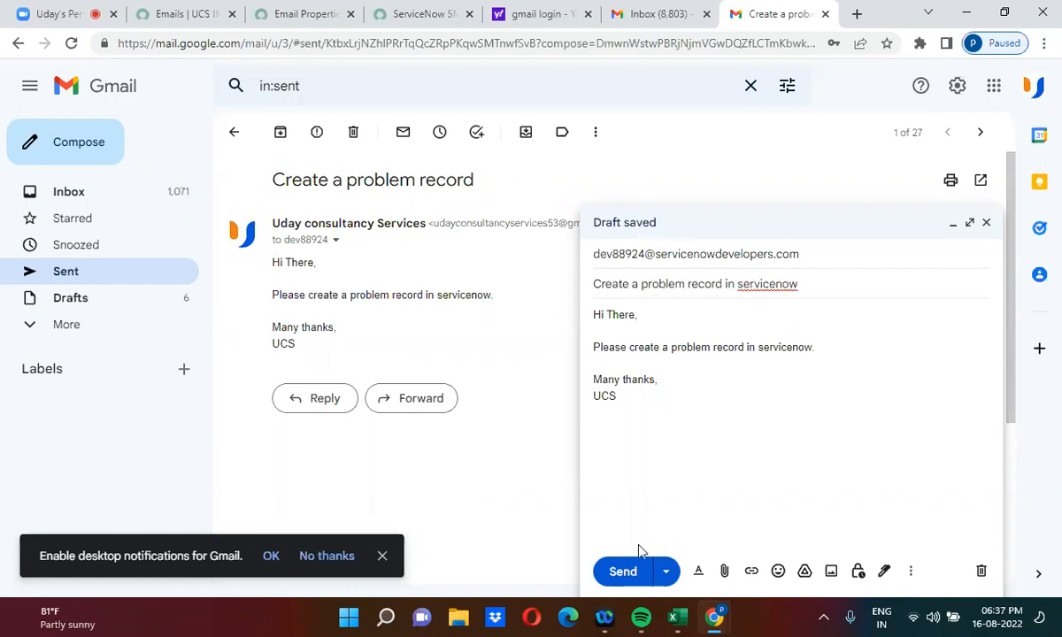
left_click(623, 572)
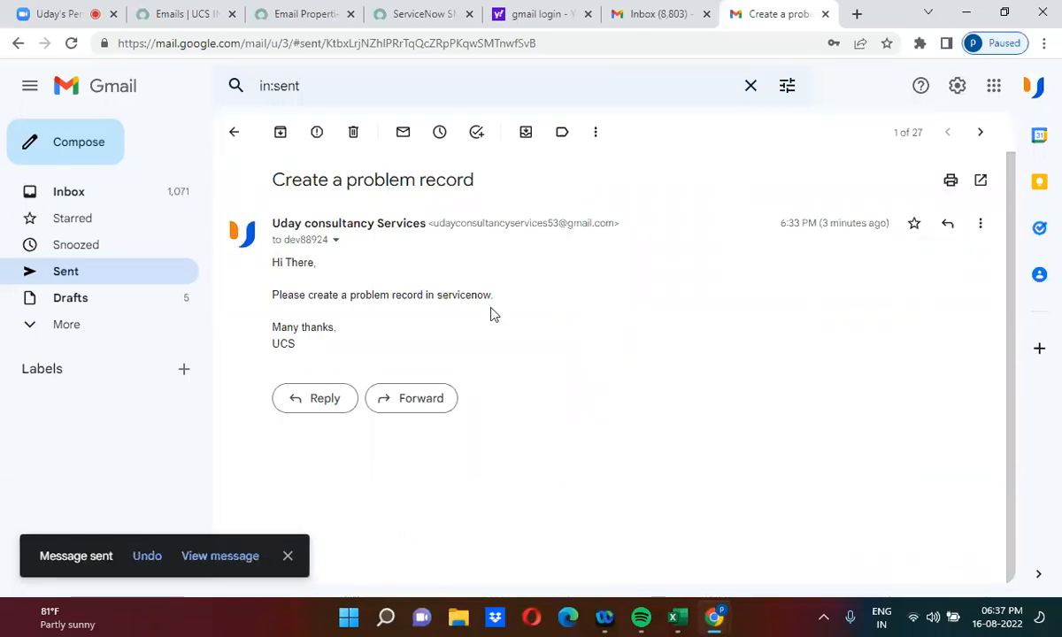
left_click(237, 132)
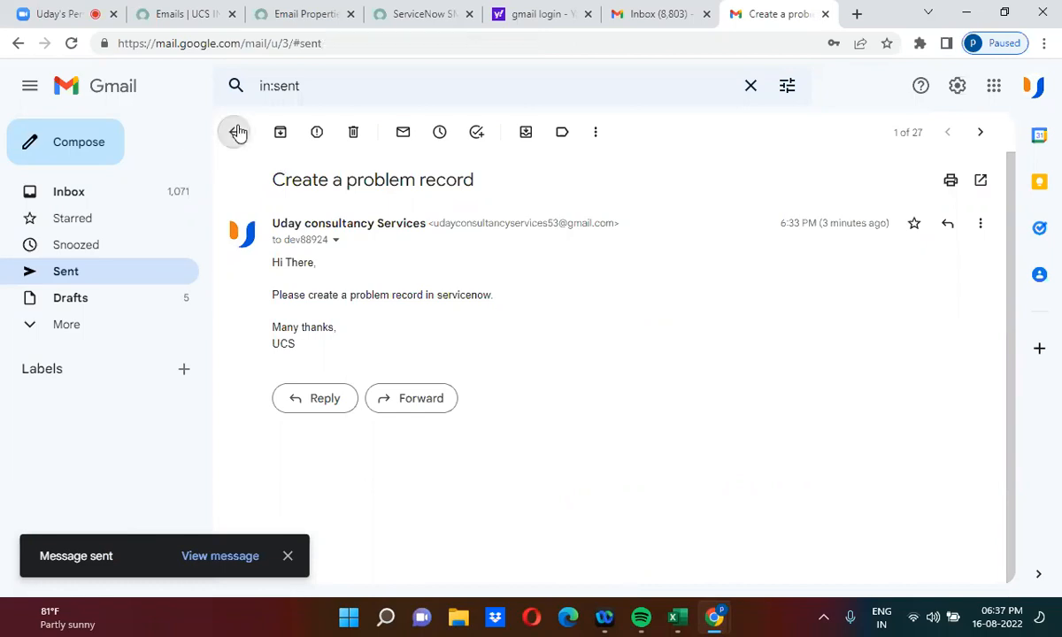
left_click(112, 192)
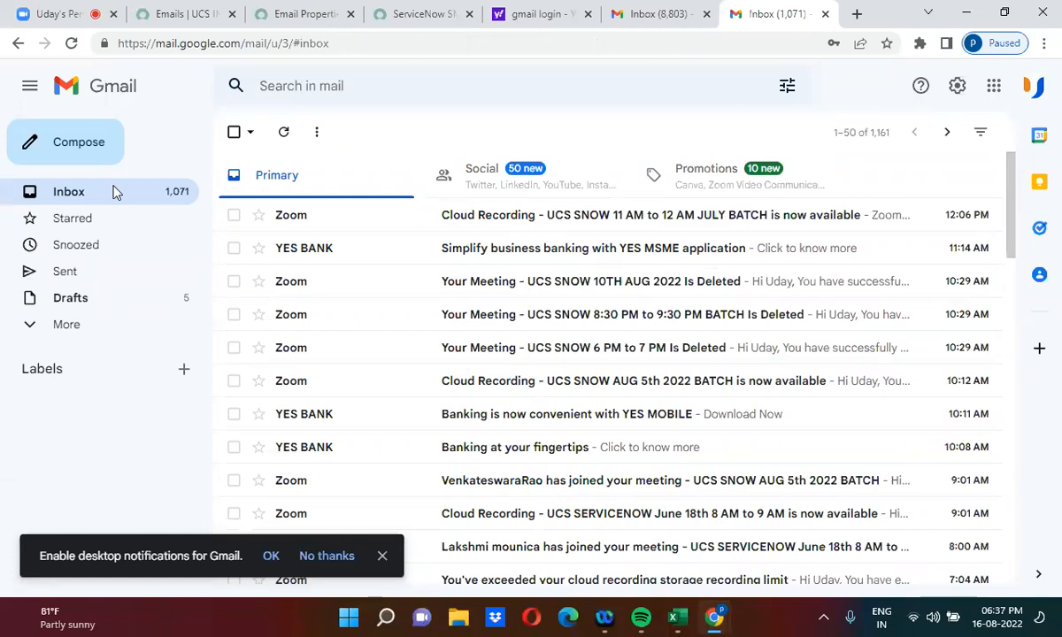
Step: Refresh ServiceNow's received-emails list repeatedly while waiting for the new emails
left_click(181, 10)
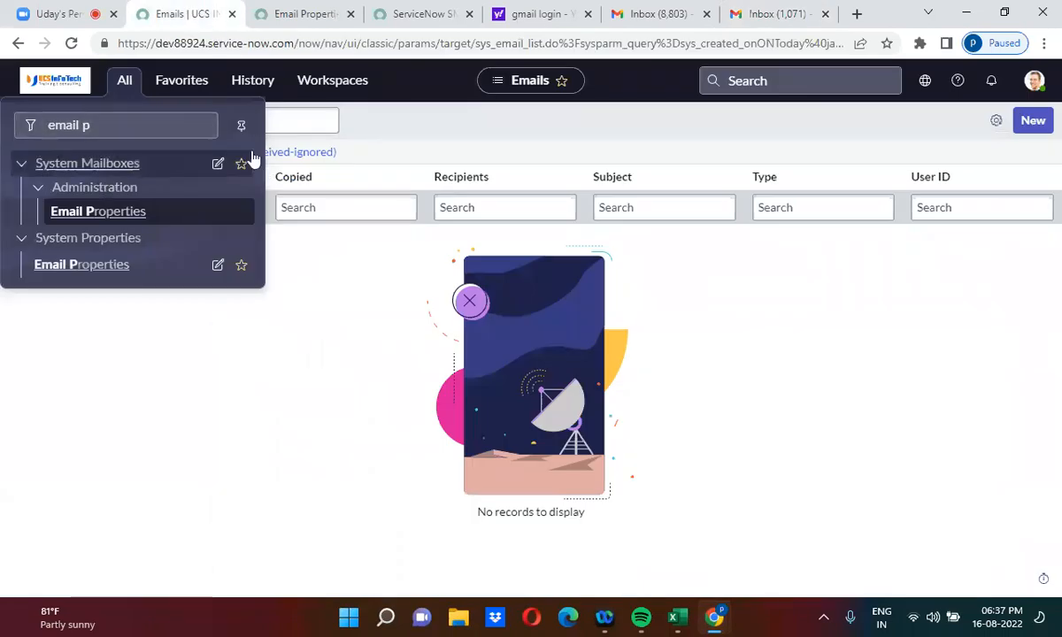
left_click(355, 147)
left_click(319, 164)
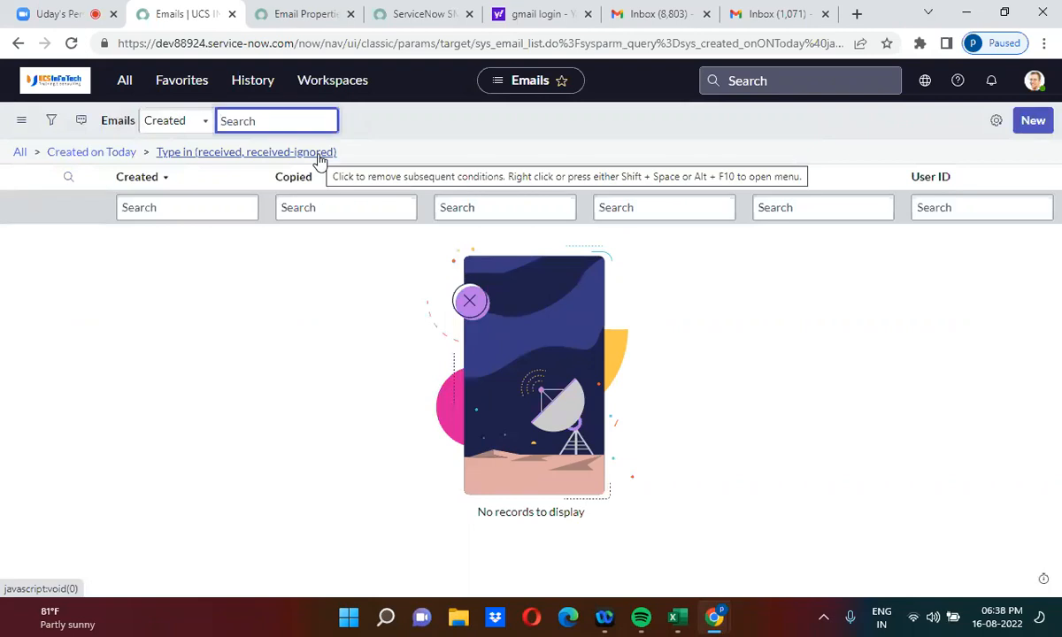
left_click(321, 161)
left_click(321, 160)
left_click(320, 160)
left_click(321, 160)
left_click(320, 156)
left_click(321, 155)
left_click(320, 156)
left_click(307, 159)
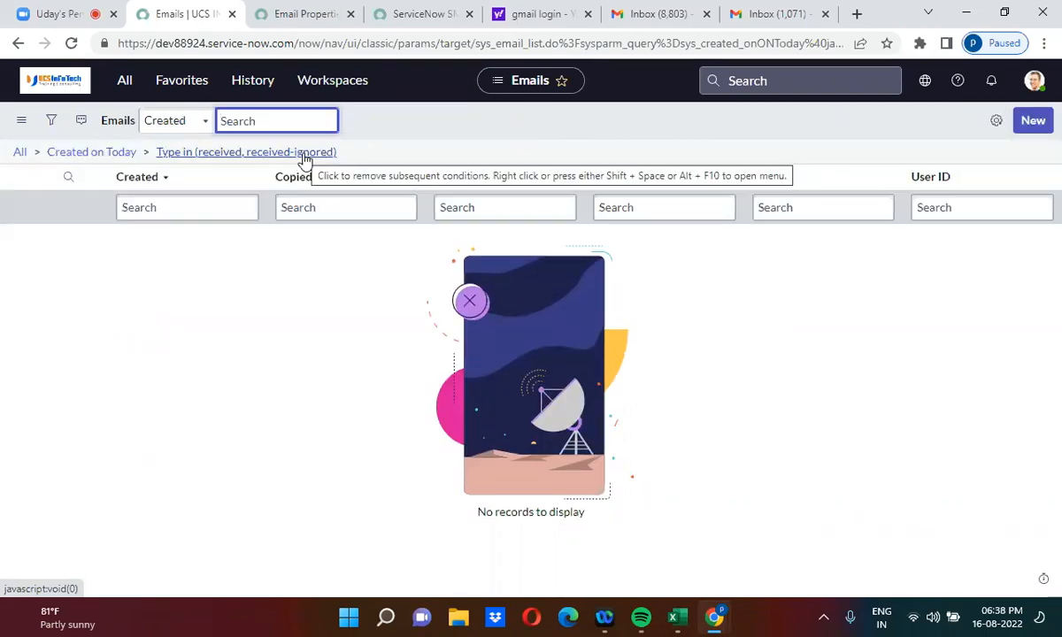
Step: Check Gmail's sent folder and Email Properties, then keep refreshing until both 'Create a problem record' emails appear
left_click(770, 13)
left_click(100, 276)
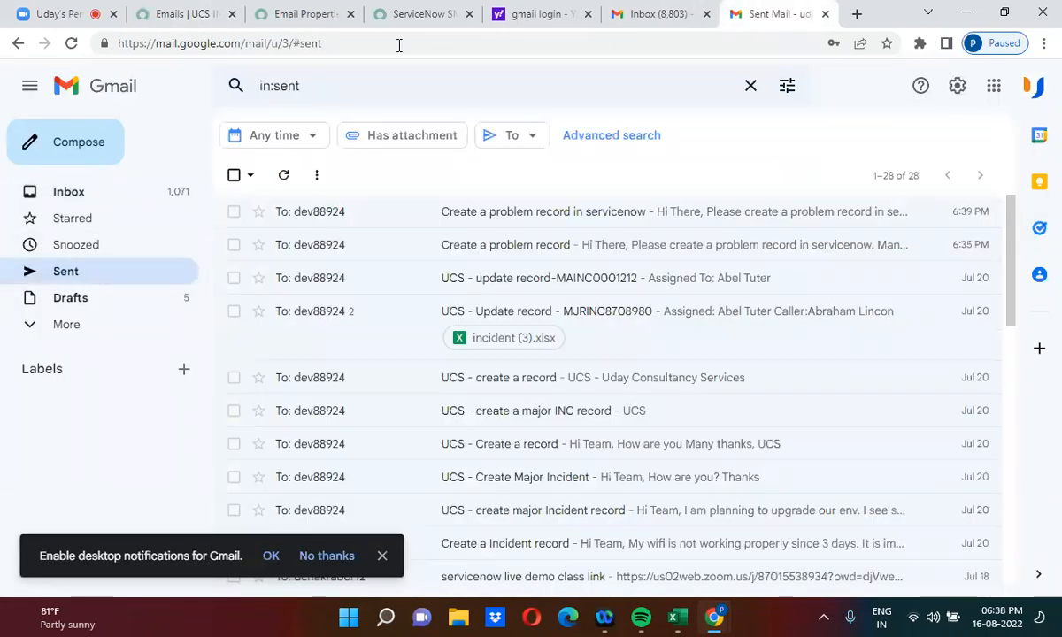
left_click(319, 10)
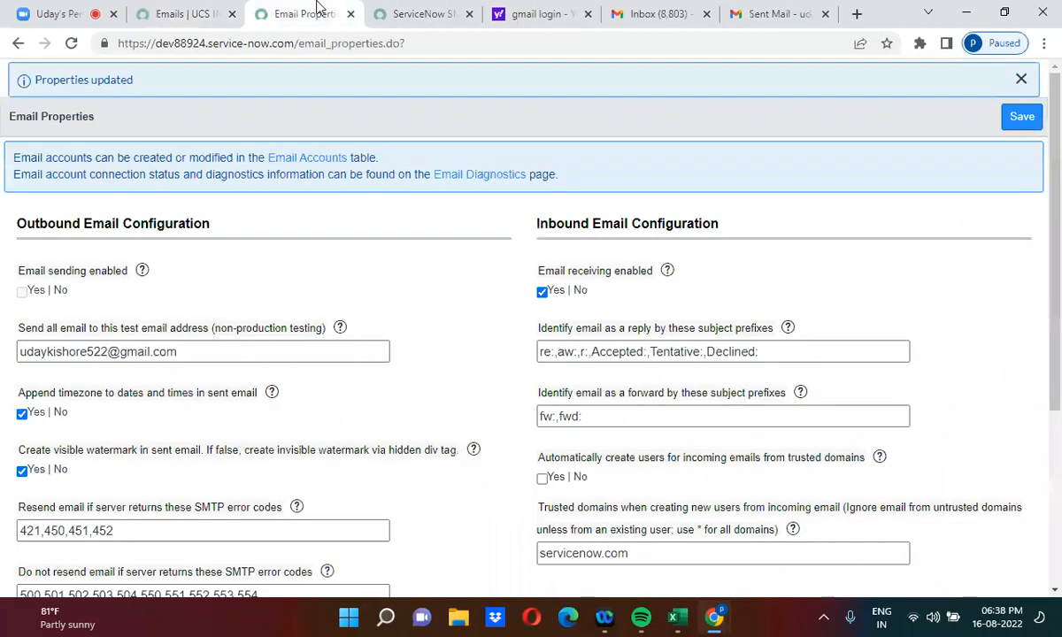
left_click(203, 11)
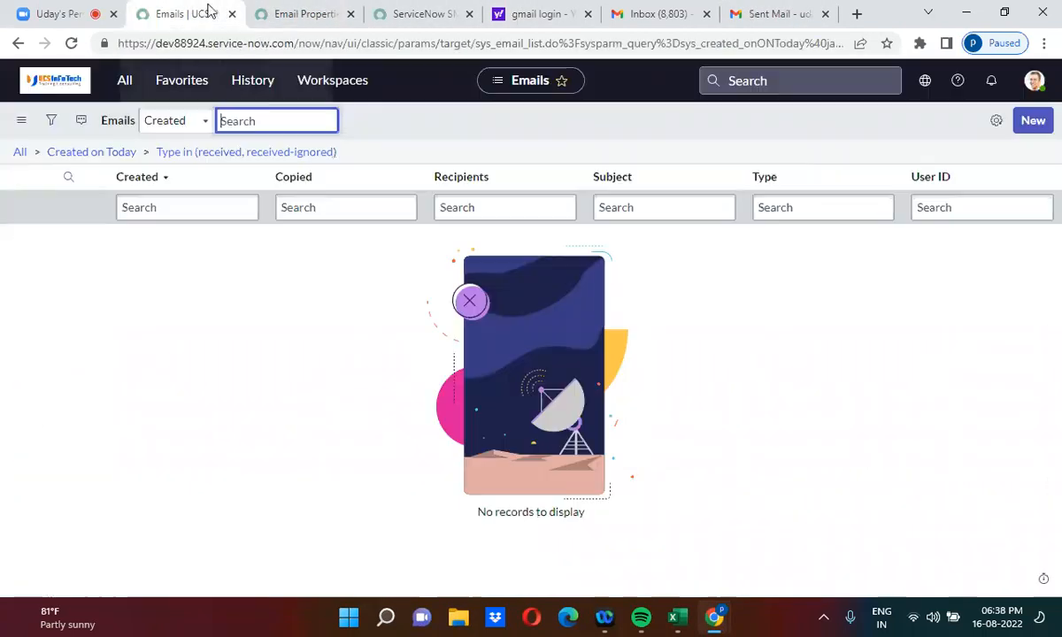
left_click(324, 155)
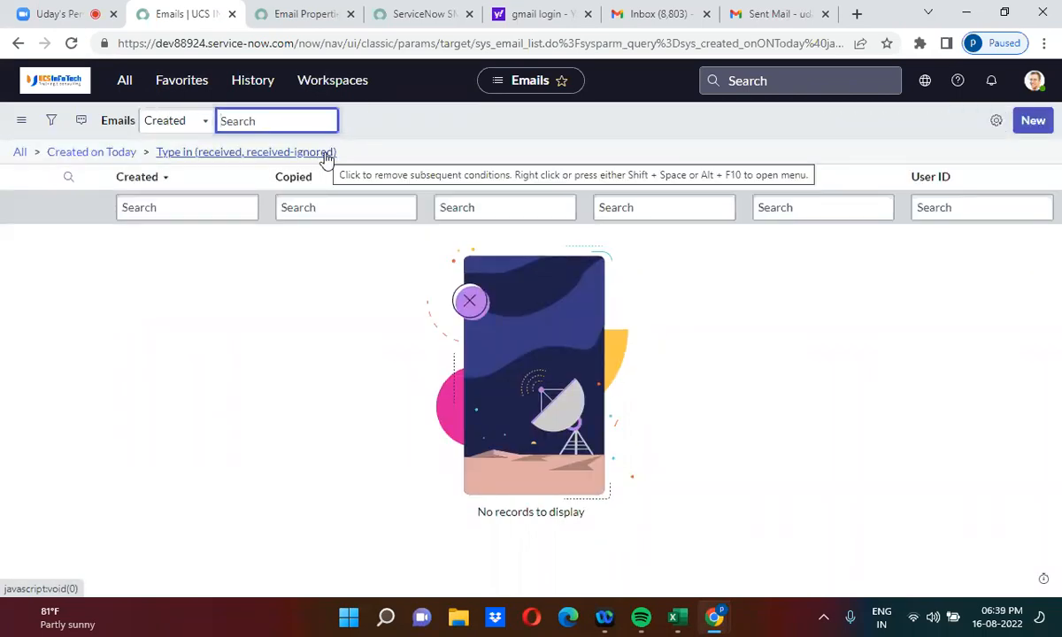
left_click(324, 154)
left_click(327, 155)
left_click(327, 155)
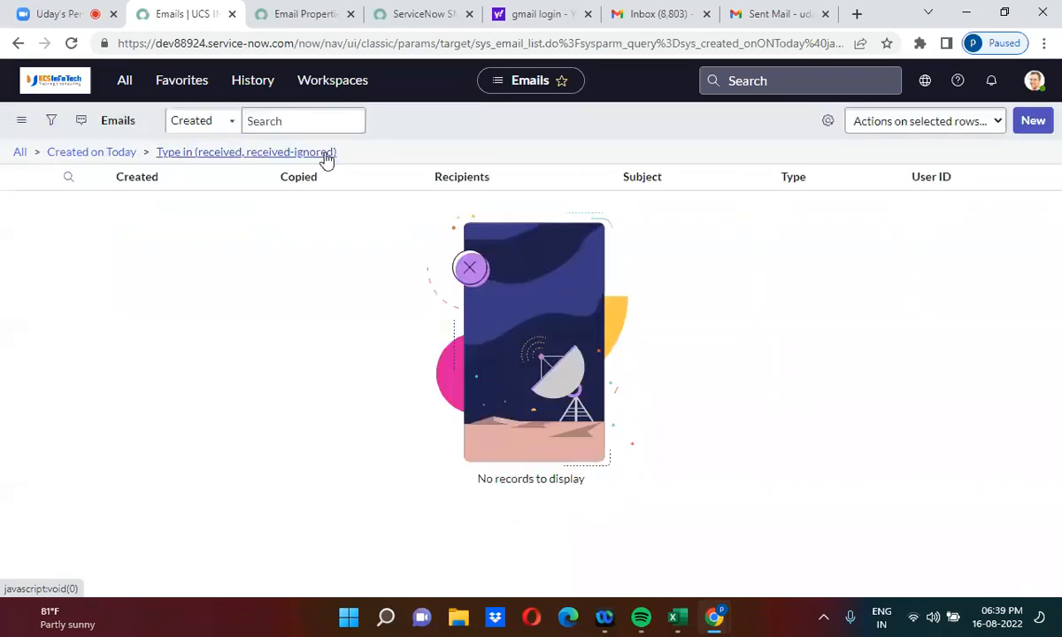
left_click(327, 156)
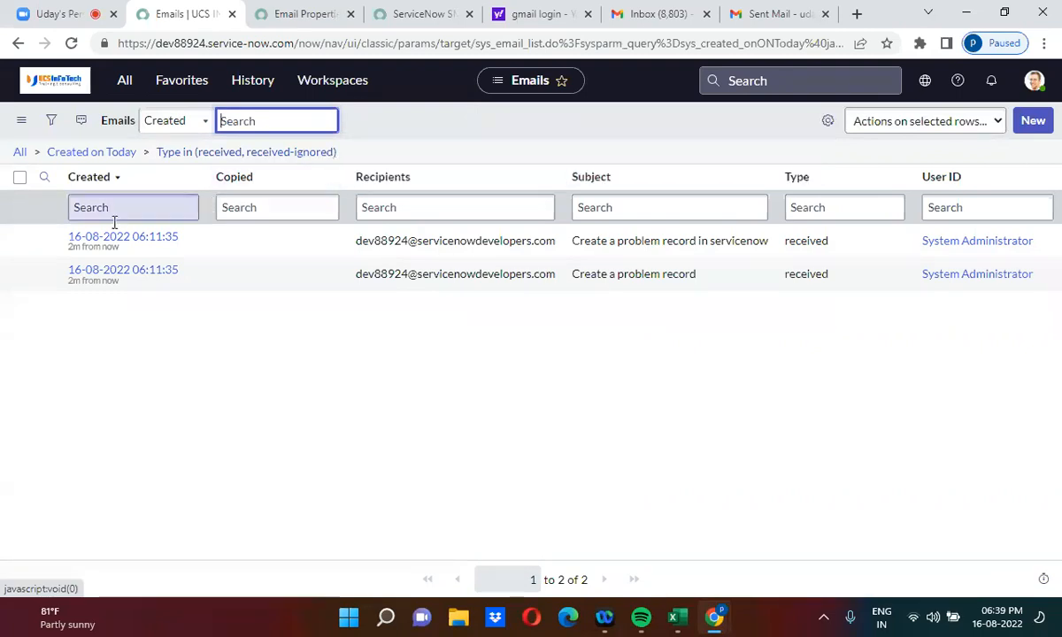
Step: Open the 'Create a problem record in servicenow' email record in a new browser tab and switch to it
right_click(58, 246)
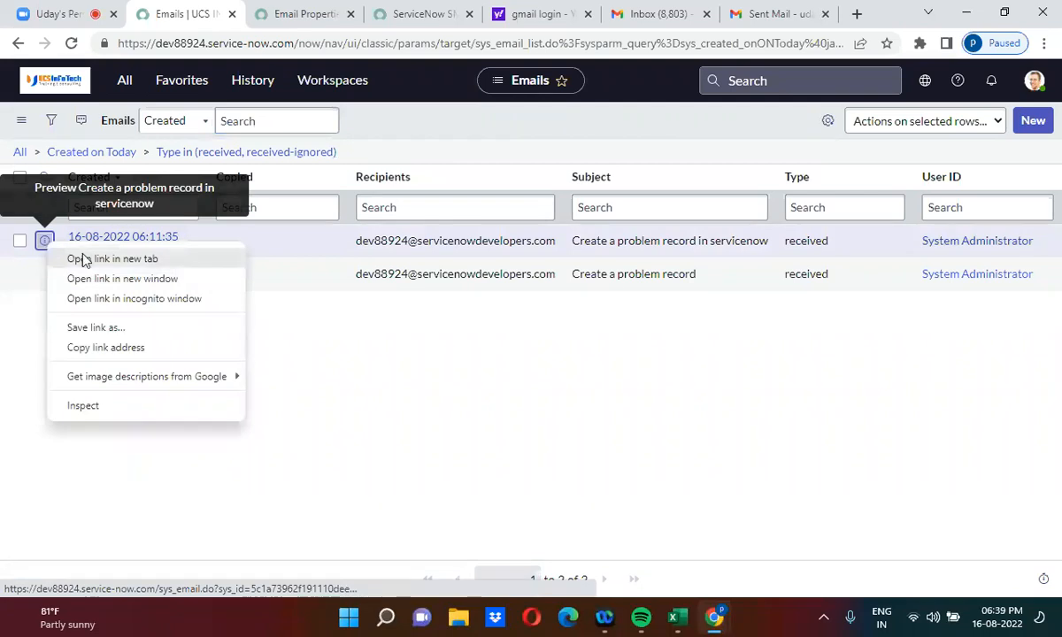
left_click(86, 259)
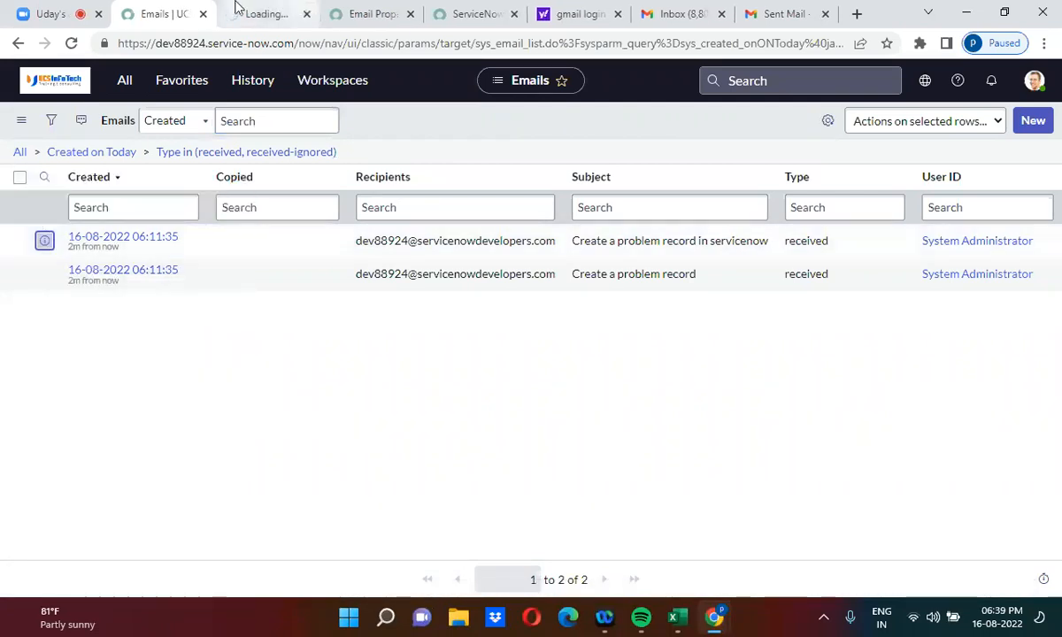
left_click(237, 8)
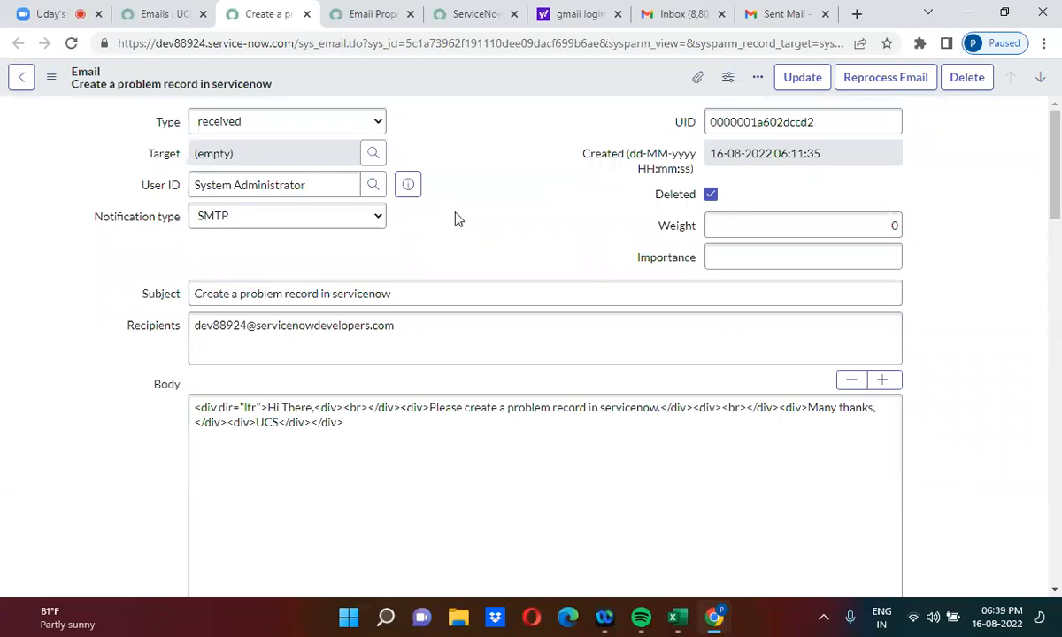
Step: Preview the received email's rendered body via Related Links, close it, and return to the Emails tab
scroll(456, 219, "down", 5)
scroll(456, 213, "down", 10)
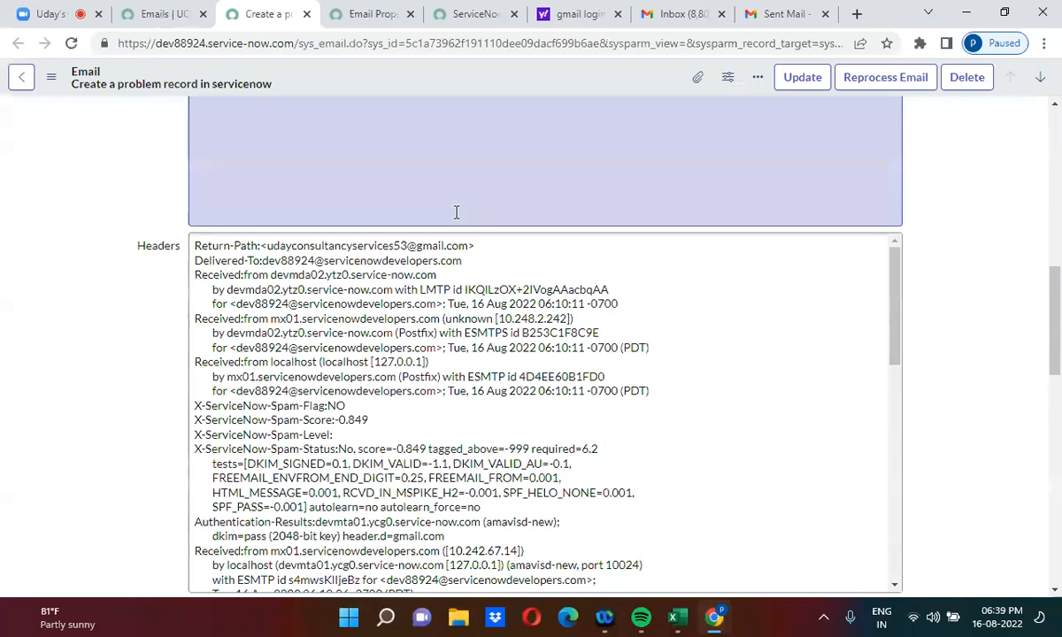
left_click(49, 312)
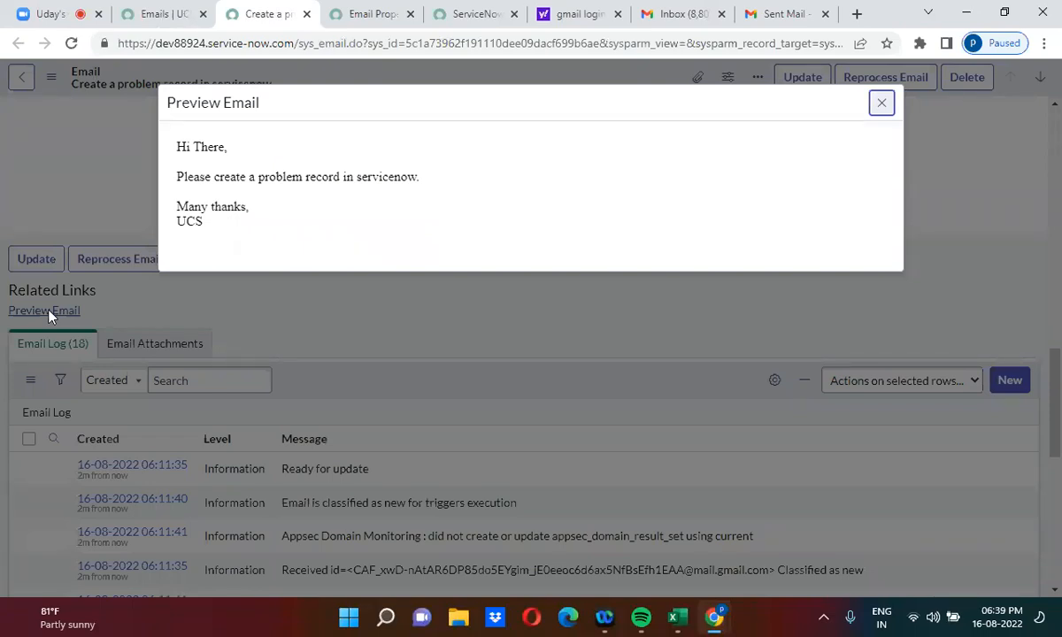
left_click(882, 106)
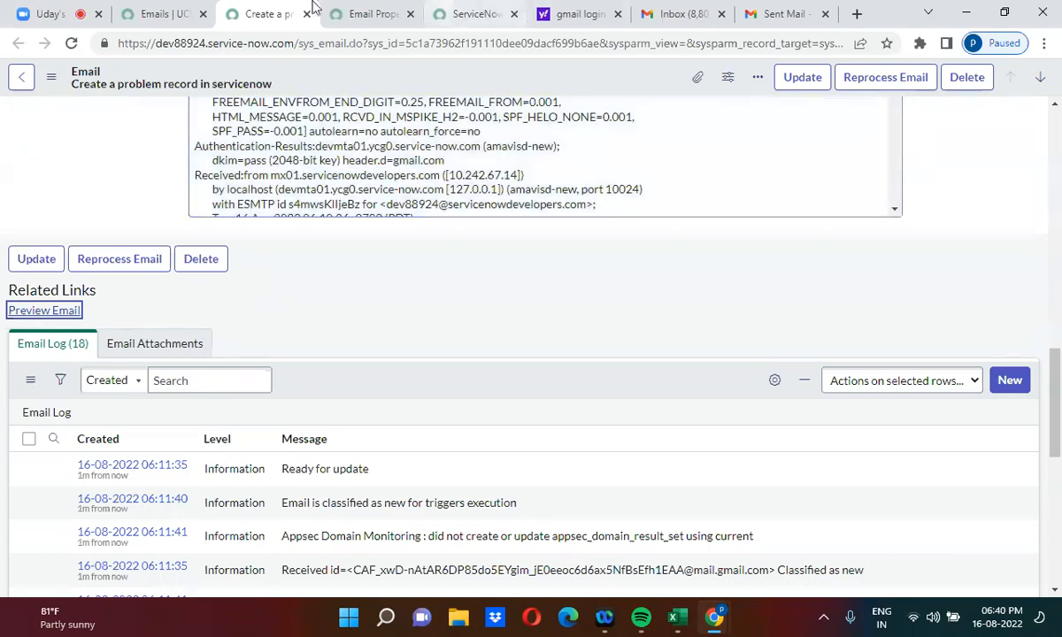
left_click(146, 12)
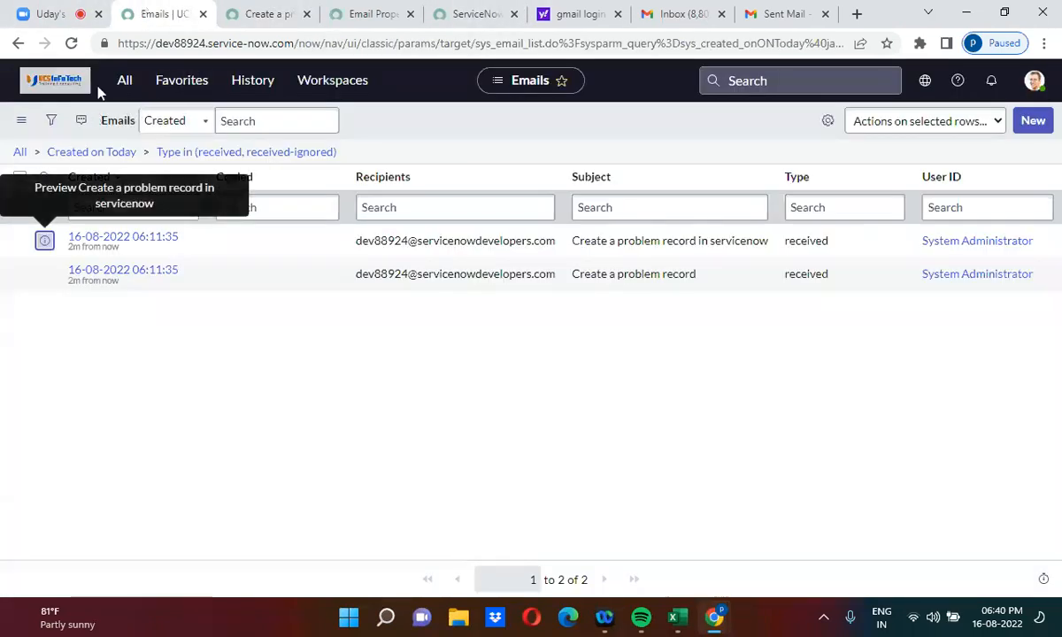
Step: Filter the navigator to 'email acc' and open the Email Access Restriction list
left_click(125, 80)
left_click(119, 124)
key("BackSpace")
key("BackSpace")
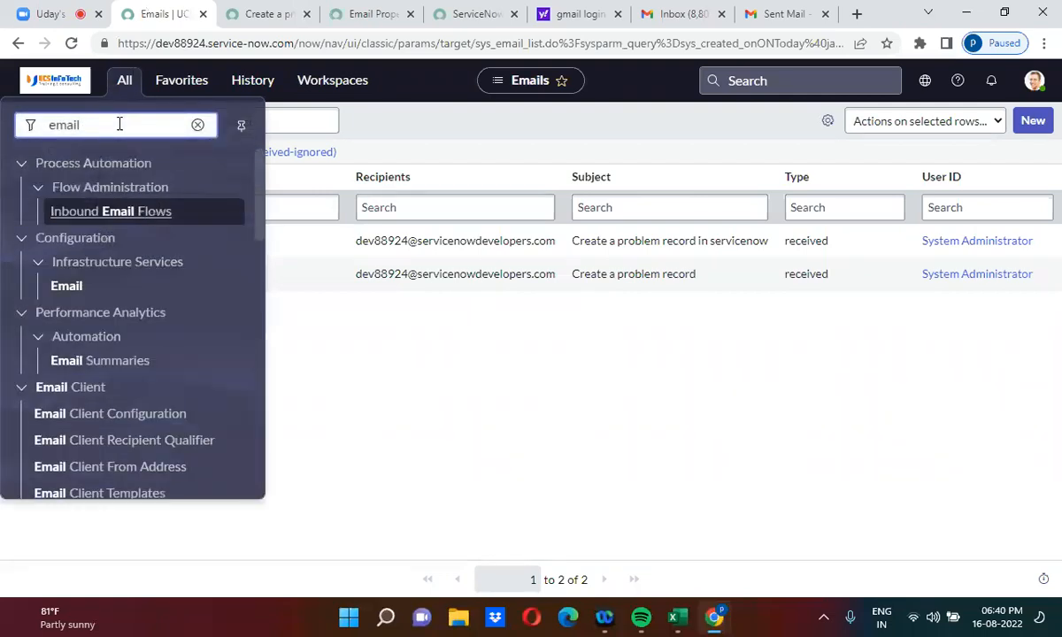
type("acc")
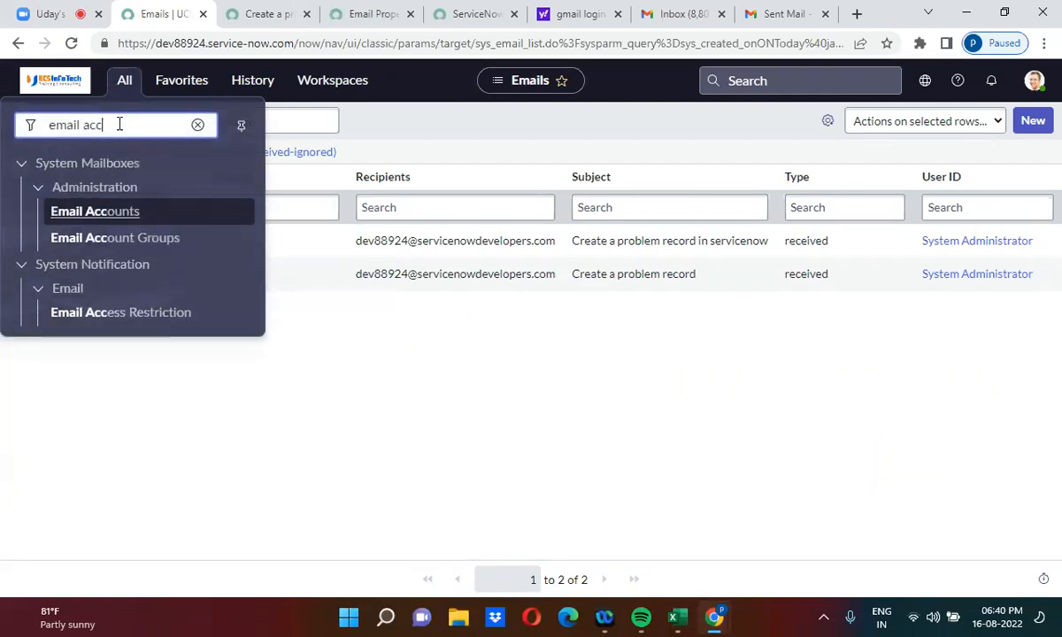
left_click(135, 315)
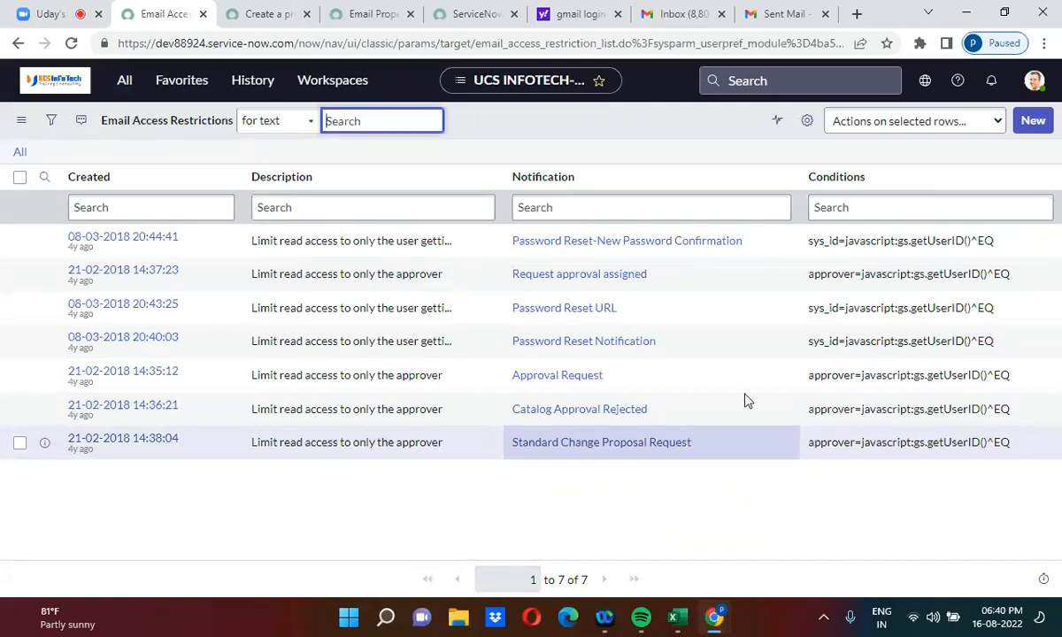
Step: Create a new Email Access Restriction record, leaving the Notification field empty
left_click(1037, 121)
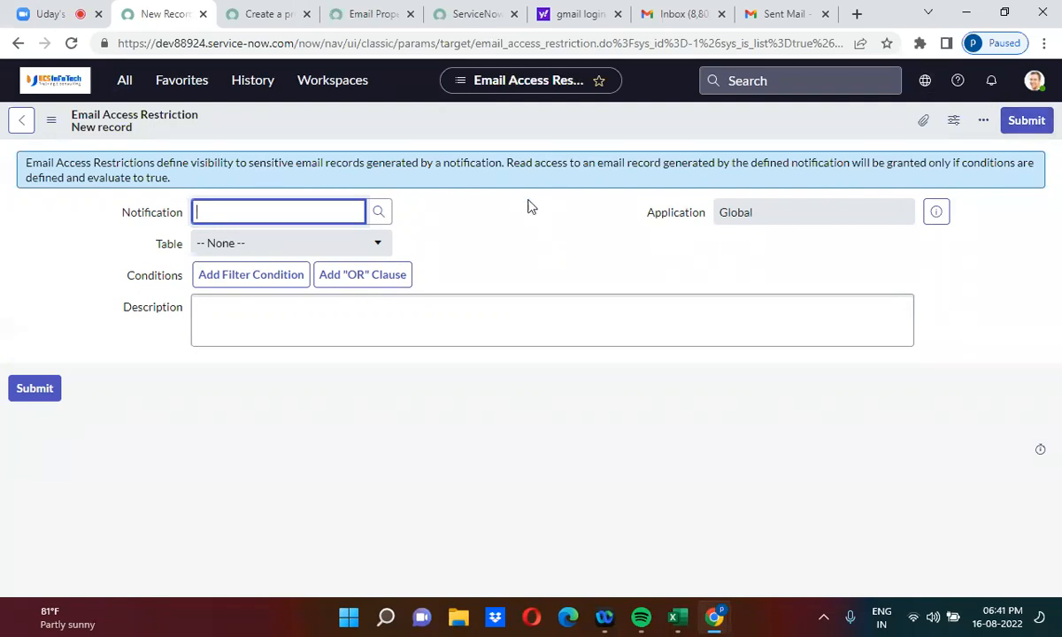
left_click(446, 236)
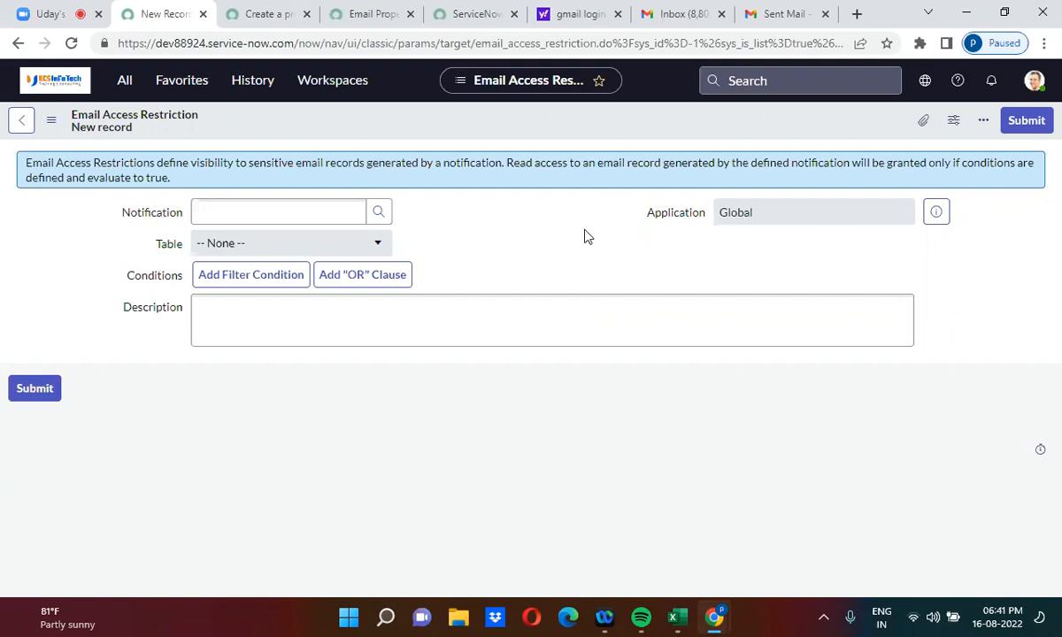
left_click(125, 83)
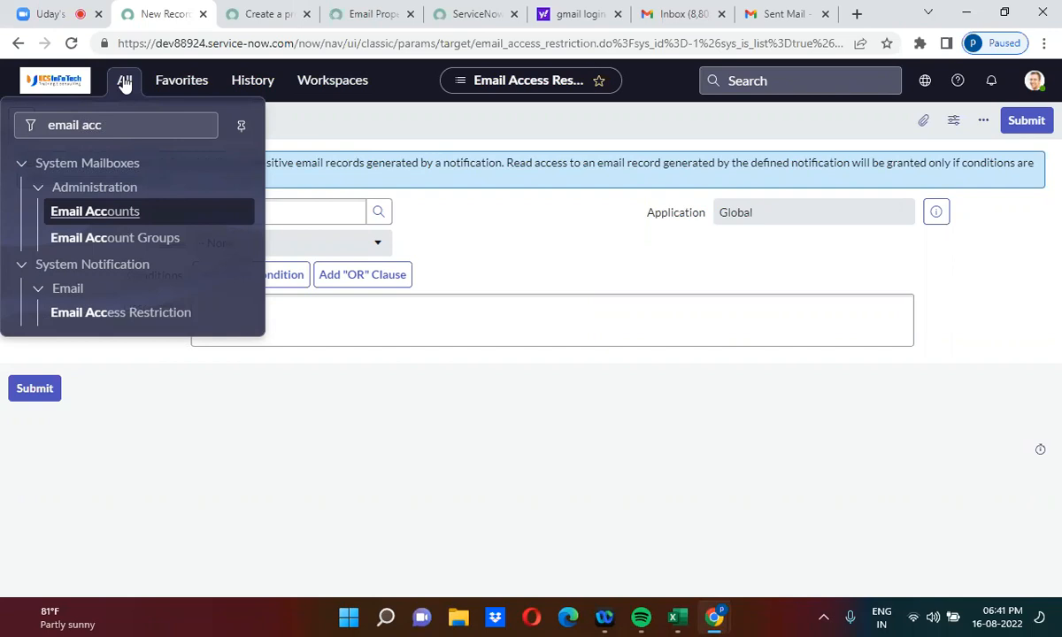
Step: Change the navigator filter to 'email p' and open System Properties > Email Properties
double_click(100, 124)
key("BackSpace")
type("p")
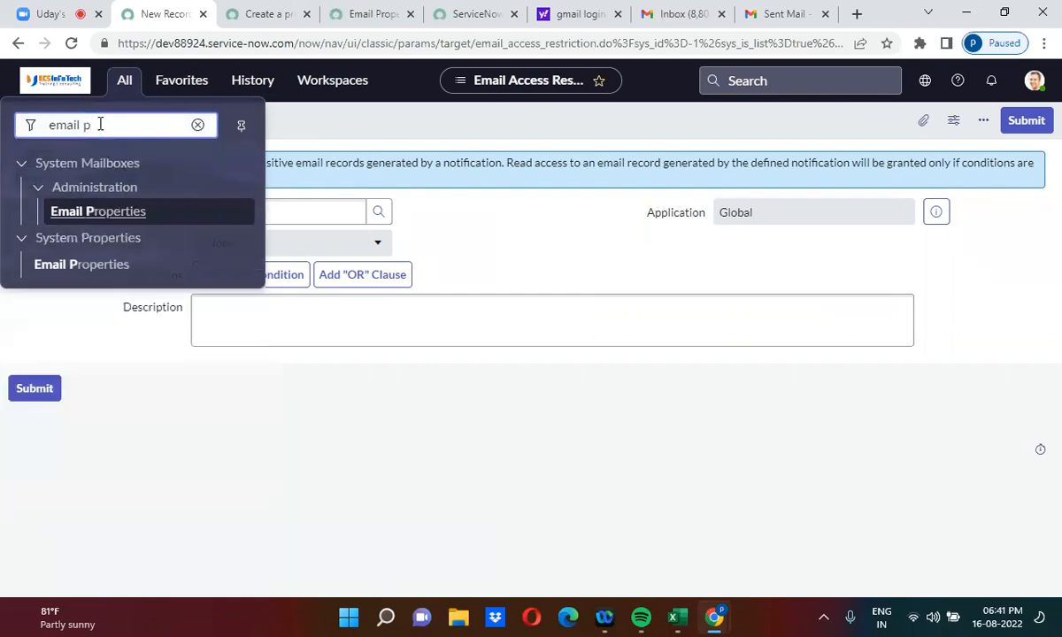
left_click(79, 264)
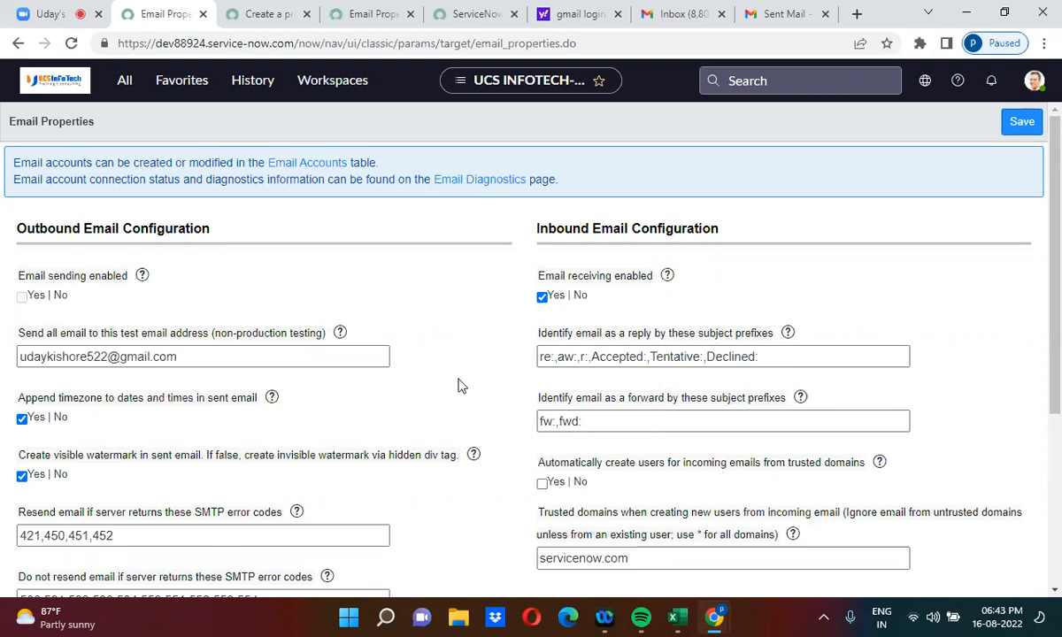
scroll(458, 386, "down", 1)
scroll(458, 386, "down", 3)
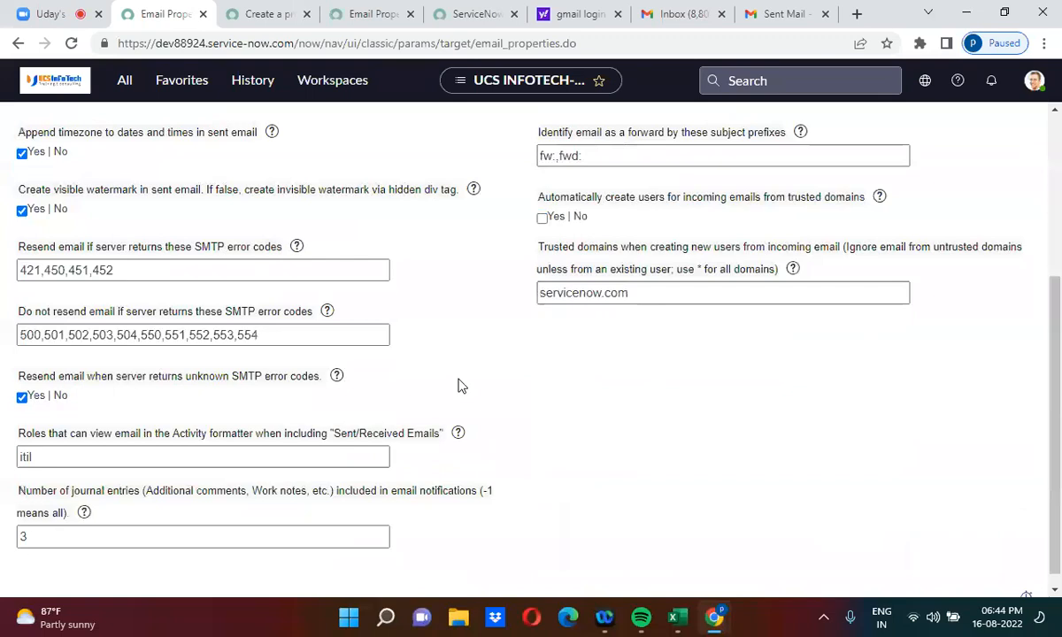
scroll(459, 386, "down", 1)
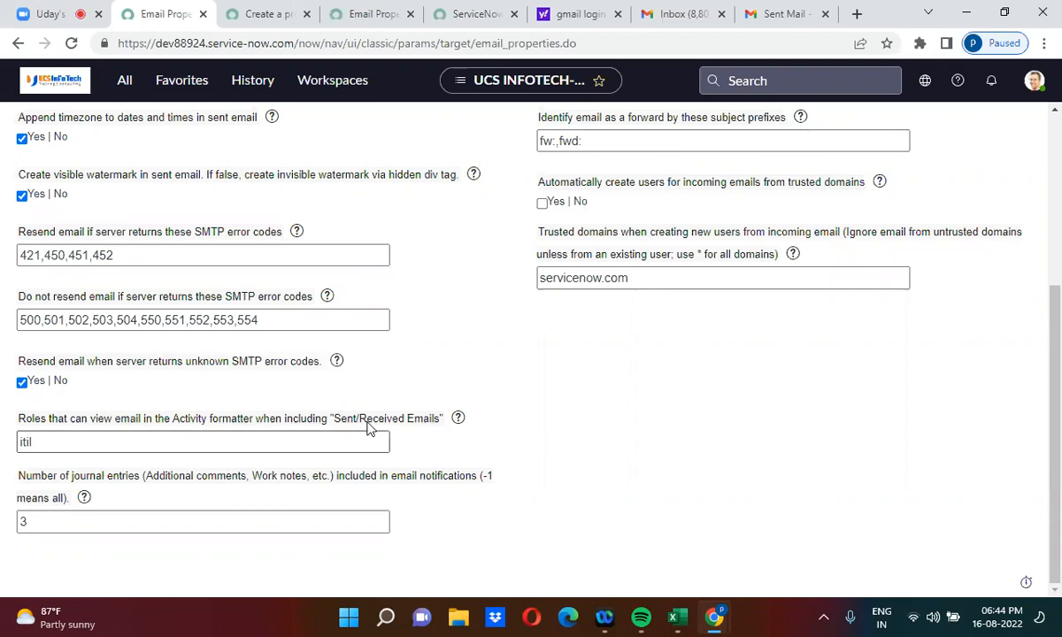
Step: Filter the application navigator to 'inbound act'
left_click(129, 81)
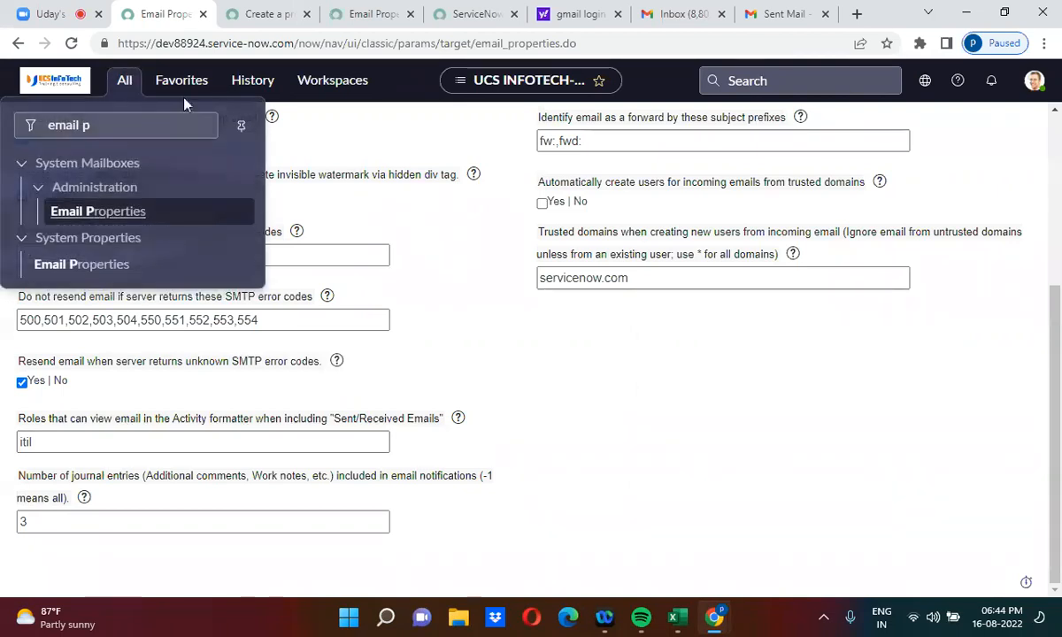
left_click(109, 134)
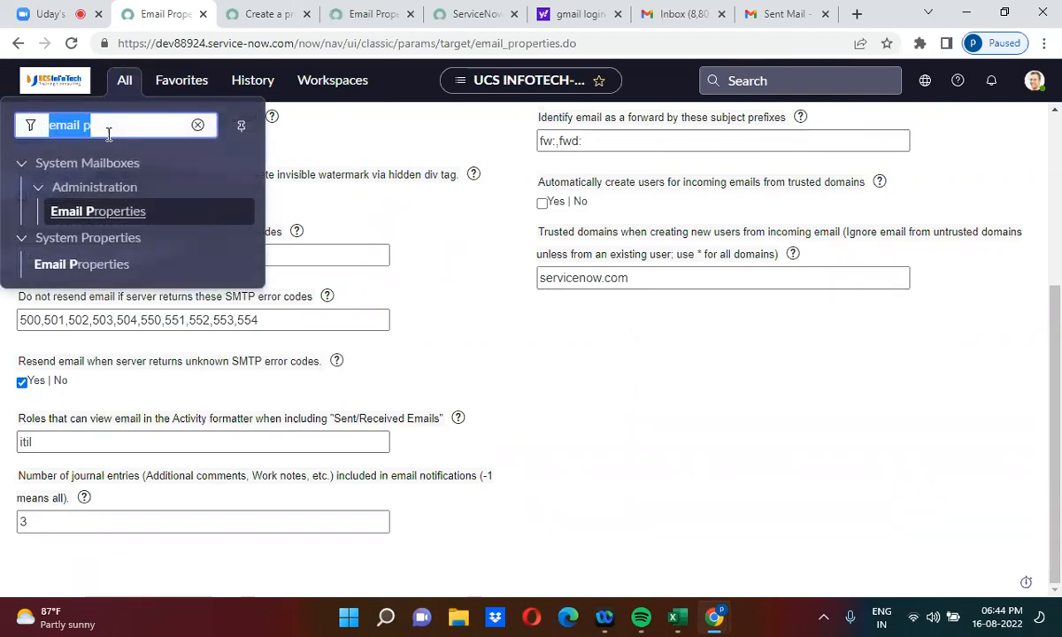
type("inbound ema")
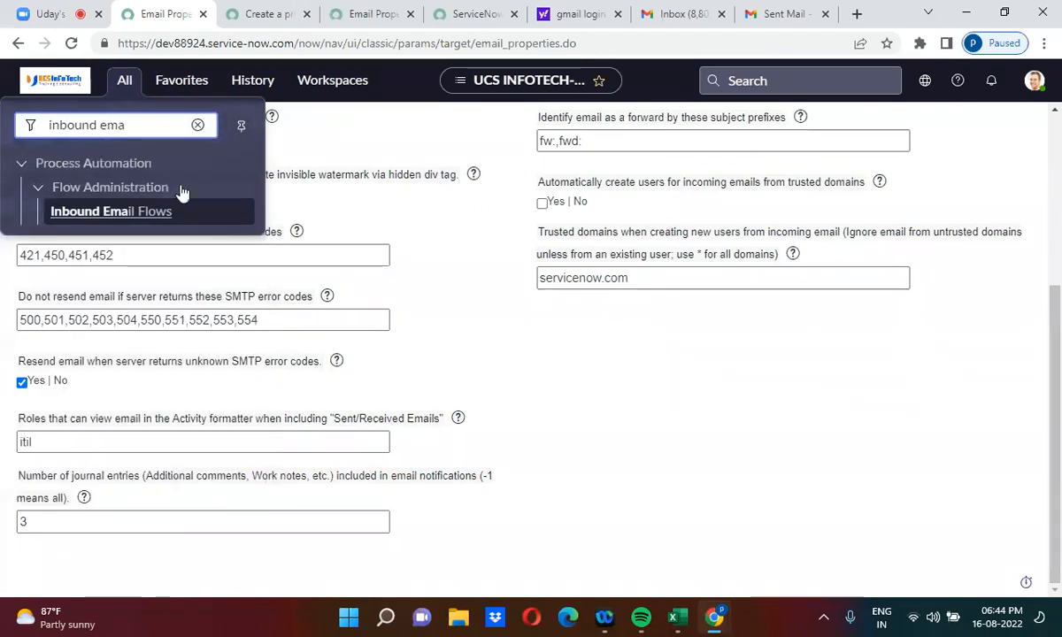
double_click(109, 125)
key("BackSpace")
type("act")
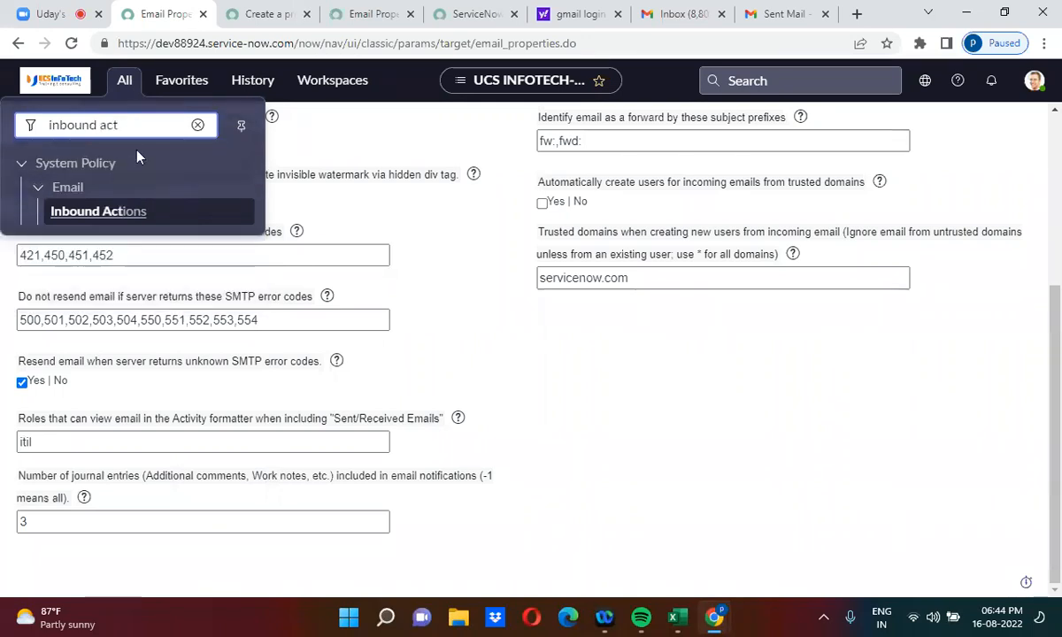
Step: Open Inbound Actions in a new tab and start a new inbound email action record
right_click(96, 213)
left_click(149, 229)
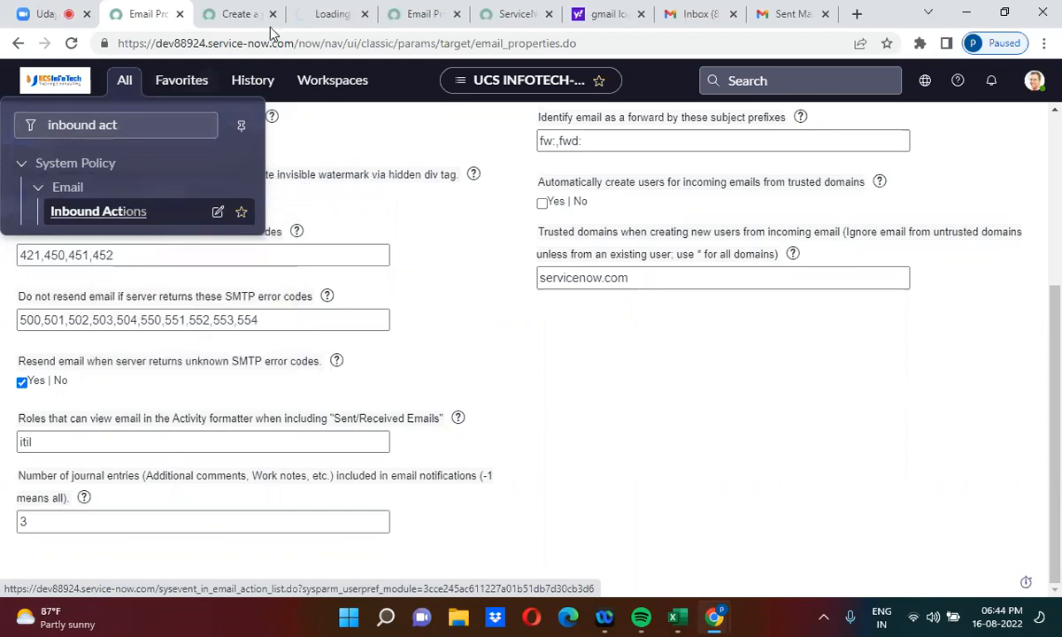
left_click(308, 9)
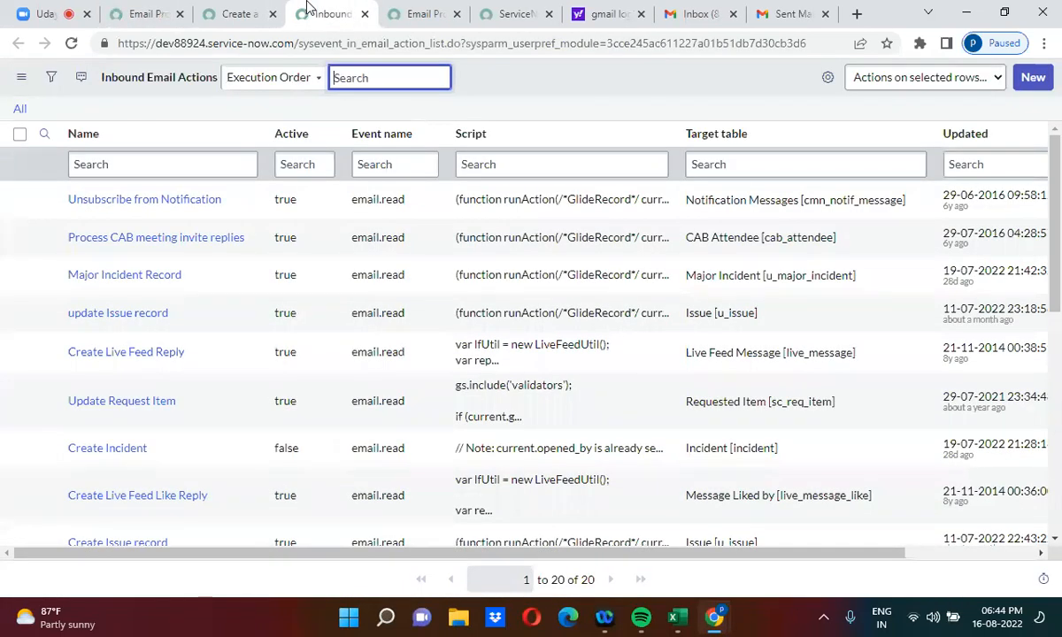
left_click(1033, 79)
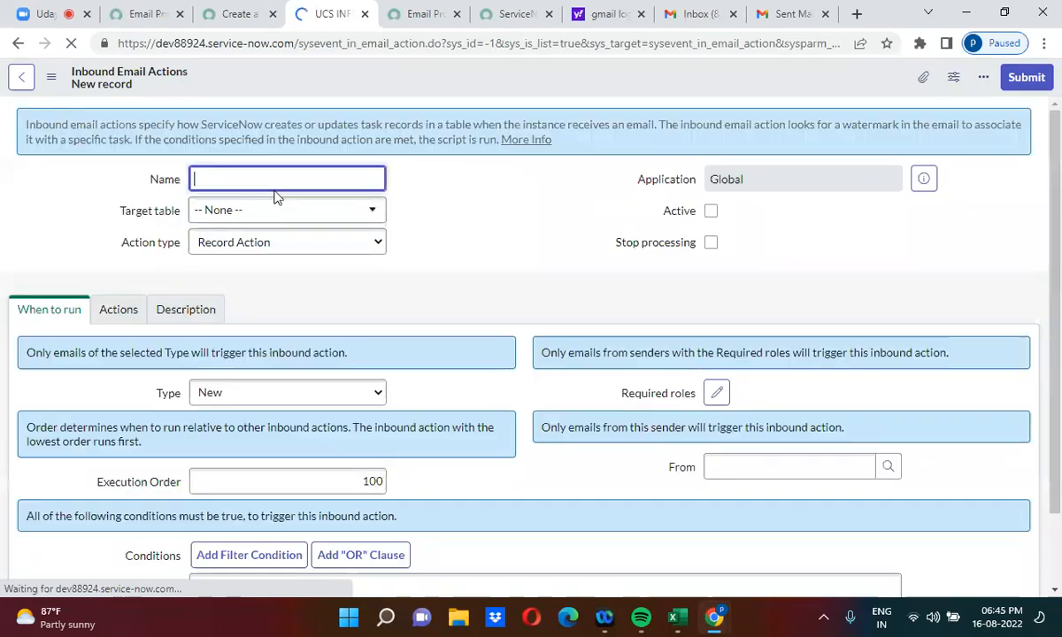
Step: Try Reply Email as the action type, revert to Record Action, and tick Active
left_click(255, 242)
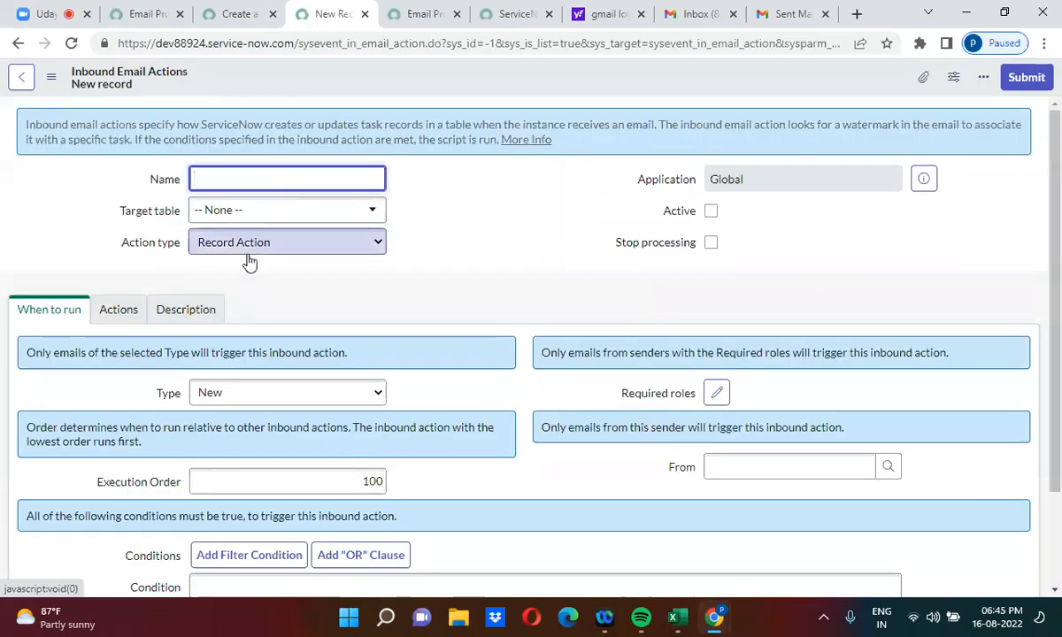
left_click(440, 231)
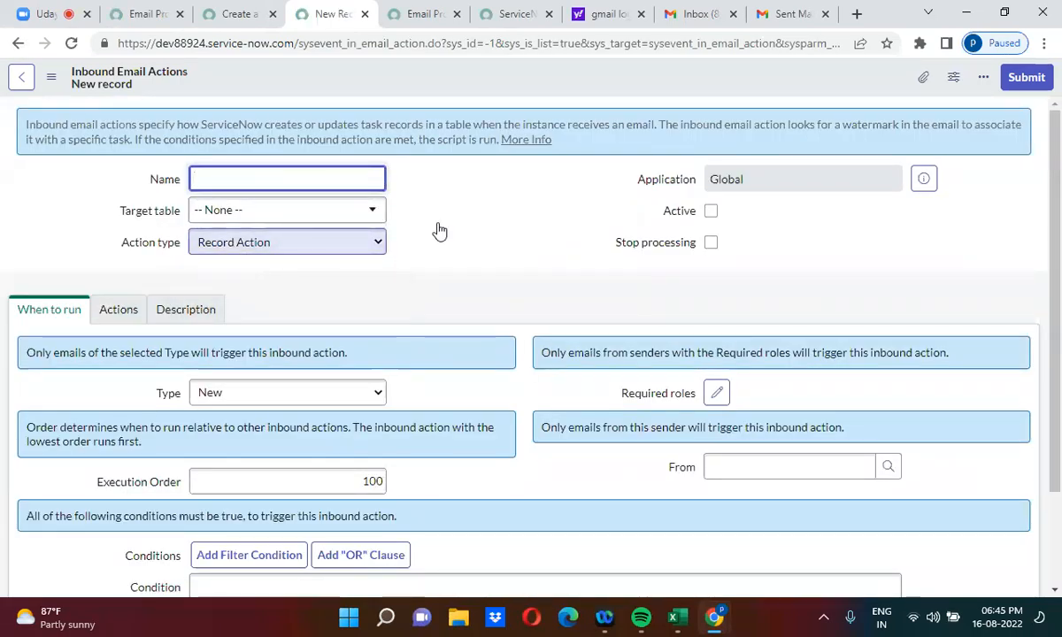
left_click(343, 244)
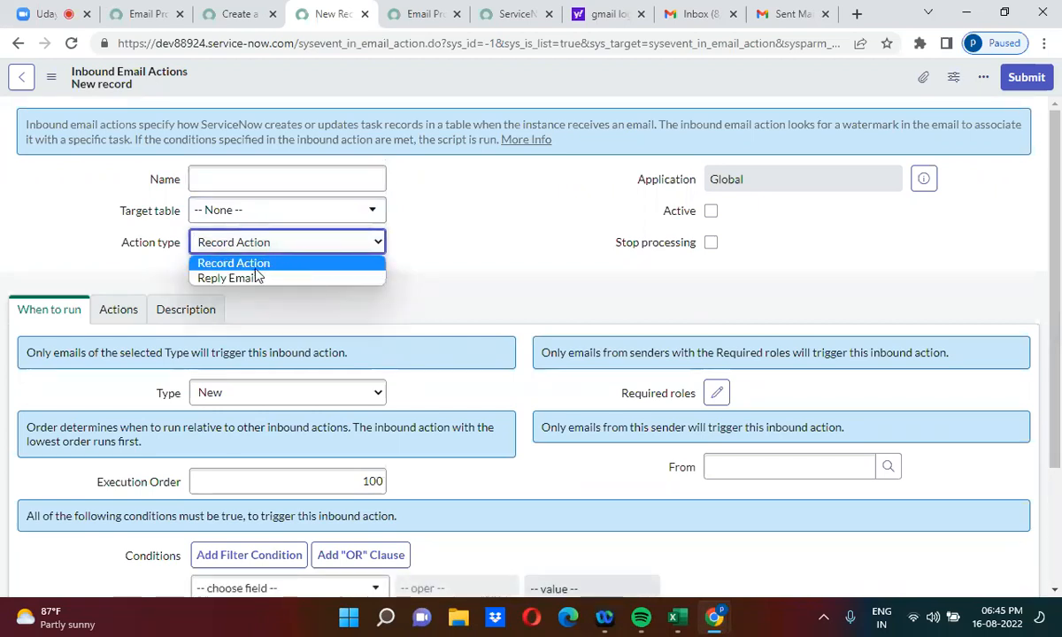
left_click(219, 259)
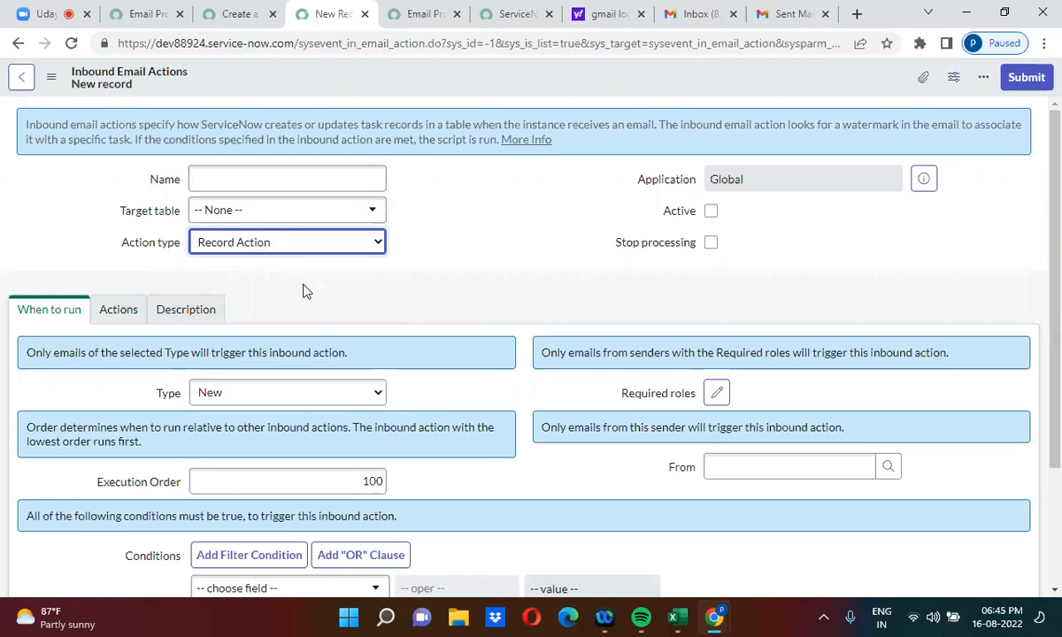
left_click(235, 242)
left_click(252, 280)
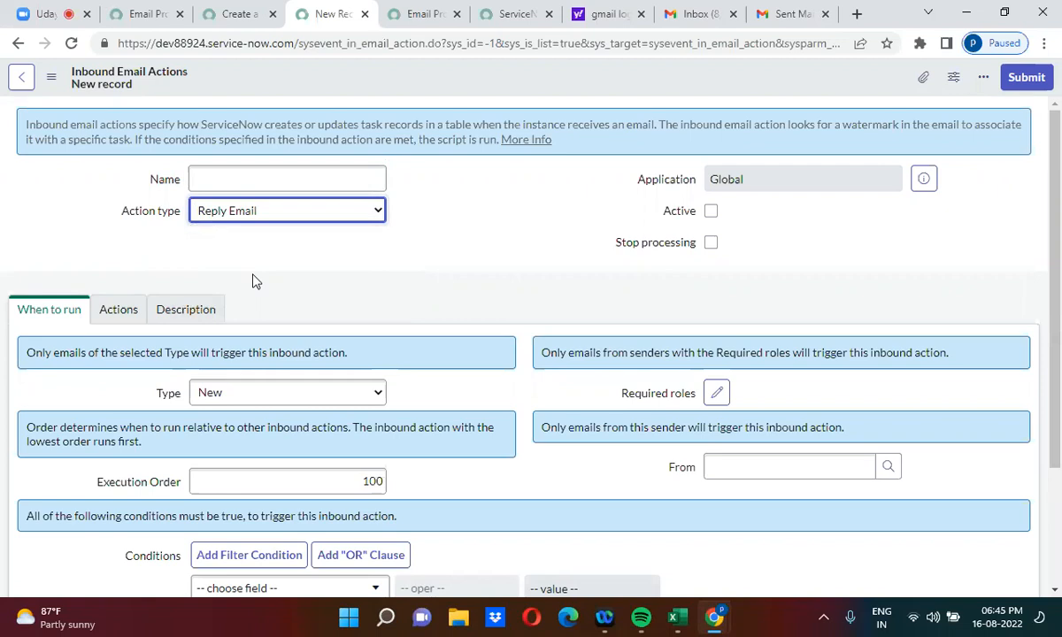
left_click(263, 211)
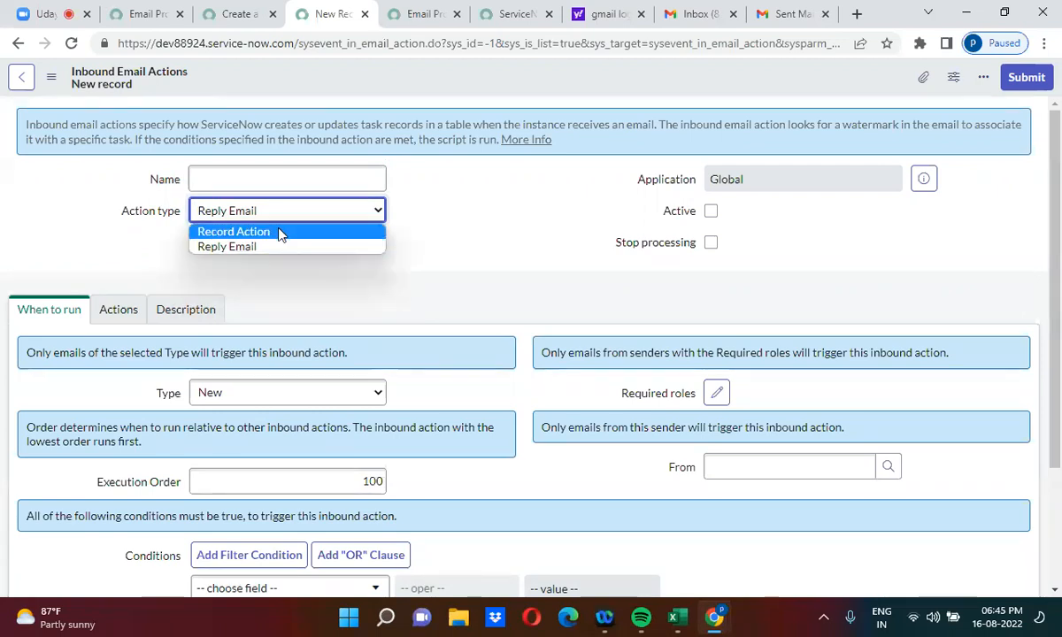
left_click(280, 233)
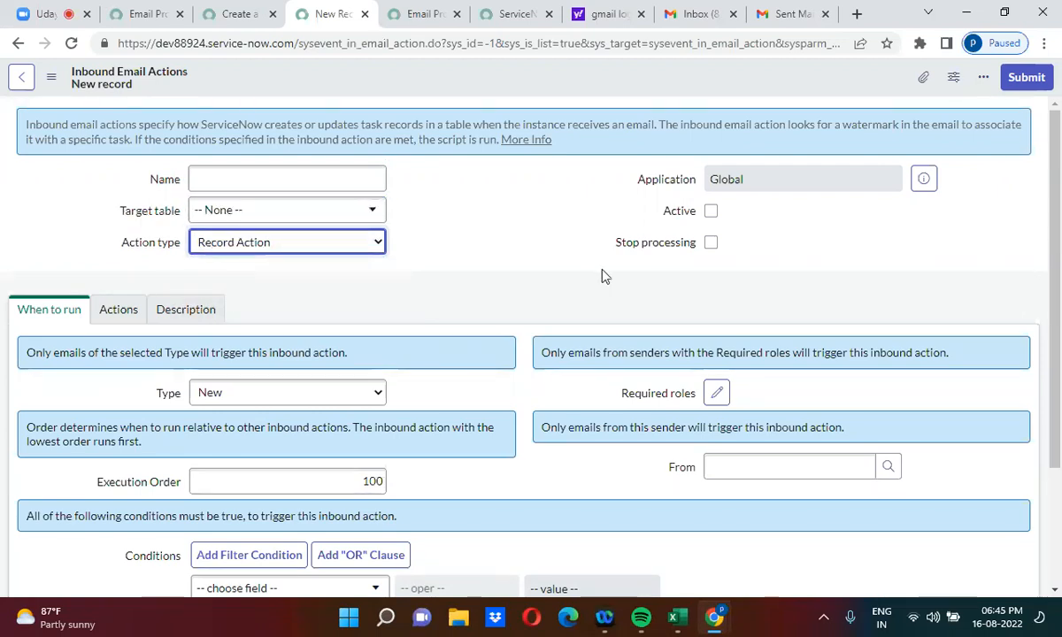
left_click(711, 212)
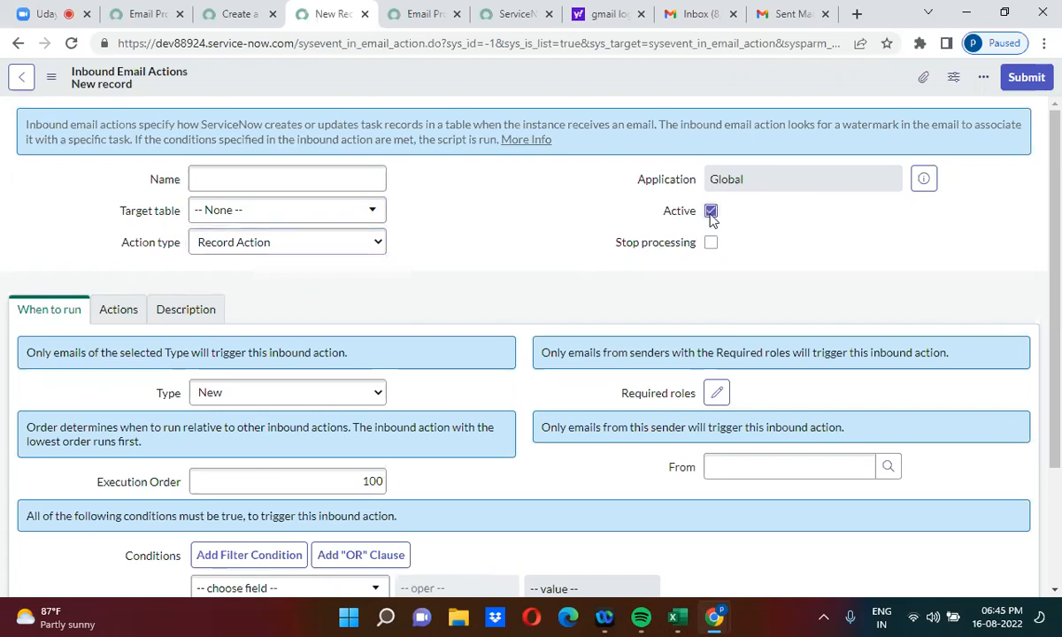
left_click(253, 212)
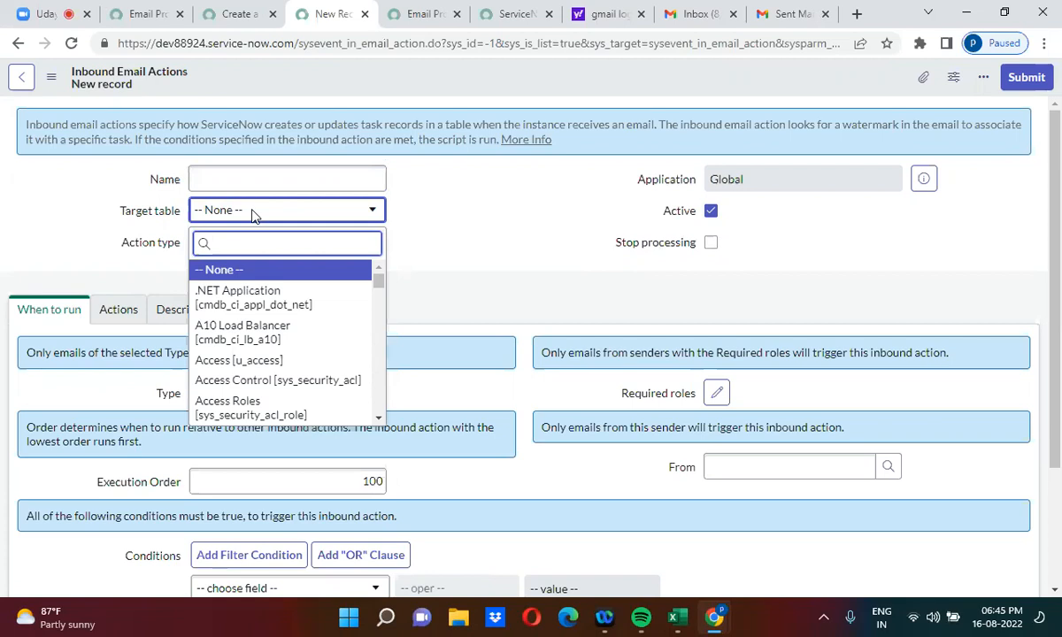
Step: Set Target table to Problem [problem], name the action 'Create a problem', and keep Type New
type("problem")
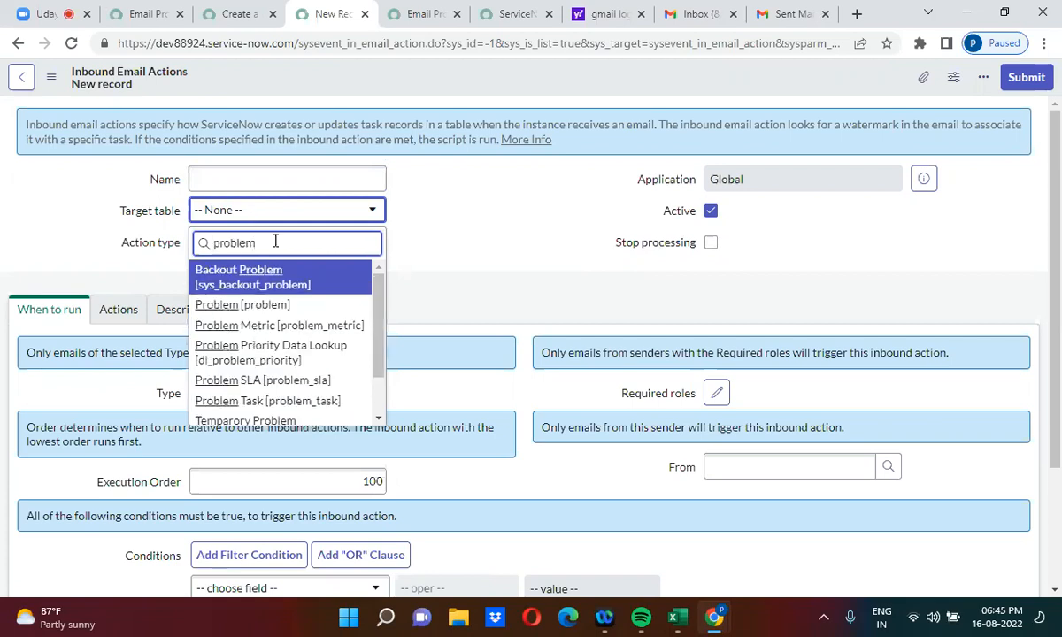
left_click(278, 305)
left_click(236, 178)
type("Create a")
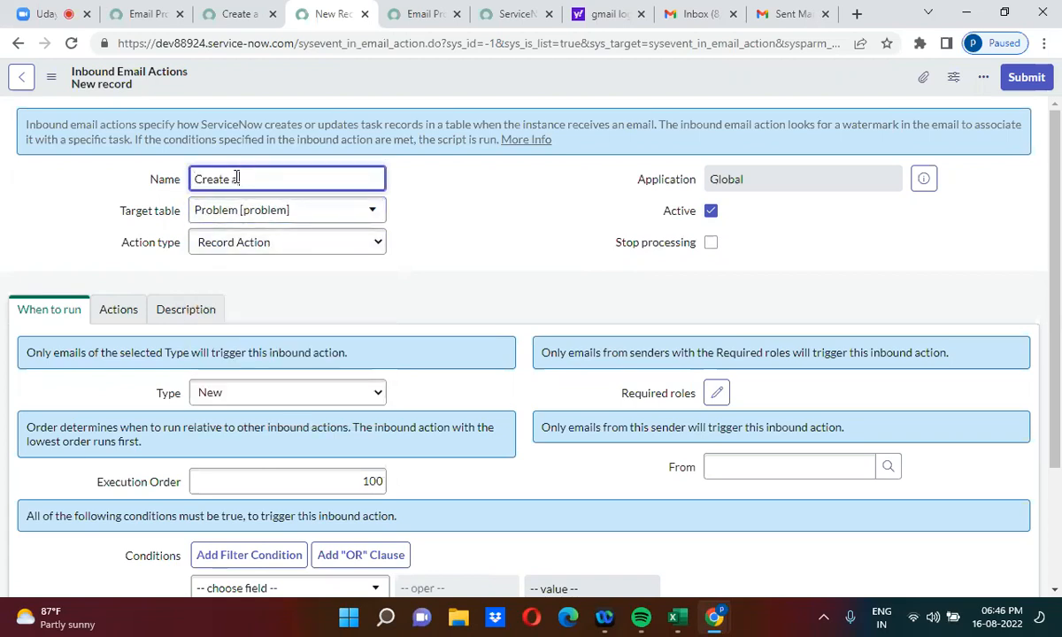
type(" problem")
left_click(409, 285)
scroll(409, 285, "down", 1)
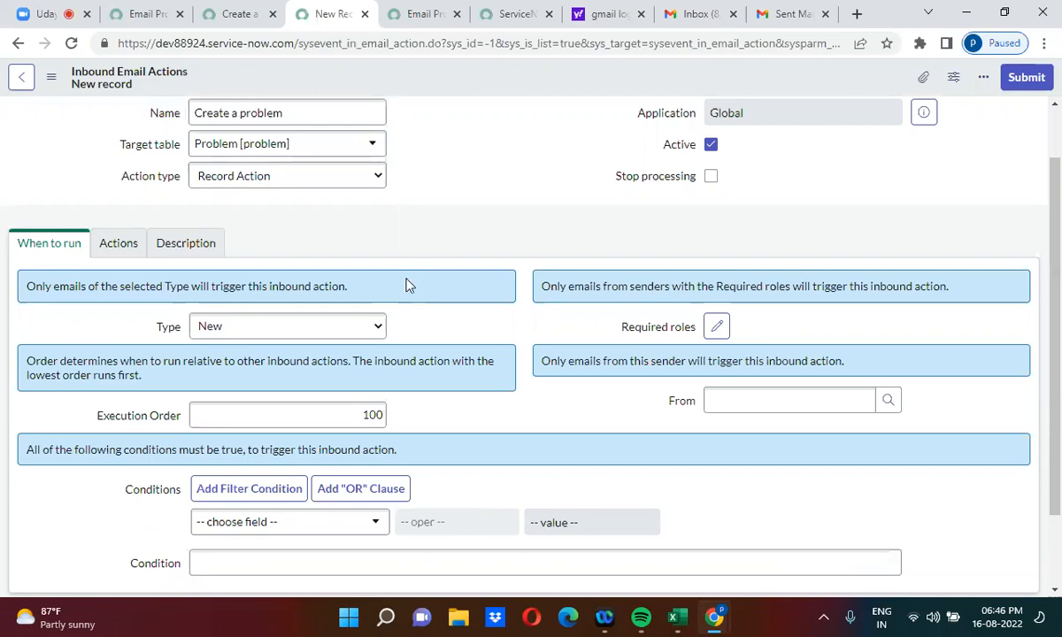
left_click(297, 330)
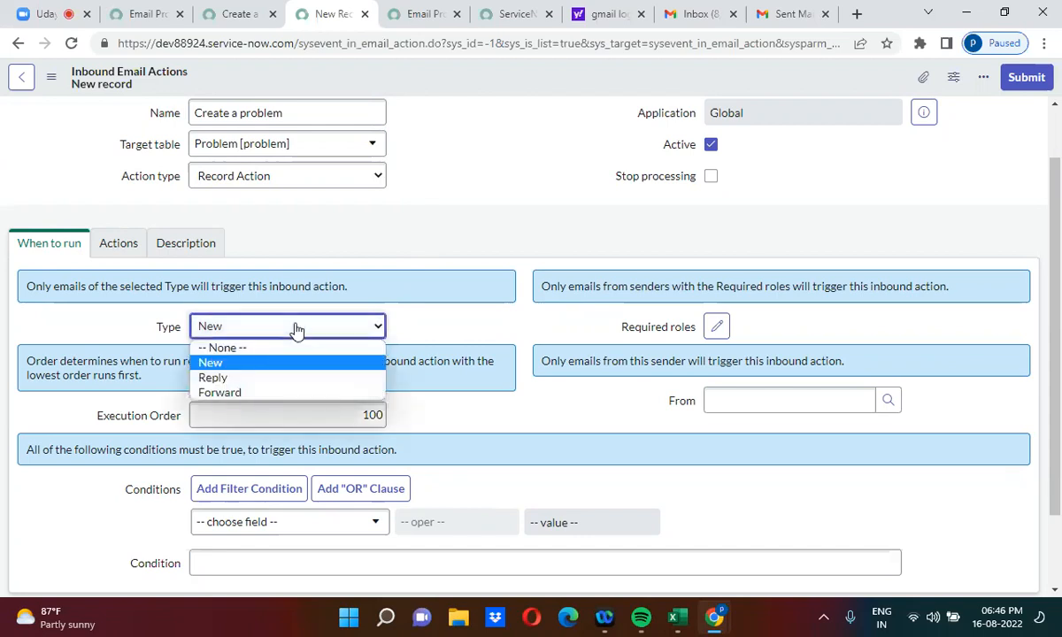
left_click(238, 364)
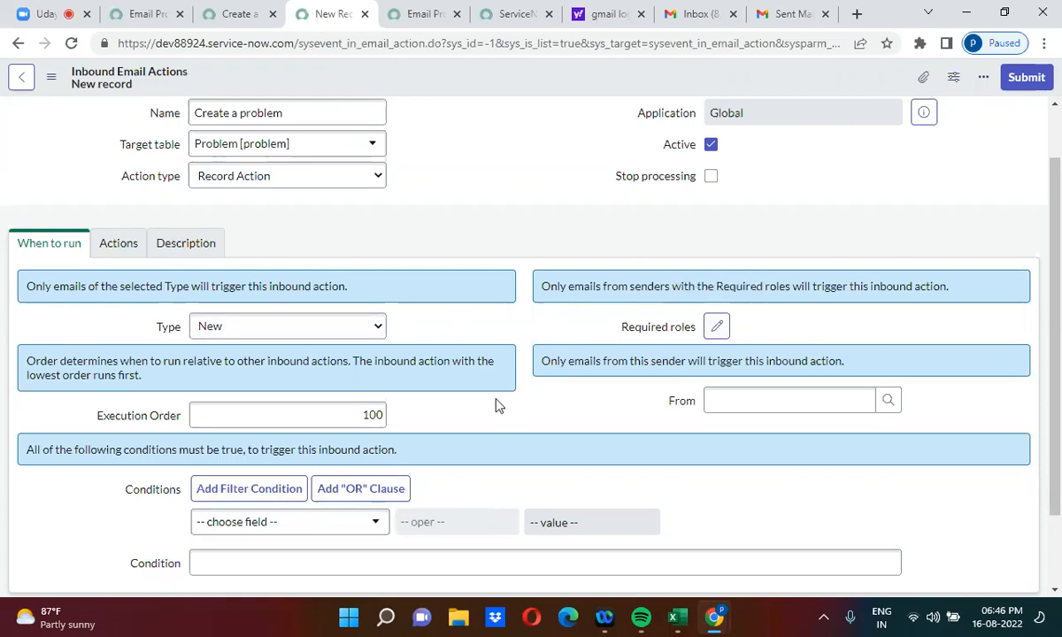
Step: Add a new filter condition on the email Subject field in When to run
double_click(367, 409)
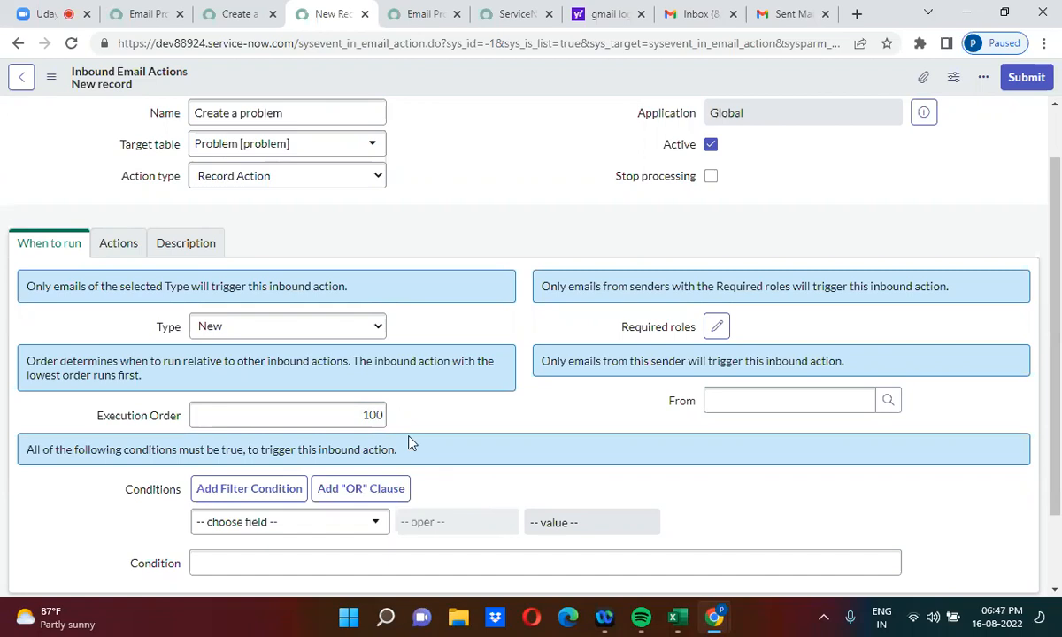
scroll(409, 442, "down", 2)
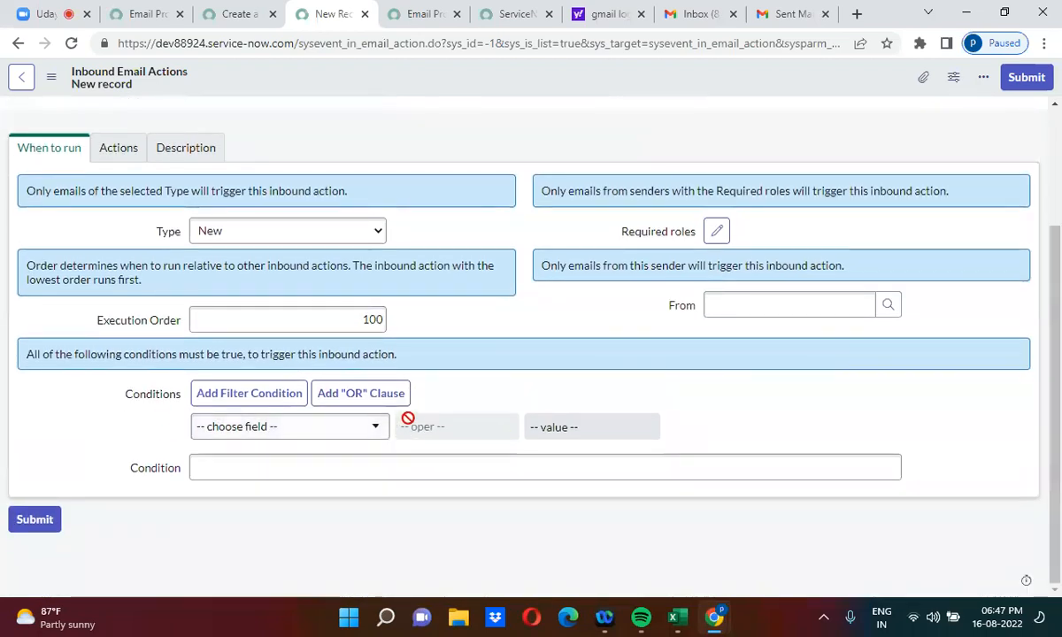
left_click(488, 455)
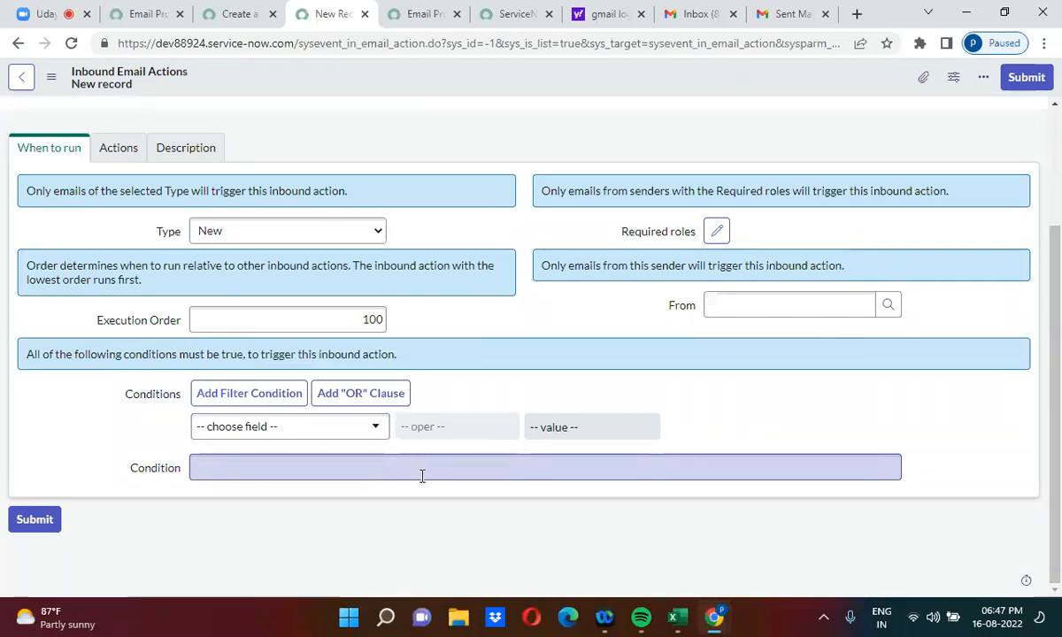
left_click(273, 436)
type("subj")
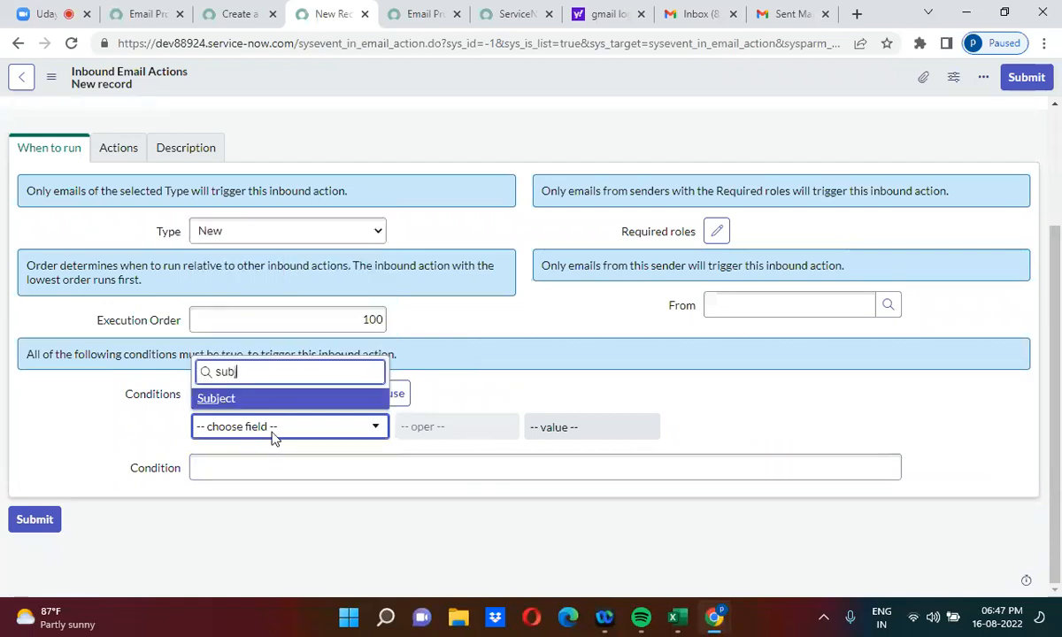
left_click(259, 399)
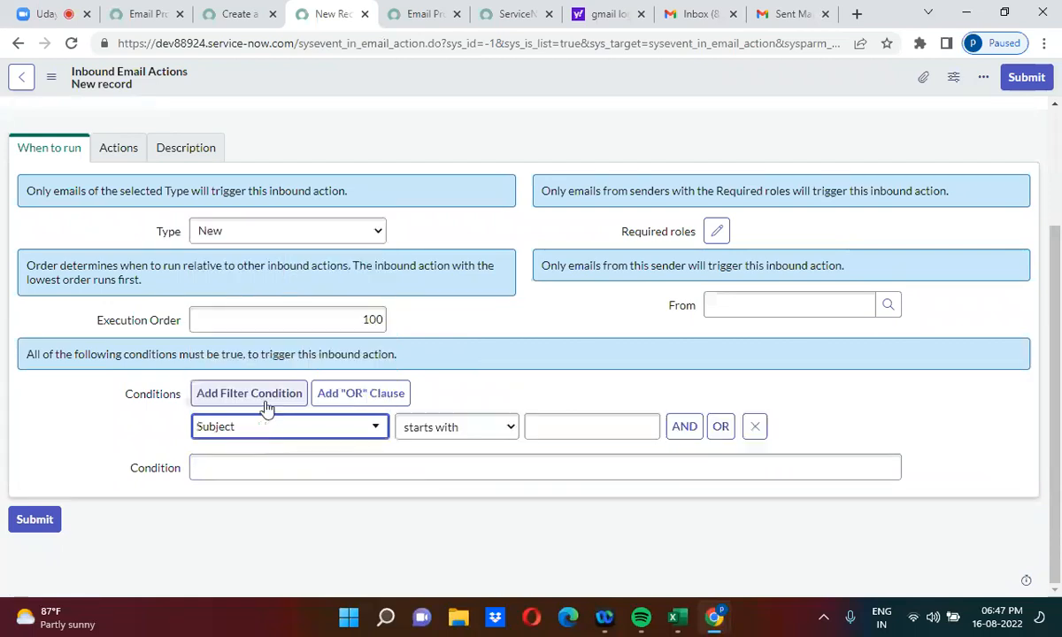
Step: Set the Subject condition to contains 'Create a problem'
left_click(421, 434)
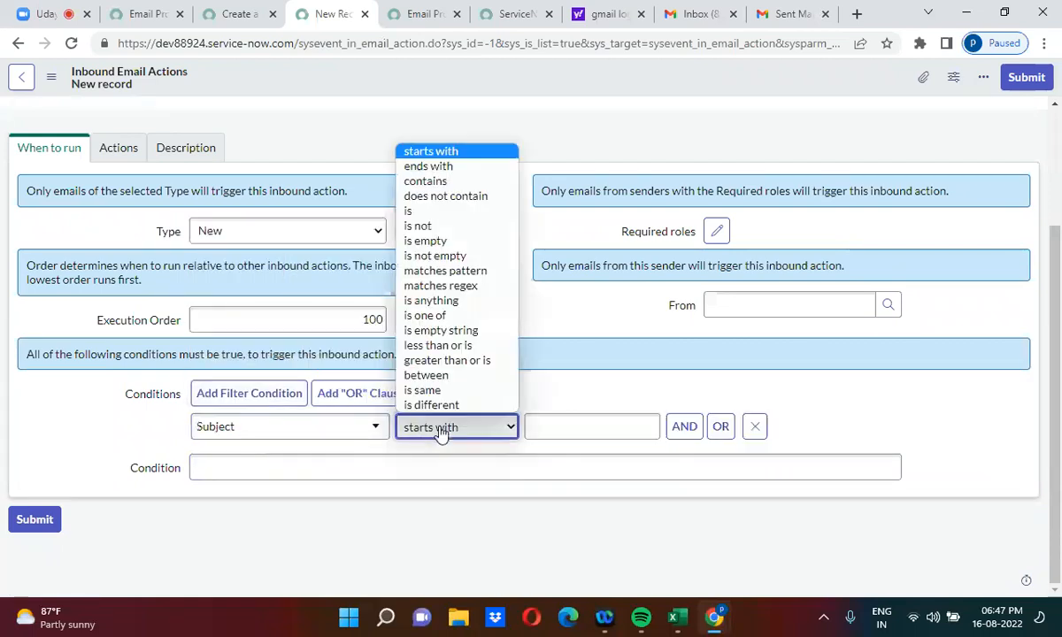
left_click(437, 180)
left_click(534, 417)
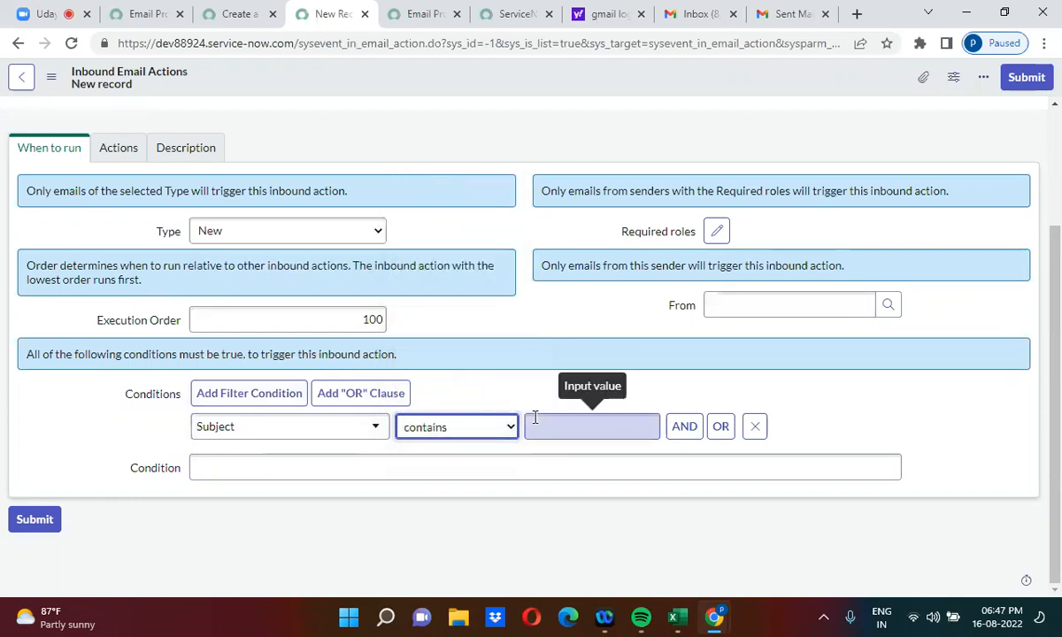
left_click(566, 426)
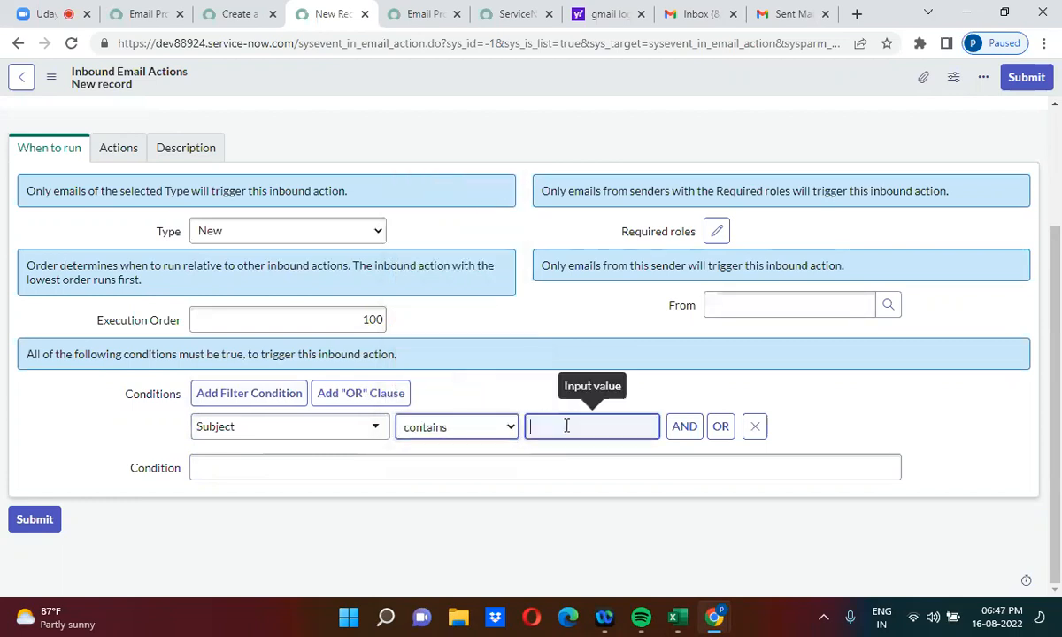
type("CreaTE")
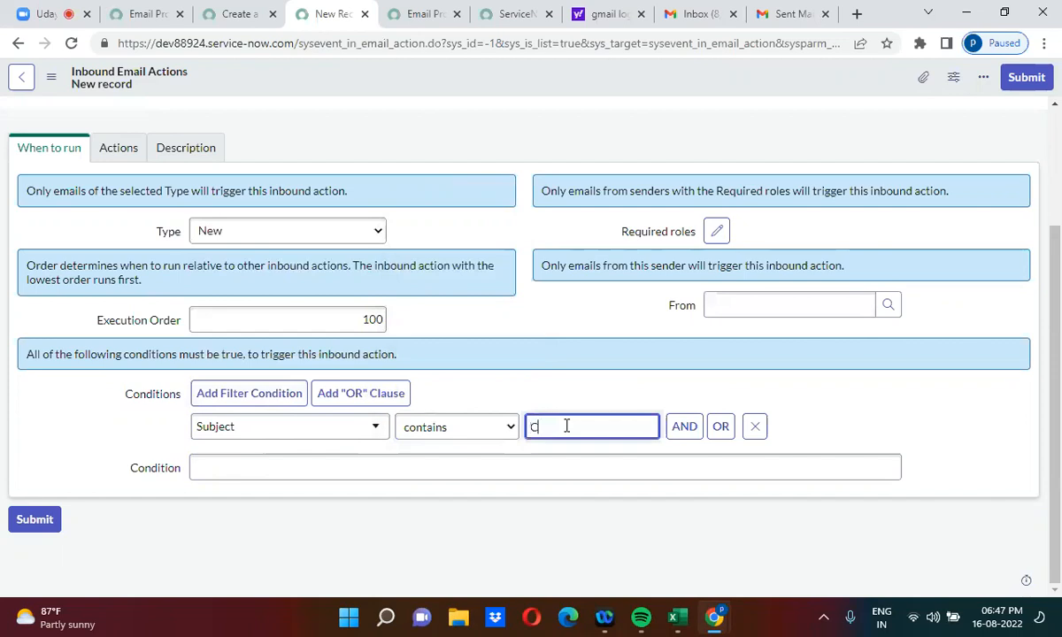
key("BackSpace")
key("BackSpace")
key("BackSpace")
type("ate a problem")
left_click(622, 373)
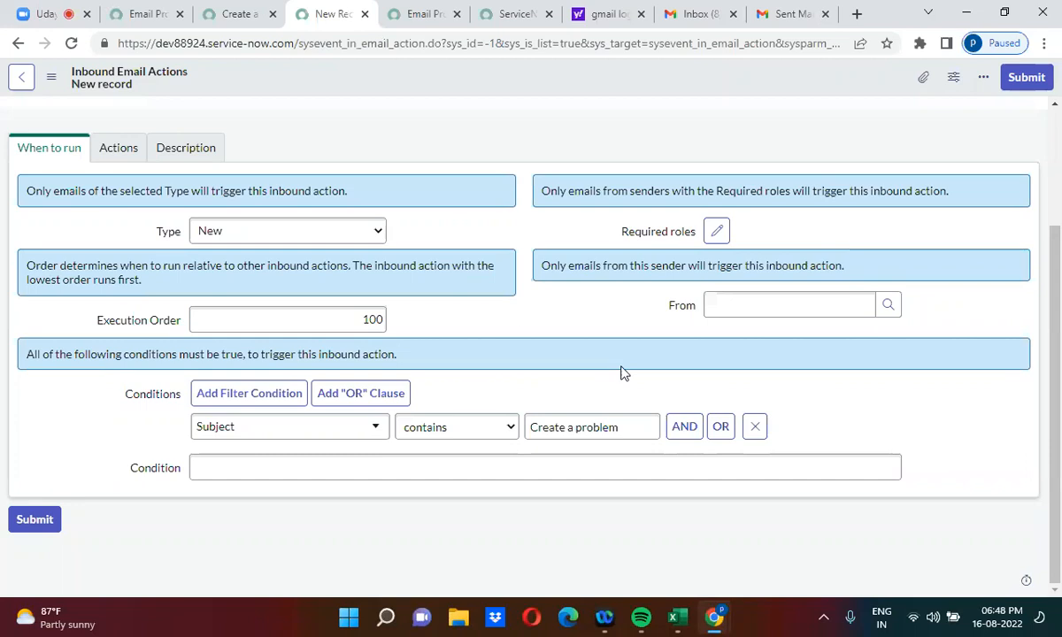
Step: Delete the '// Implement email action here' comment from the Actions script, then return to the received email
left_click(119, 149)
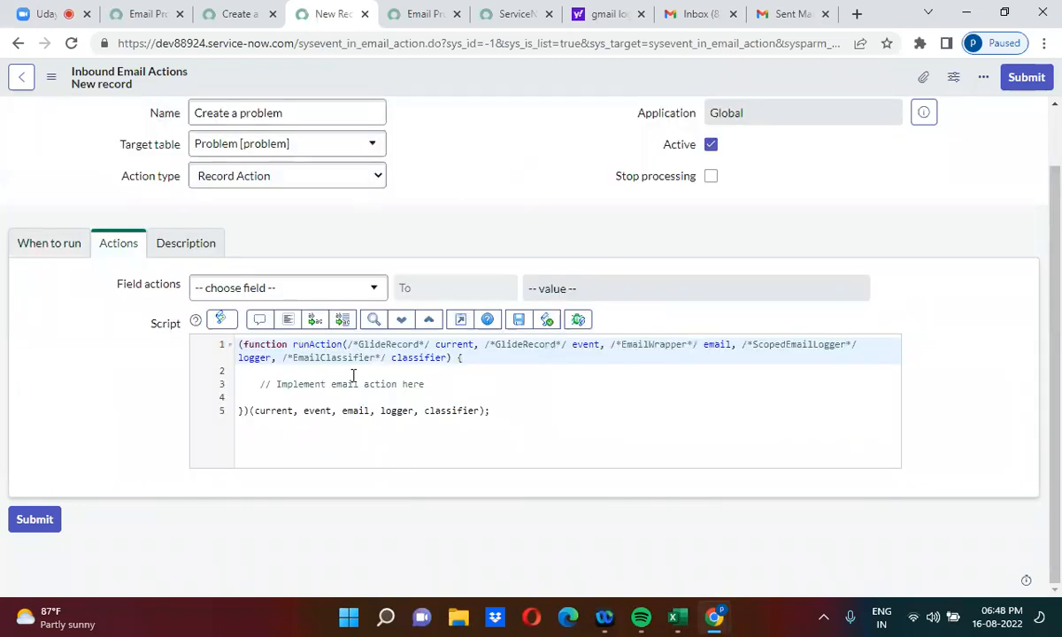
left_click(261, 385)
left_click_drag(261, 384, 421, 384)
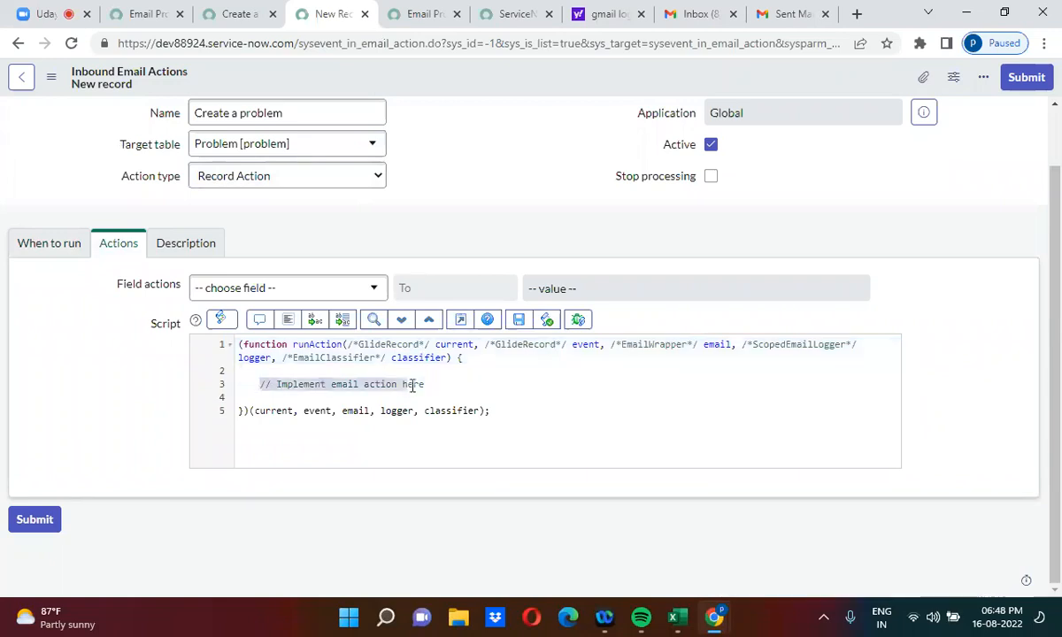
key("BackSpace")
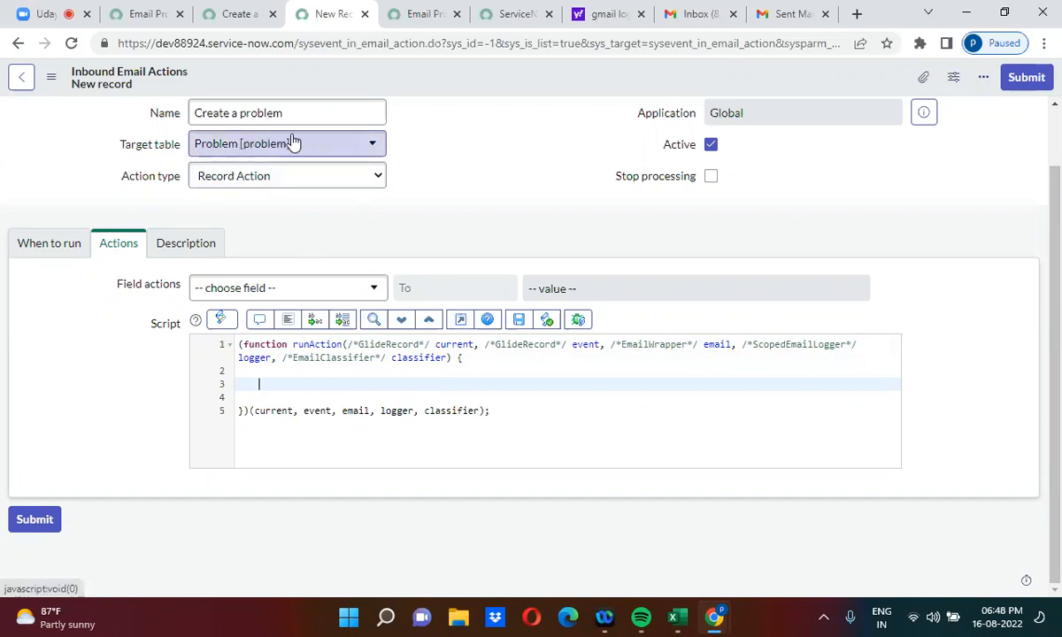
double_click(710, 345)
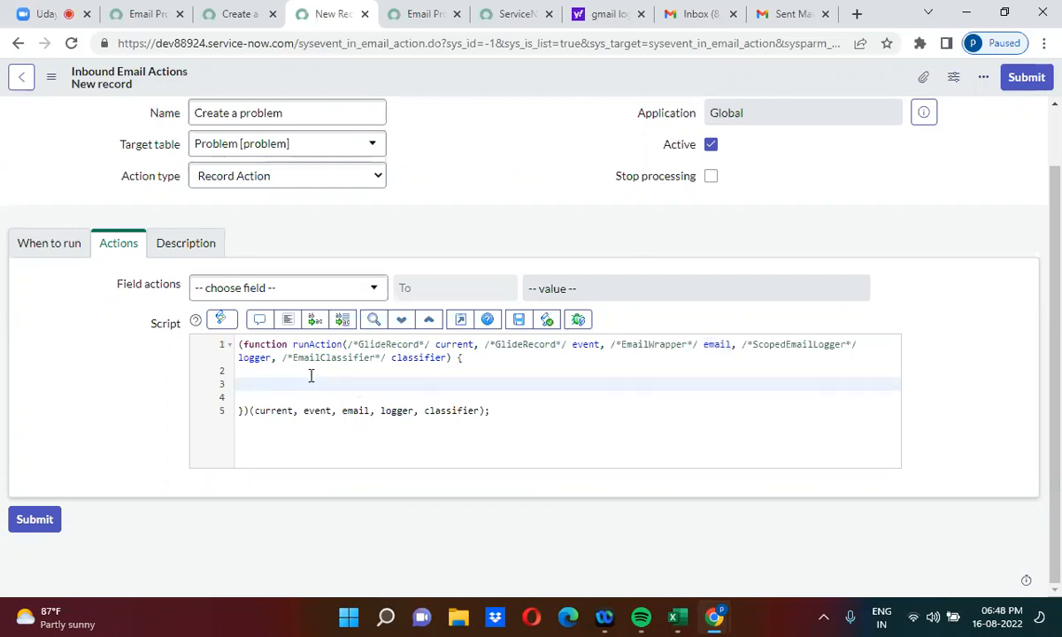
left_click(239, 11)
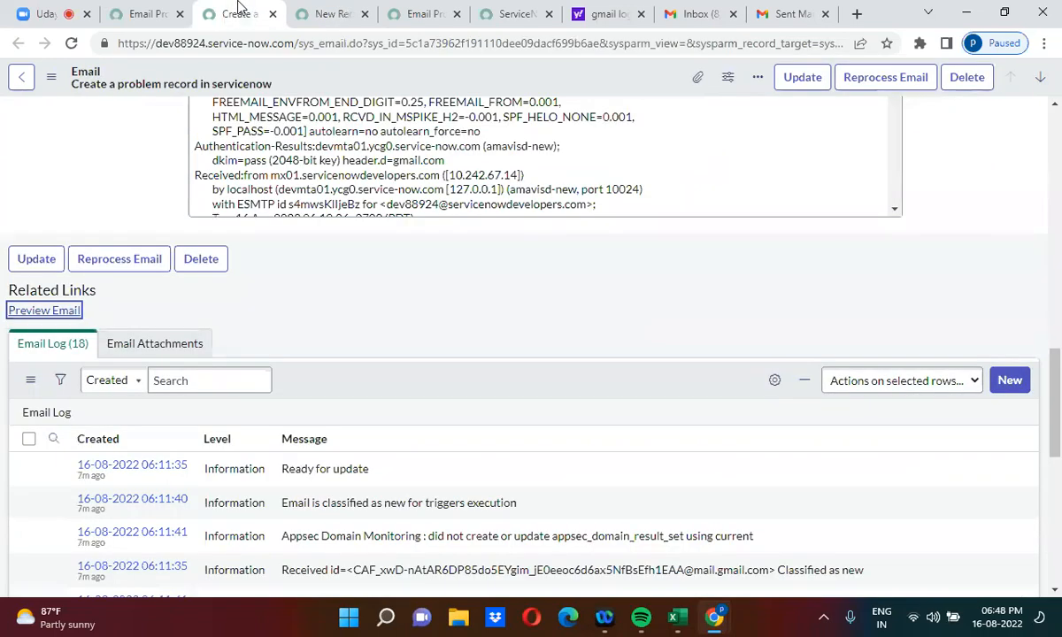
Step: Filter the navigator for 'problem' and open Problem > Create New in a new tab
left_click(152, 12)
left_click(107, 119)
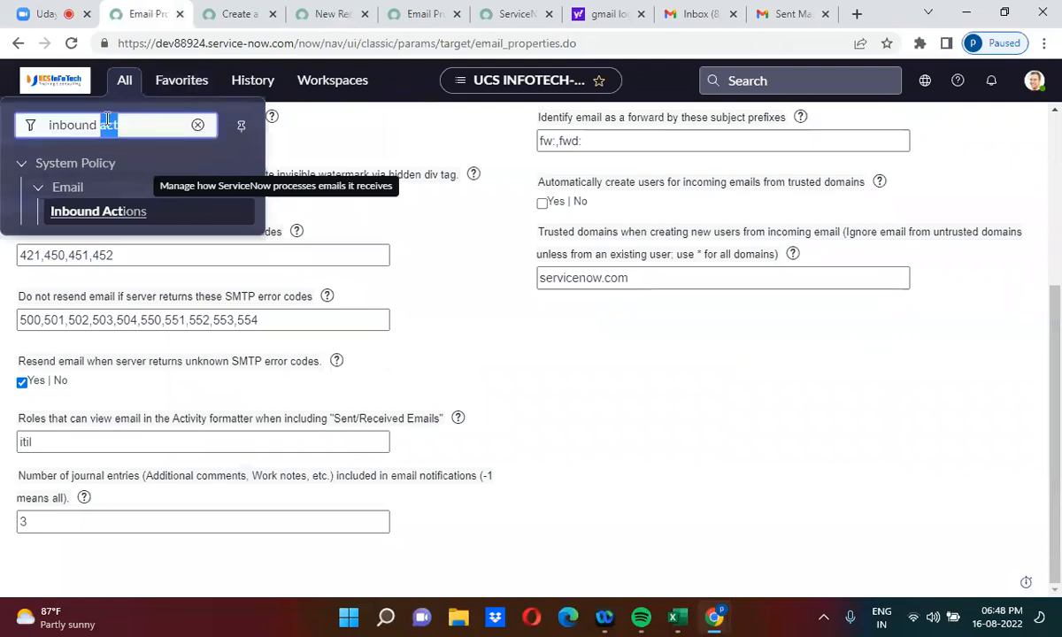
type("pr")
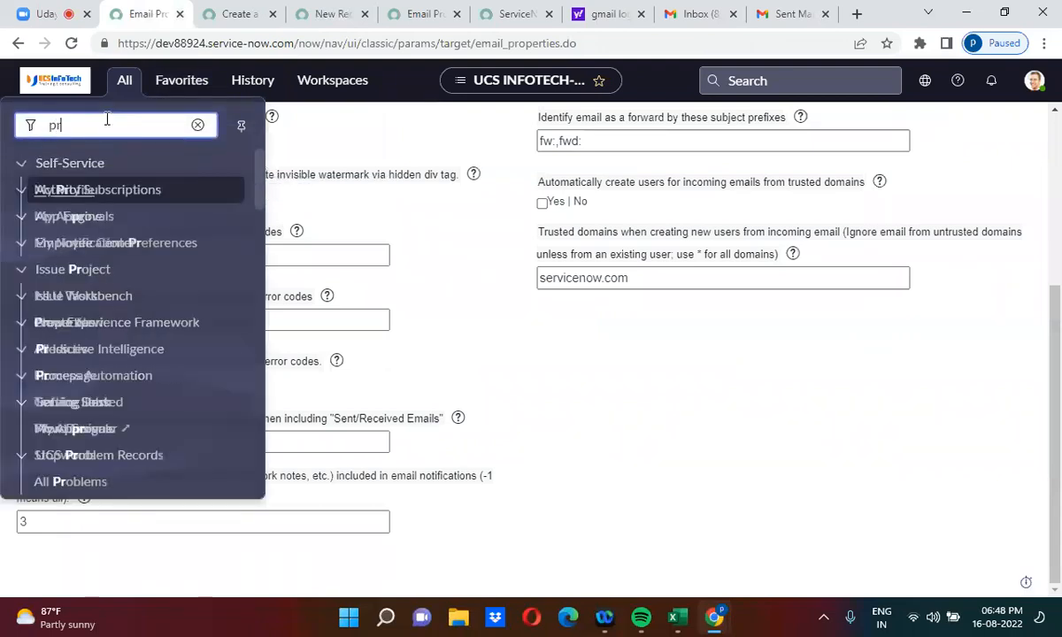
type("oblem")
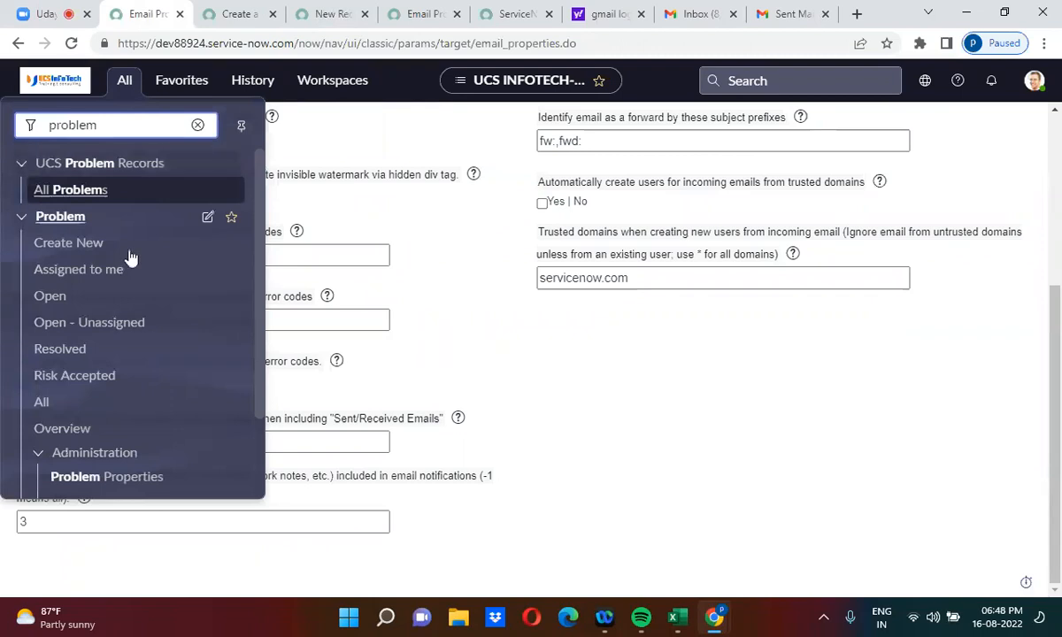
right_click(78, 254)
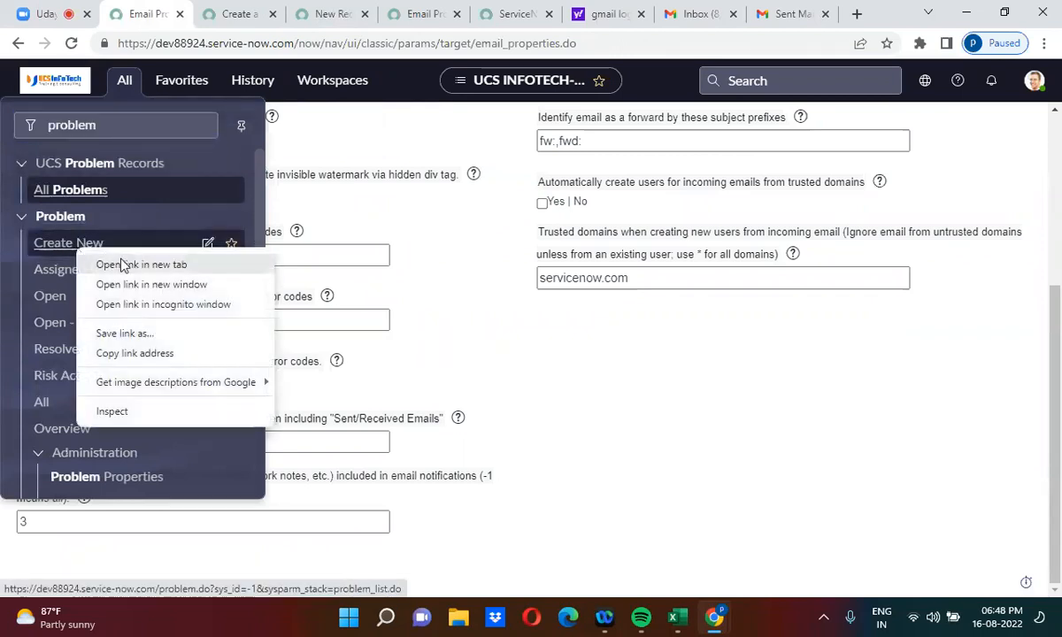
left_click(121, 262)
Step: Inspect the blank Problem form's Problem statement field, then go back to the inbound action
left_click(377, 10)
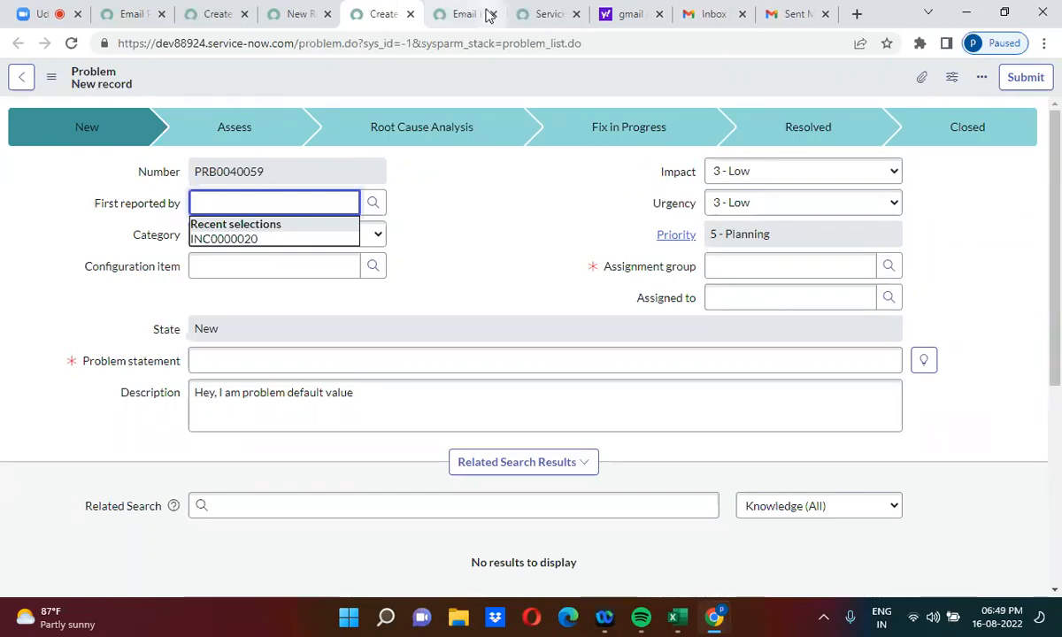
left_click(418, 247)
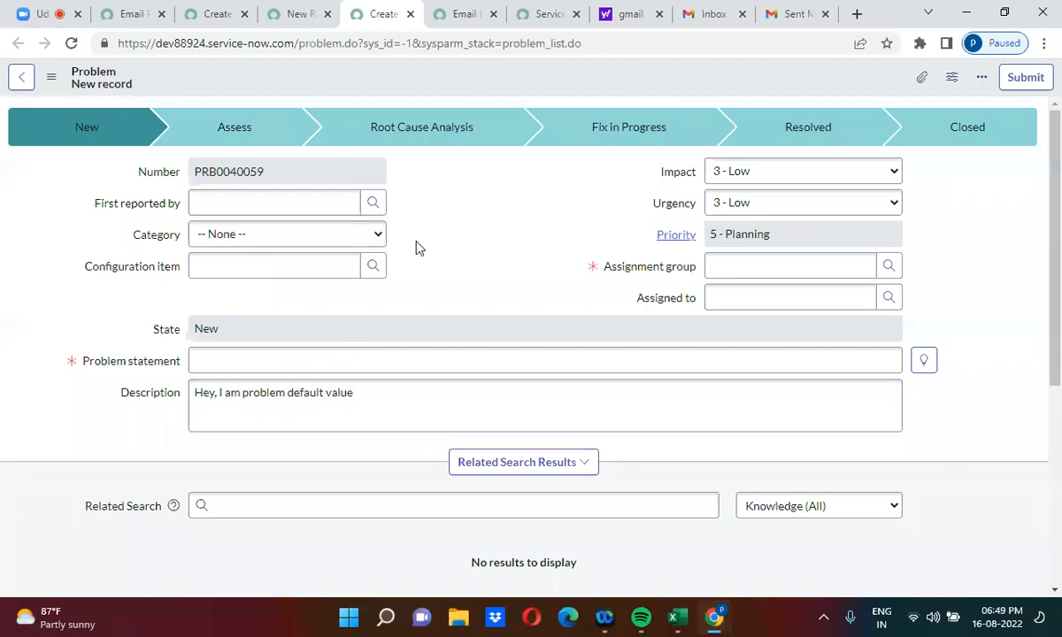
left_click(208, 361)
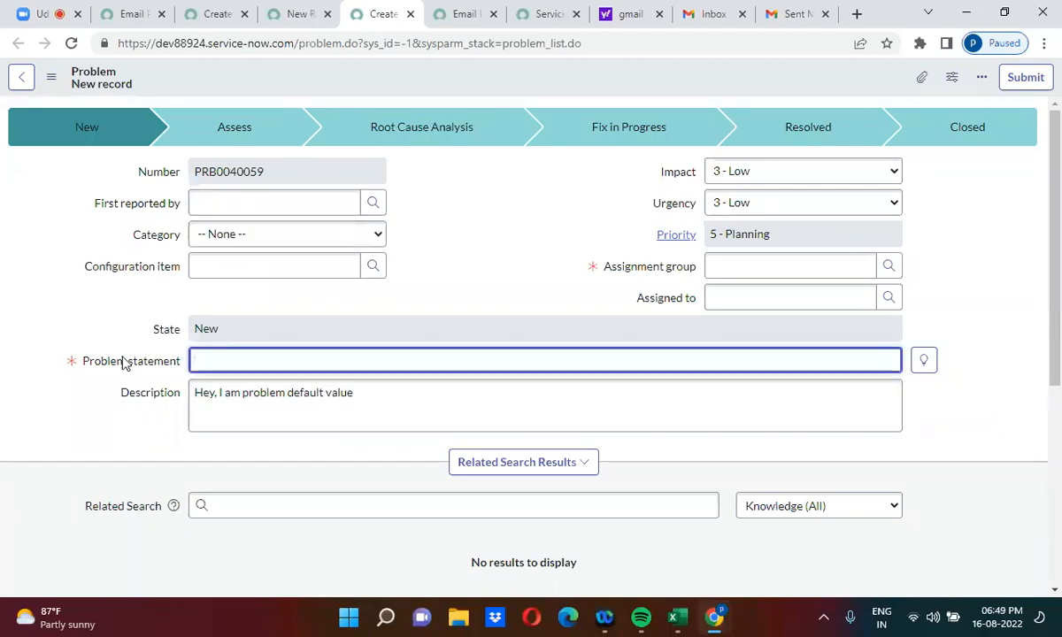
left_click(395, 293)
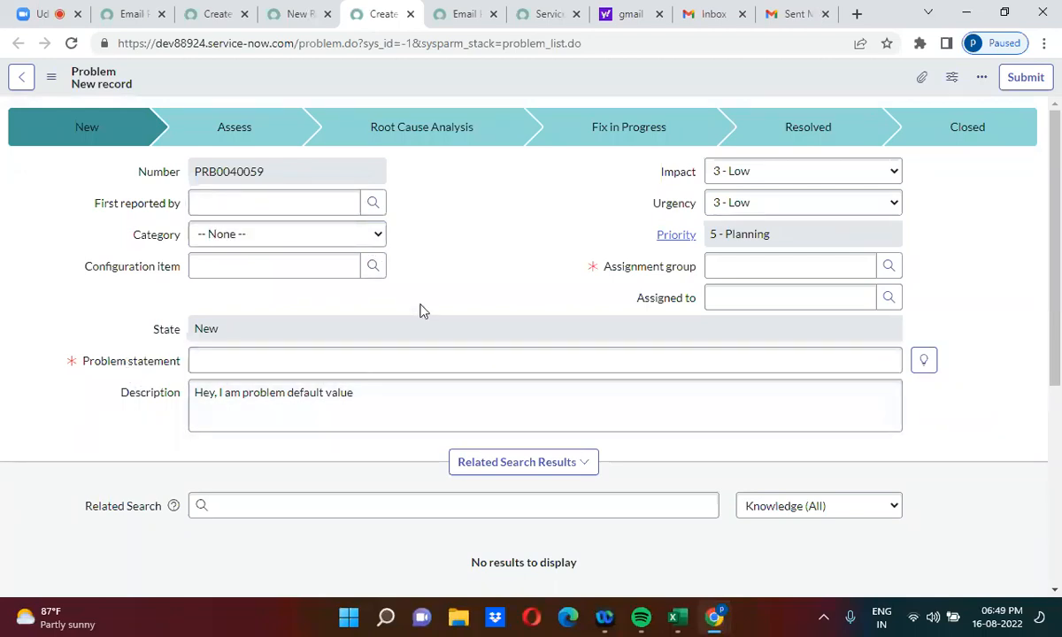
left_click(299, 14)
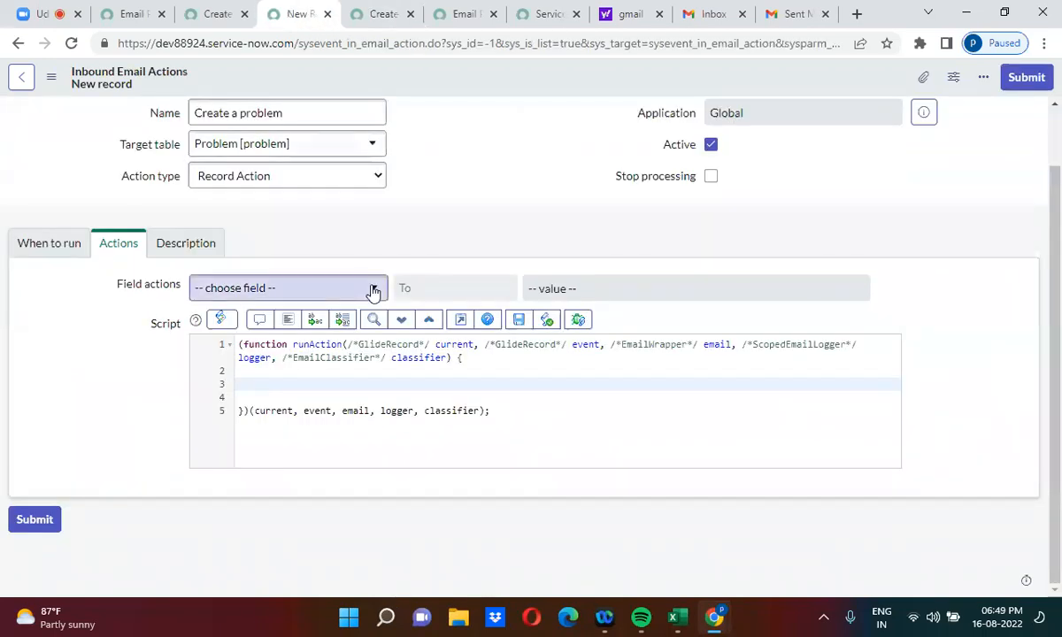
Step: Add the script line current.short_description = email.subject;
double_click(458, 346)
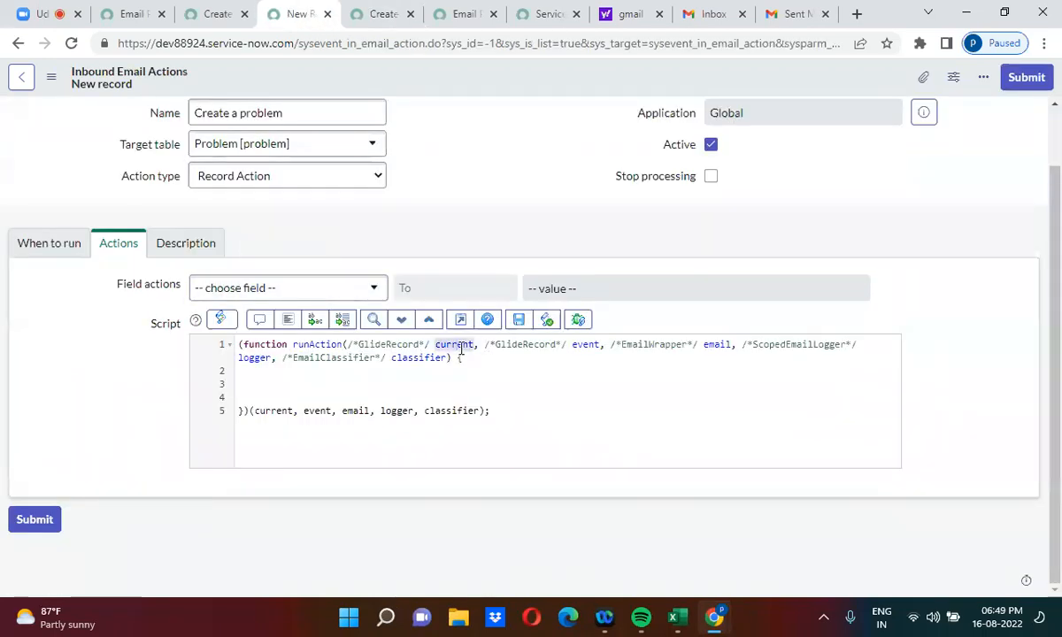
left_click(349, 383)
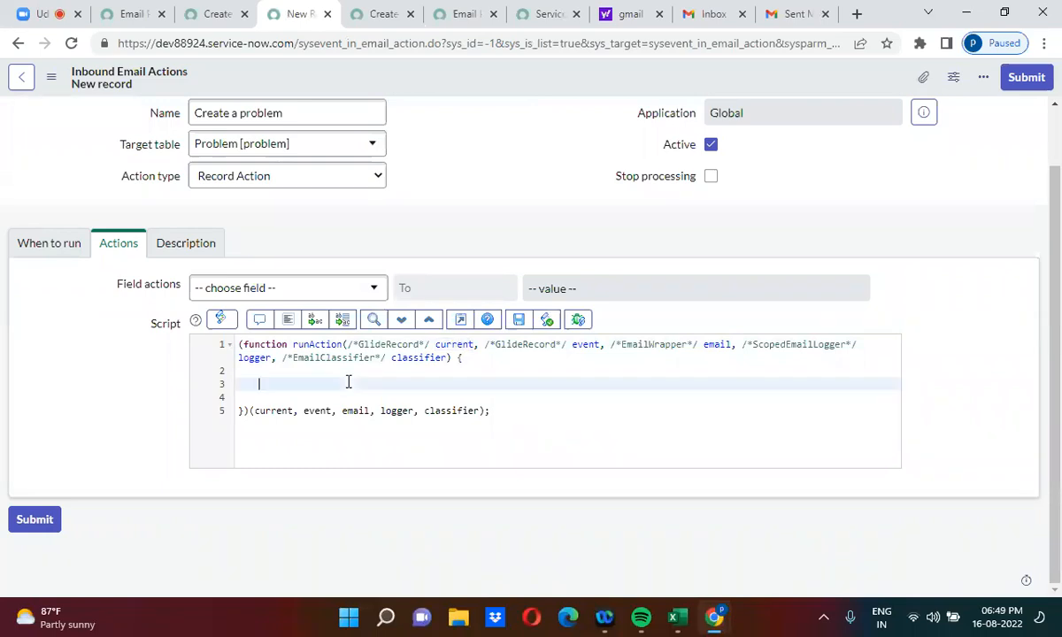
type("current.short_description = e")
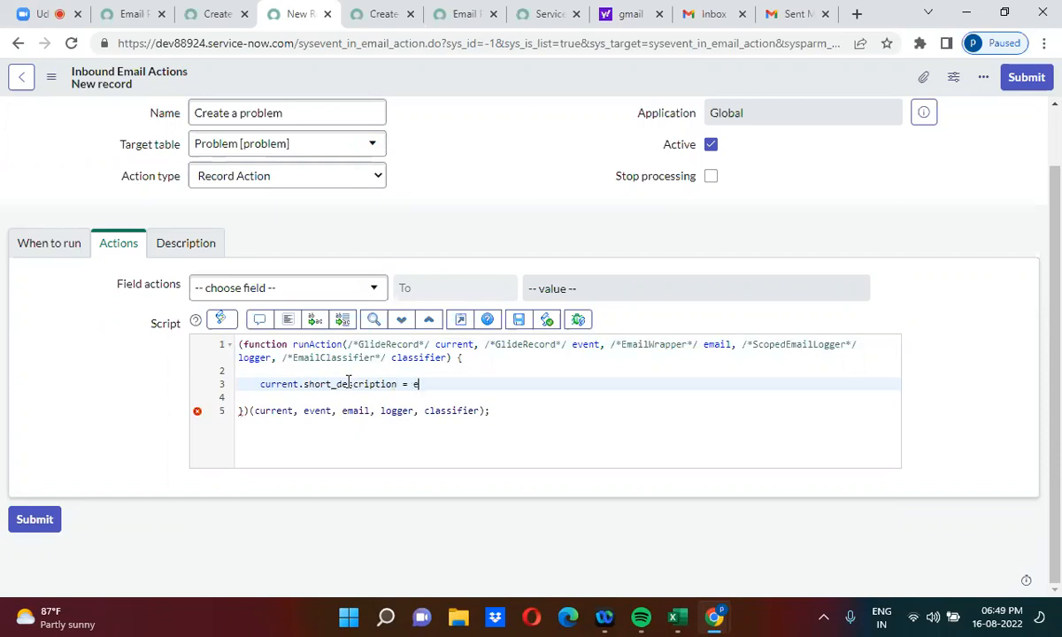
type("mail.subject;")
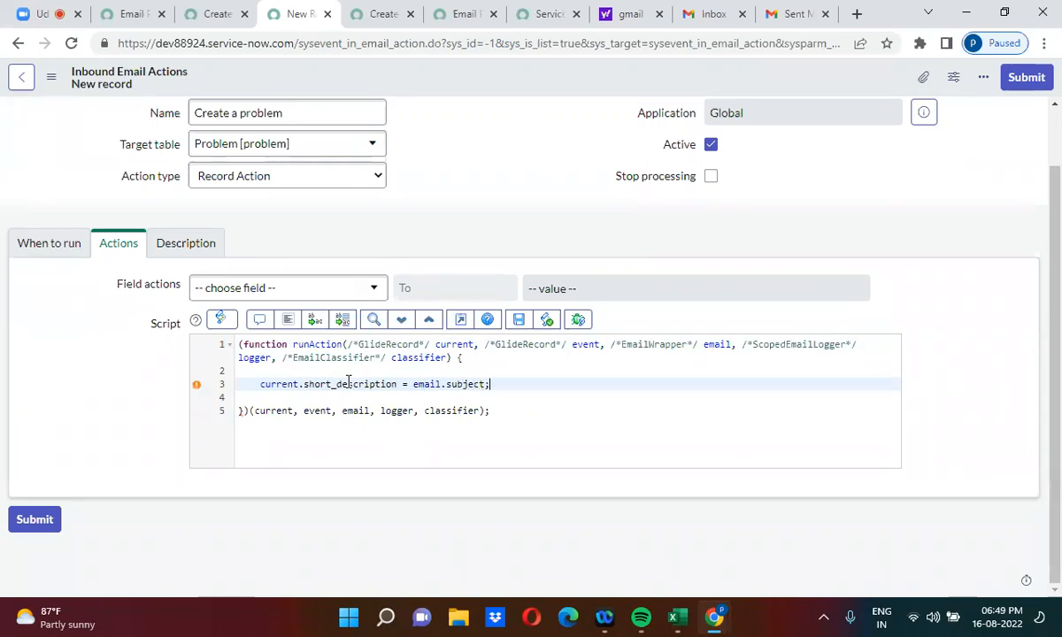
key("Return")
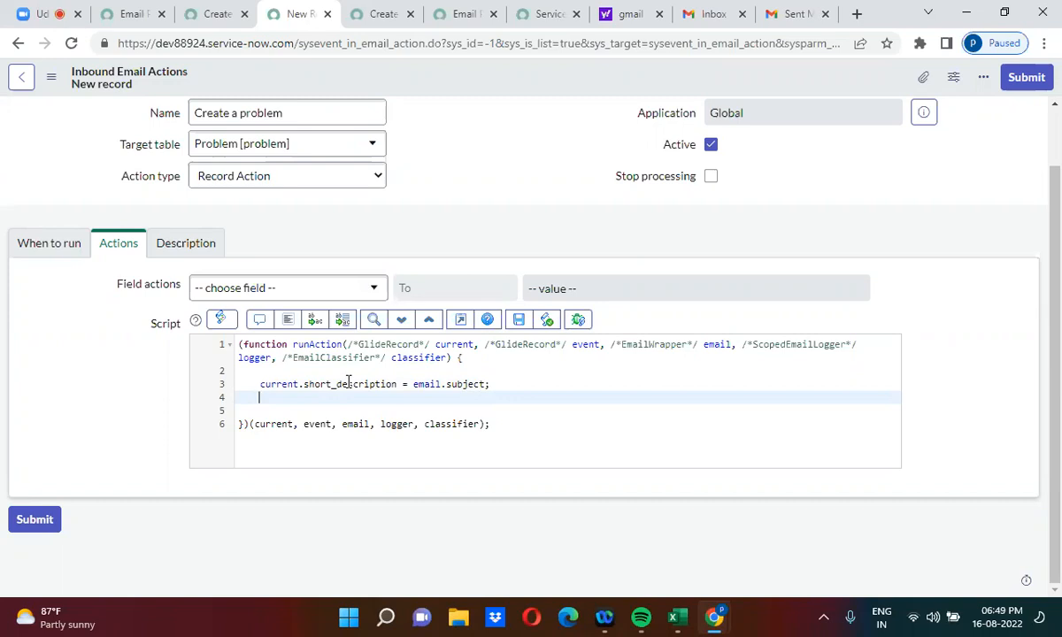
Step: Duplicate that line and change it to set description from email.body_text
left_click_drag(258, 387, 486, 379)
key("ctrl+c")
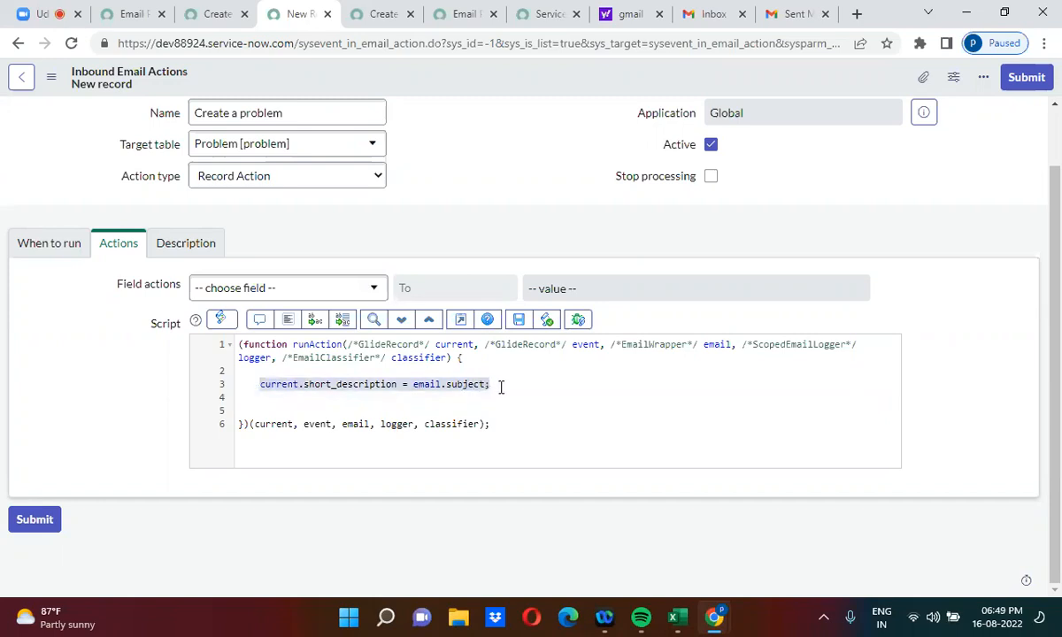
left_click(501, 387)
left_click(501, 386)
key("Return")
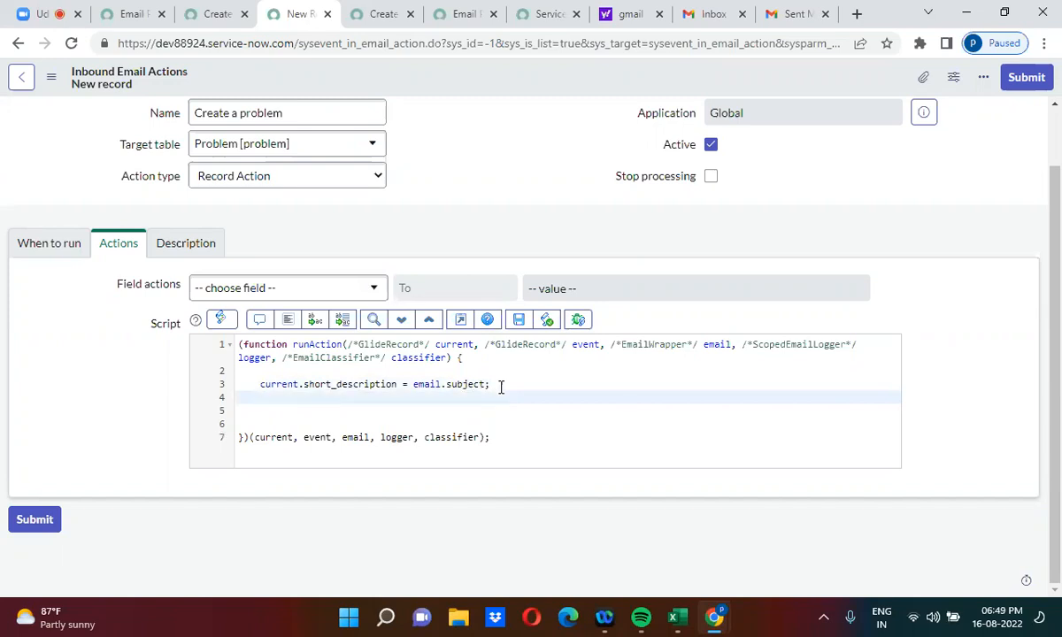
key("ctrl+v")
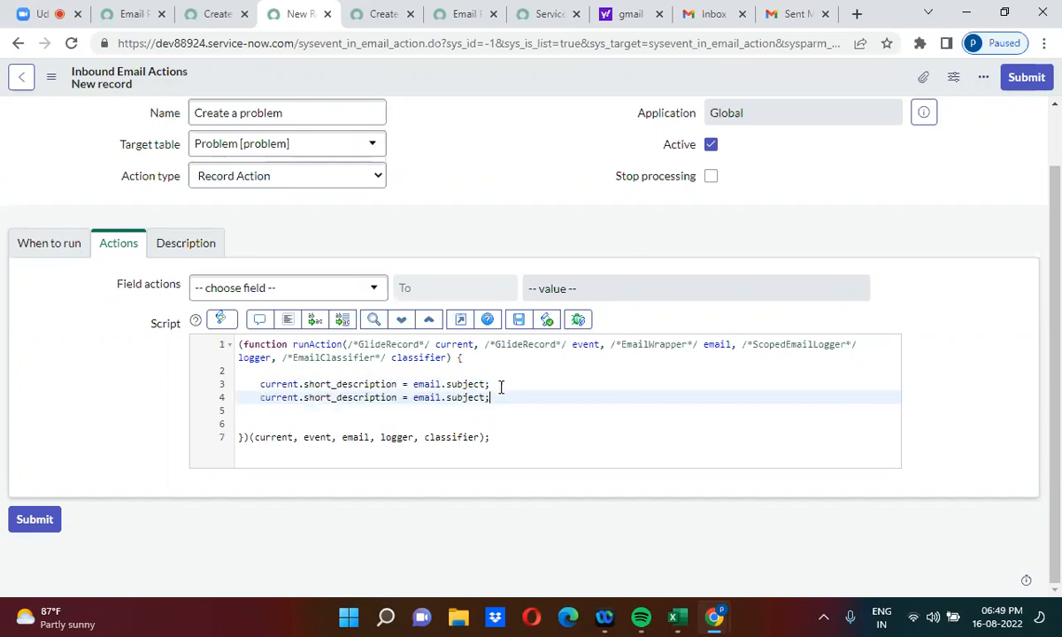
left_click(337, 398)
key("BackSpace")
key("BackSpace")
key("BackSpace")
key("BackSpace")
key("BackSpace")
key("BackSpace")
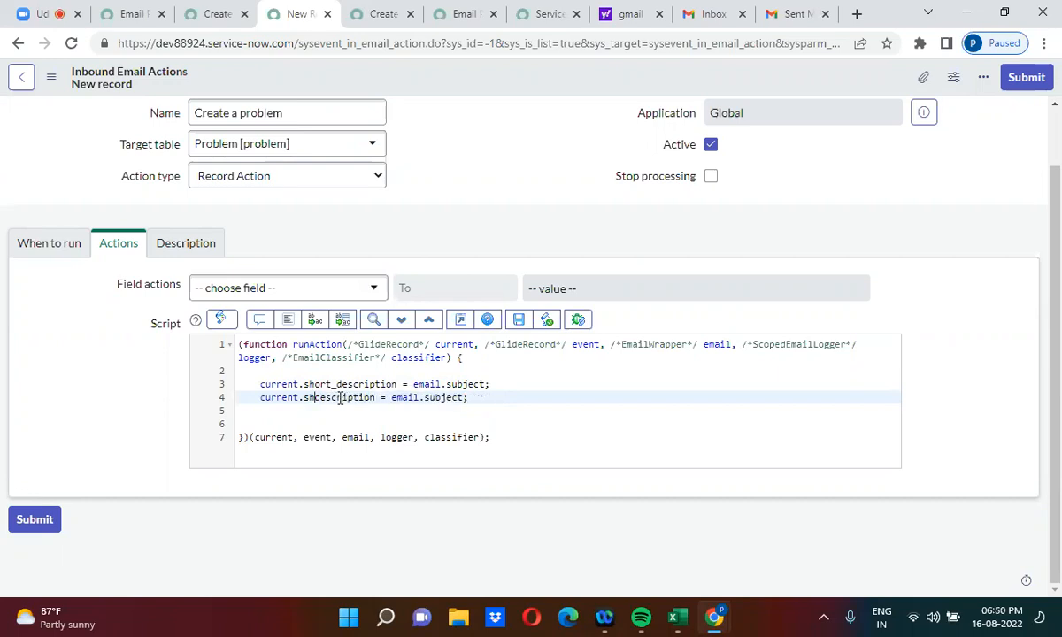
double_click(431, 398)
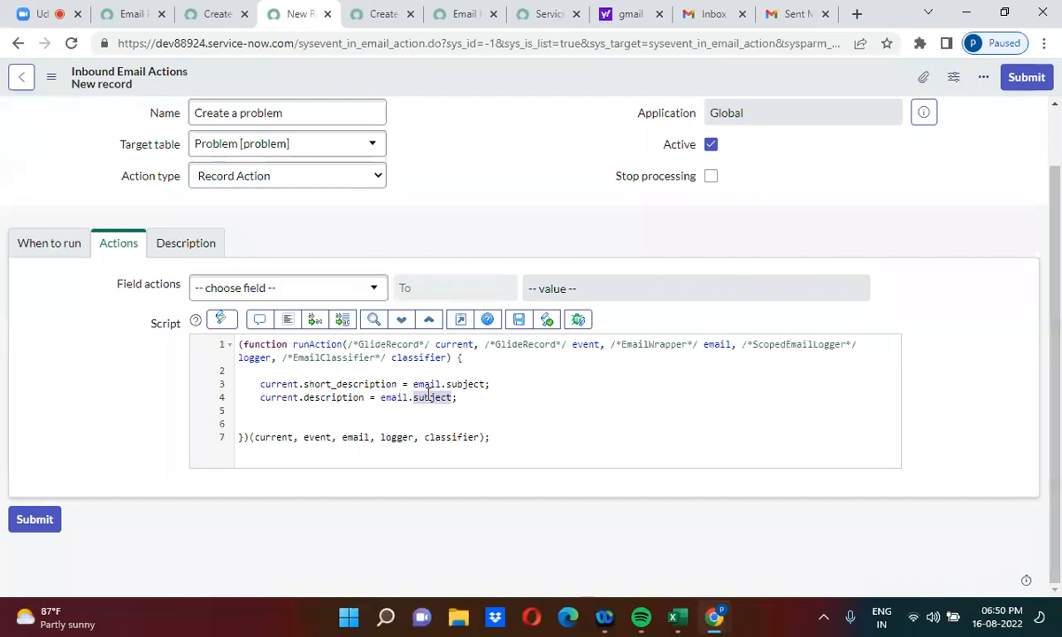
type("body_")
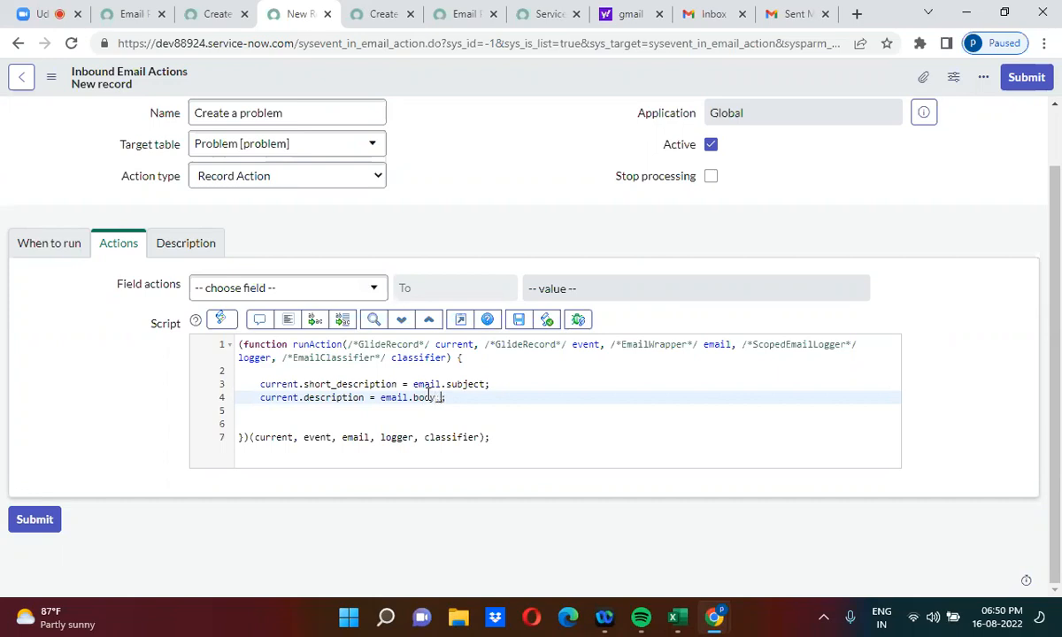
type(" text")
Step: Add current.insert(); on the next script line
left_click(479, 405)
type("cu")
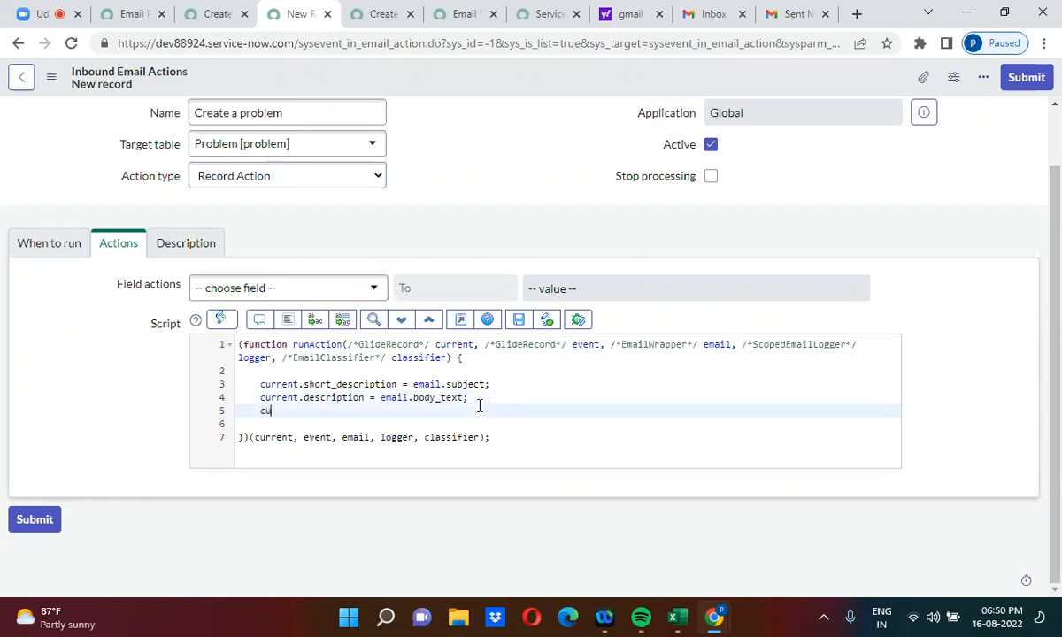
type("rrent.insert();")
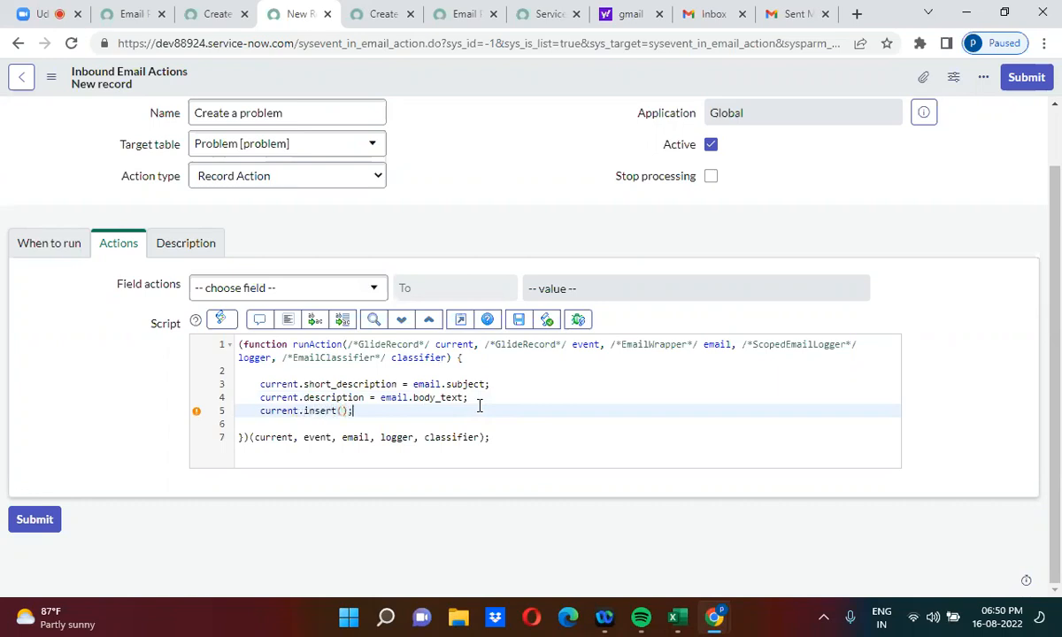
right_click(486, 83)
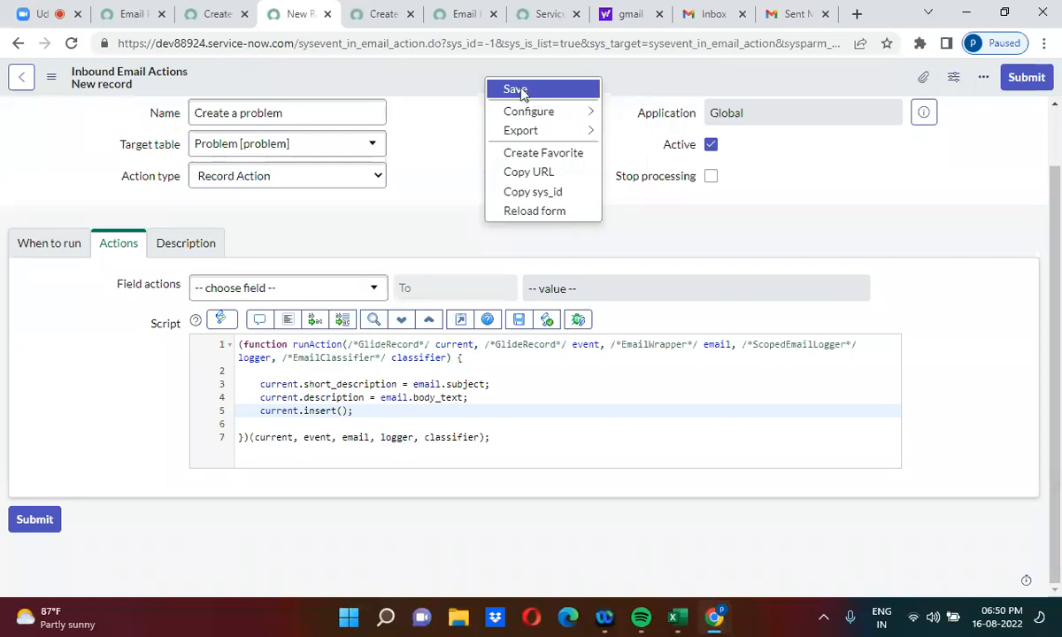
Step: Save the action, change its Execution Order from 100 to 5, and save again
left_click(517, 90)
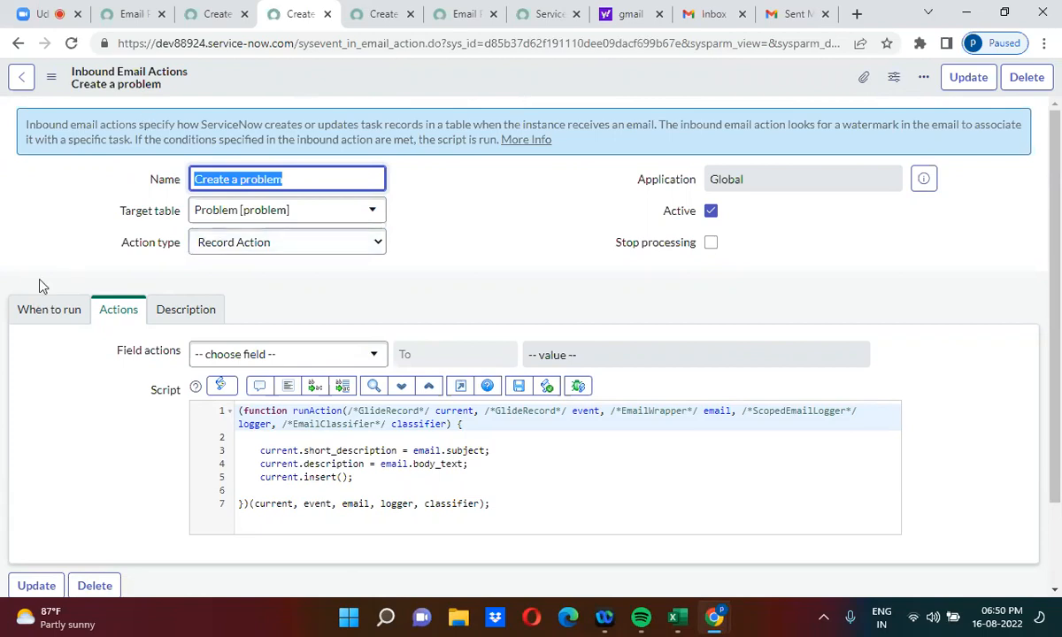
left_click(49, 326)
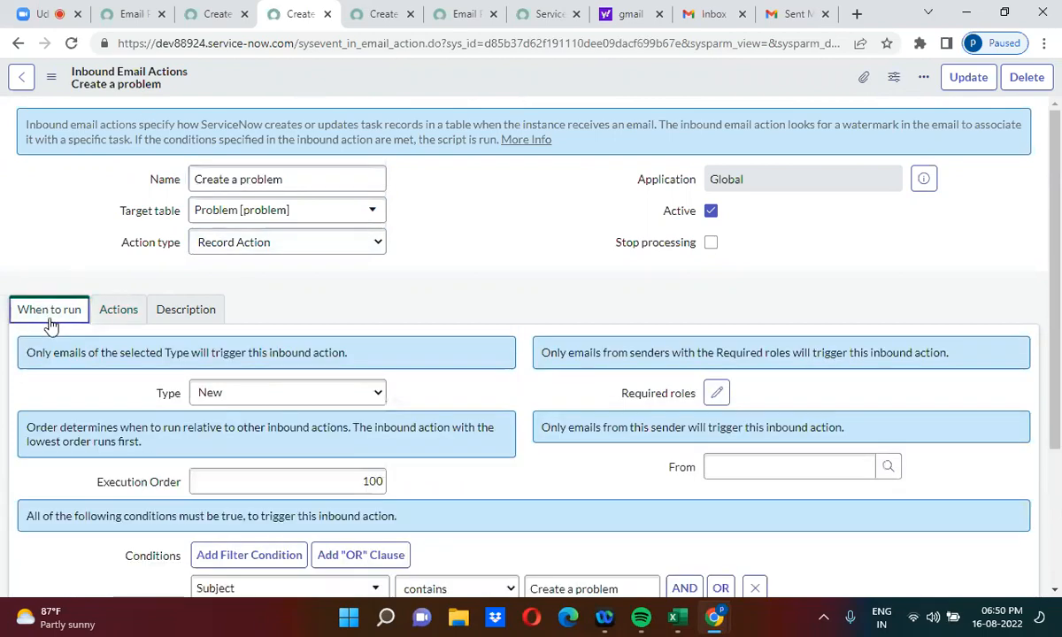
double_click(375, 484)
type("5")
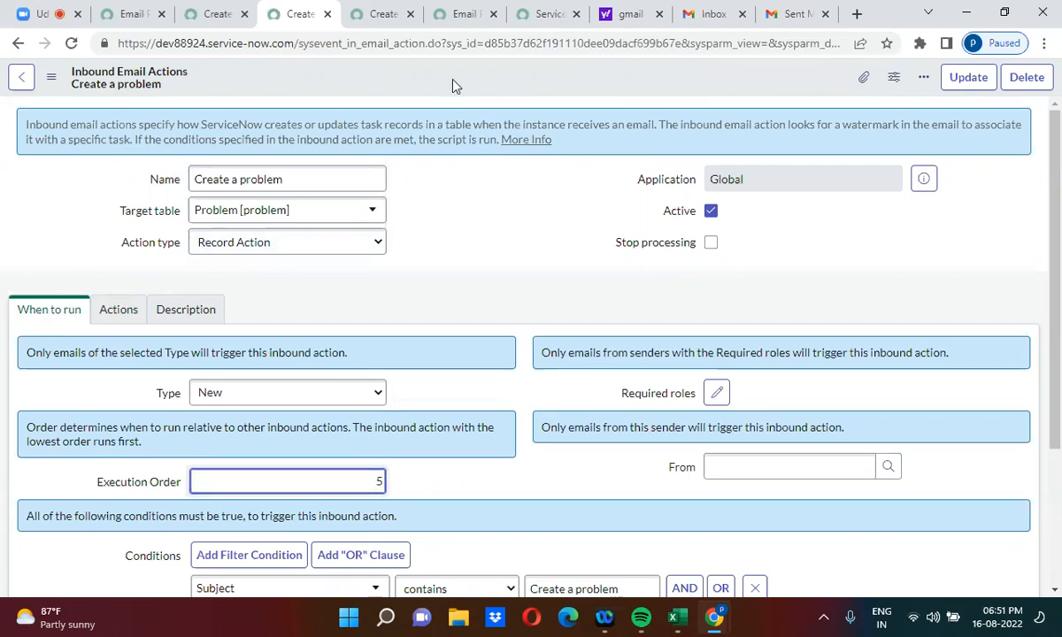
right_click(453, 80)
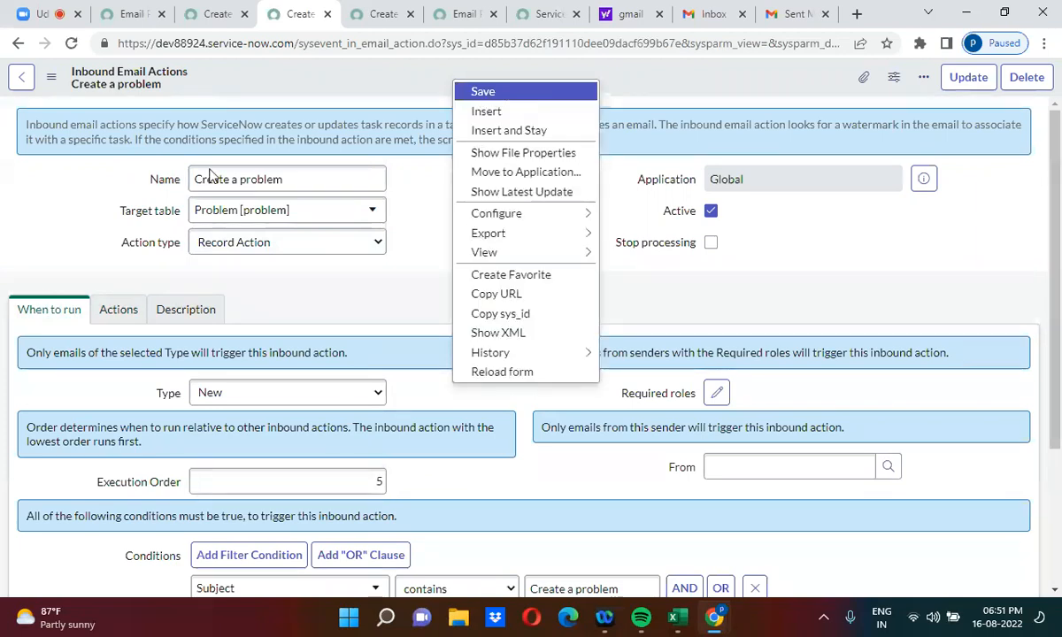
left_click(518, 92)
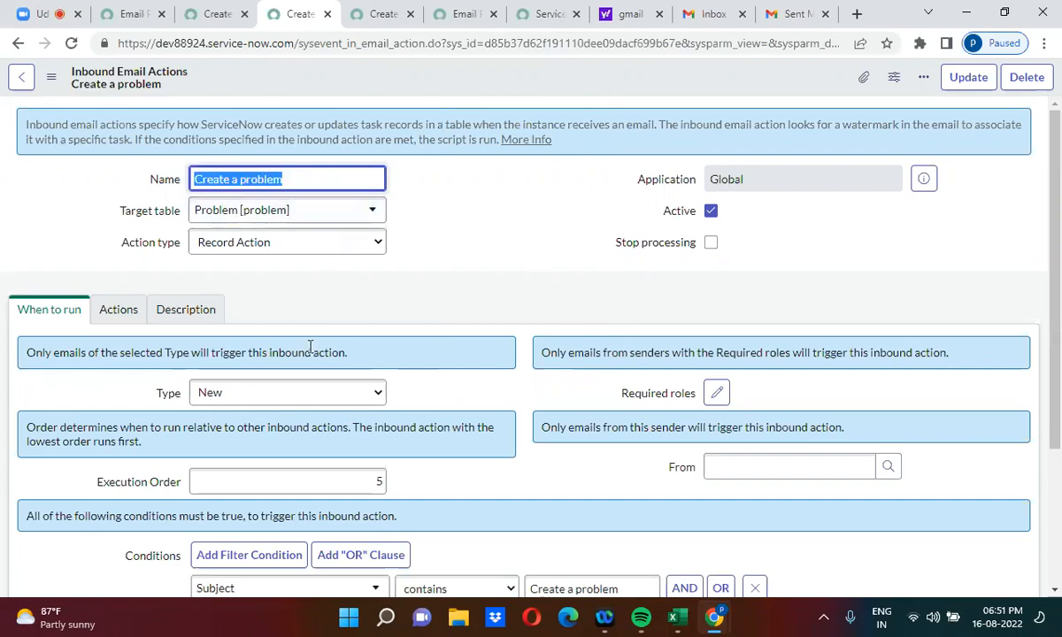
left_click(656, 75)
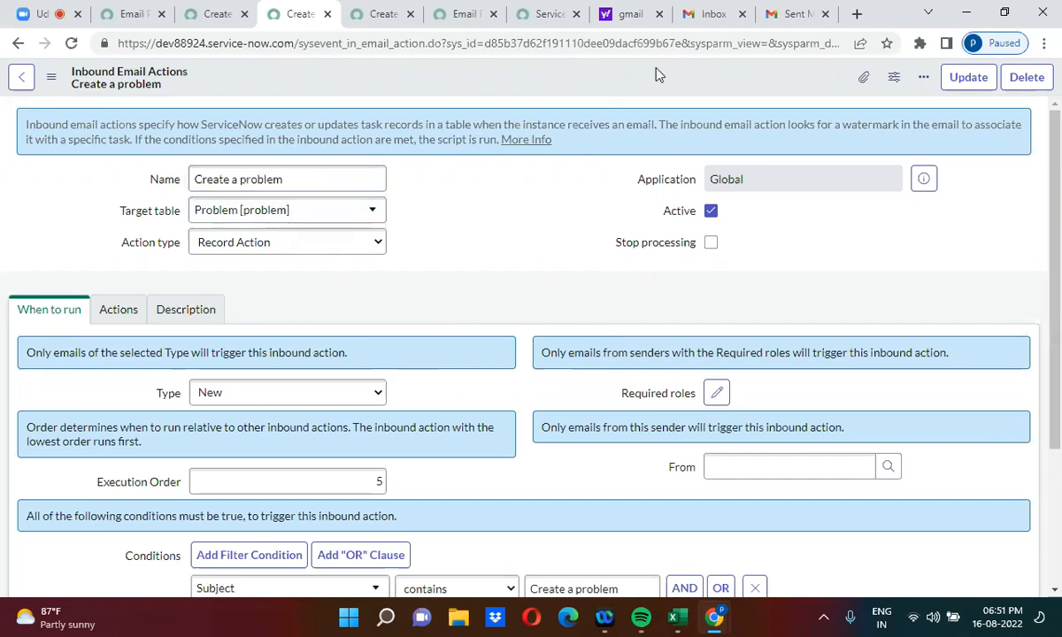
Step: Start a new Gmail message addressed to the ServiceNow instance
left_click(788, 13)
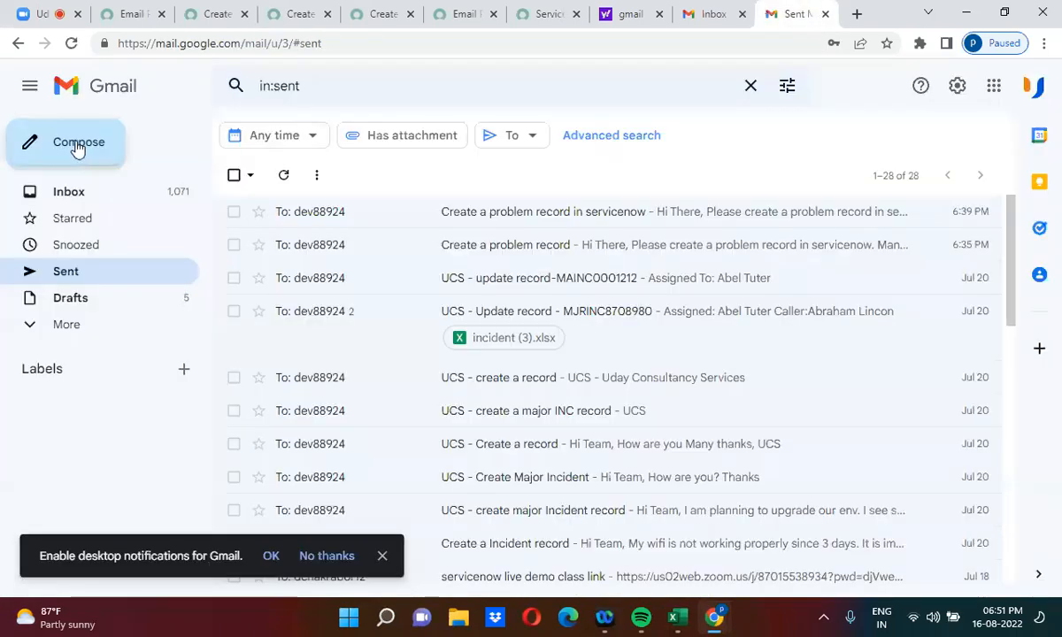
left_click(78, 143)
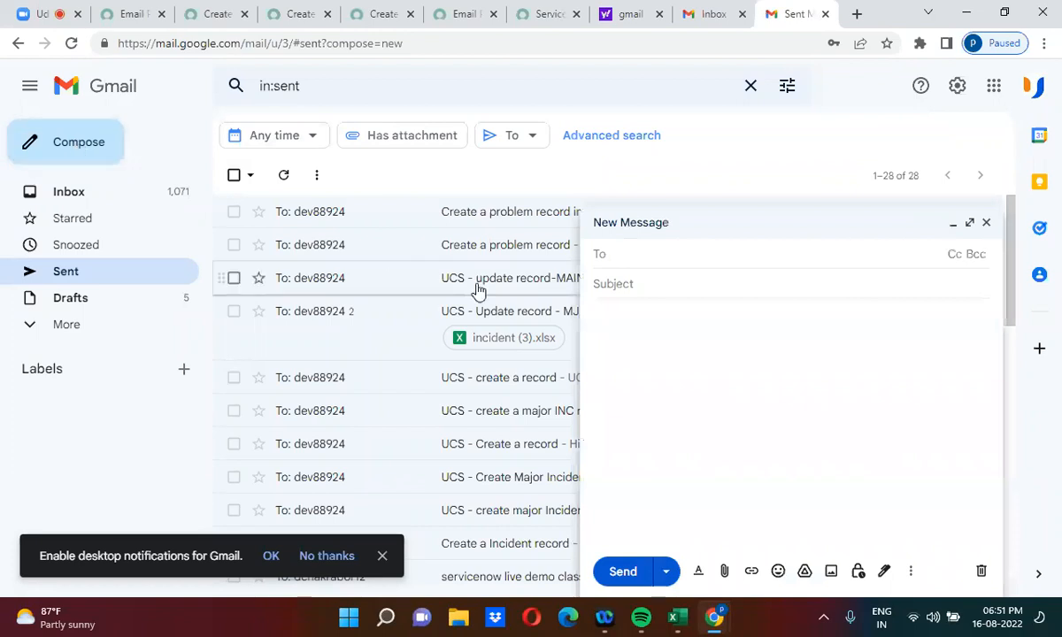
type("dev")
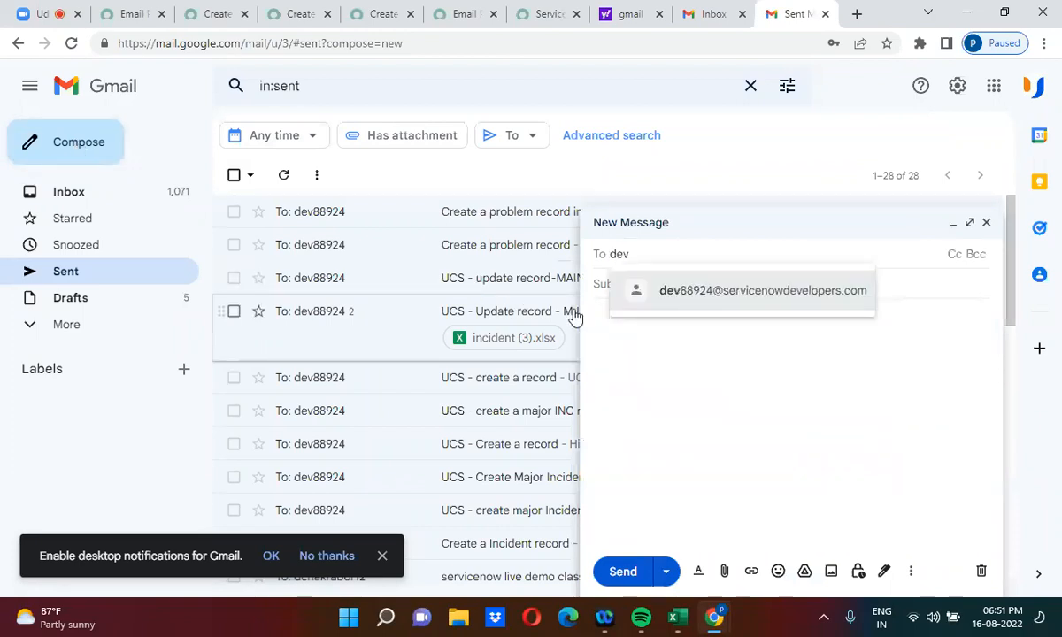
left_click(686, 301)
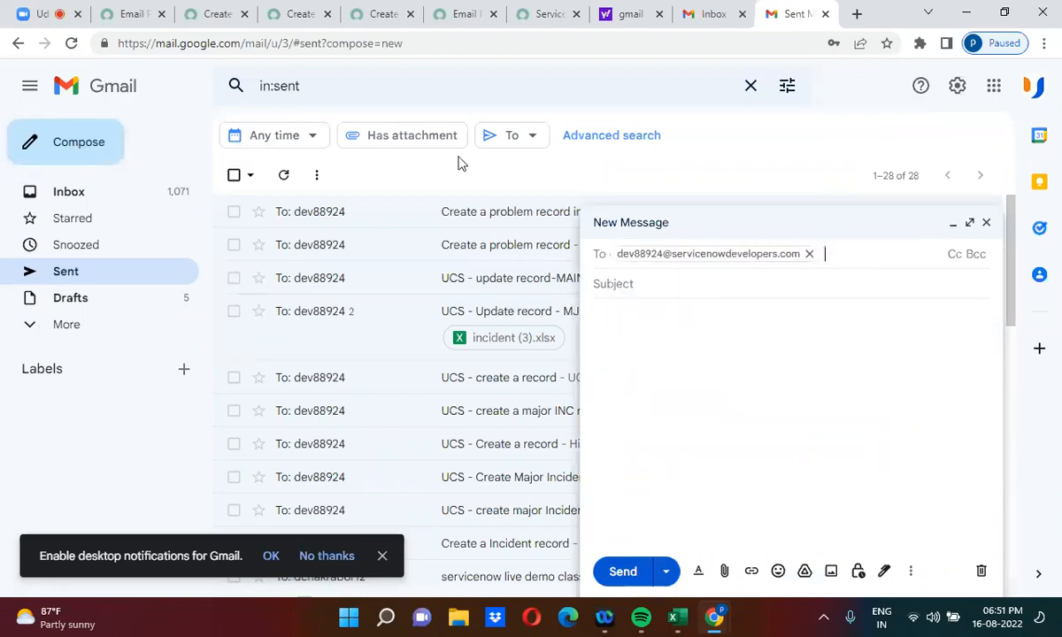
Step: Save the Create a problem inbound action once more
left_click(282, 10)
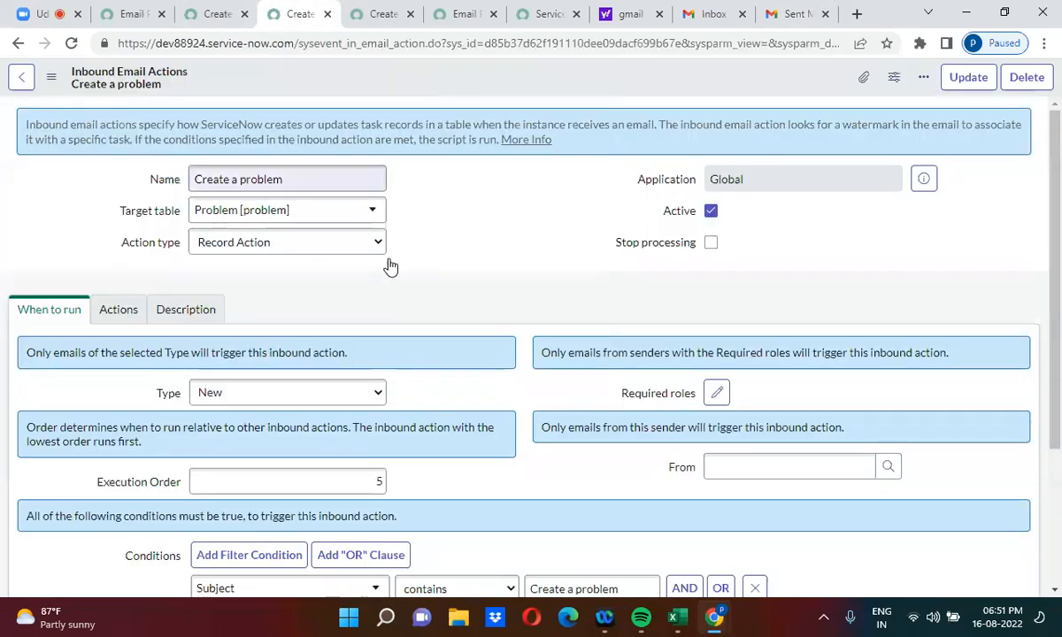
right_click(467, 73)
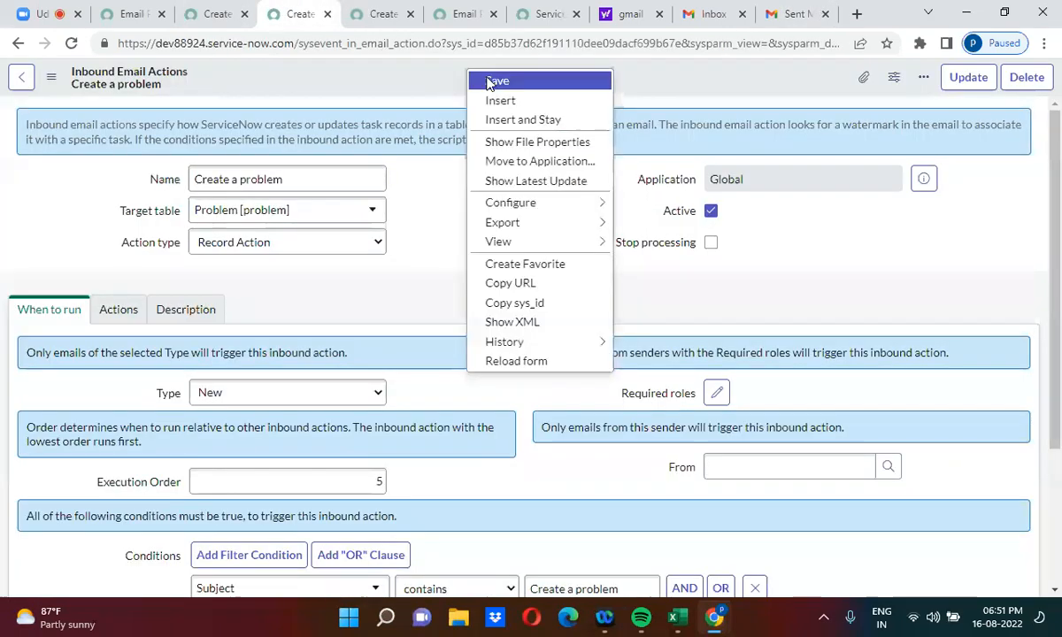
left_click(490, 81)
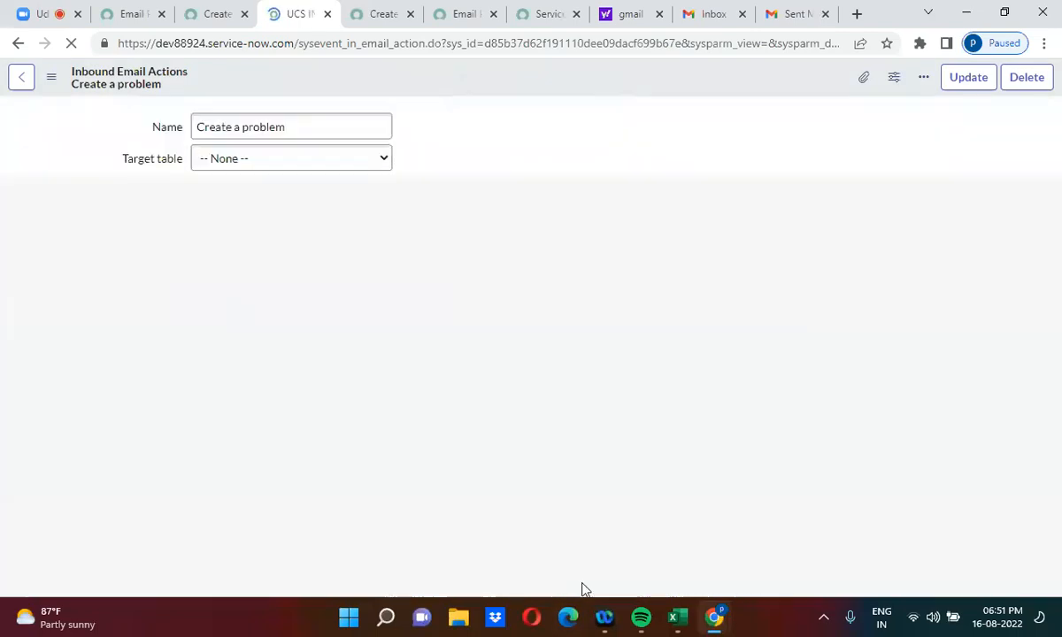
Step: Give the email the subject 'Create a problem'
left_click(783, 14)
left_click(654, 285)
type("Create")
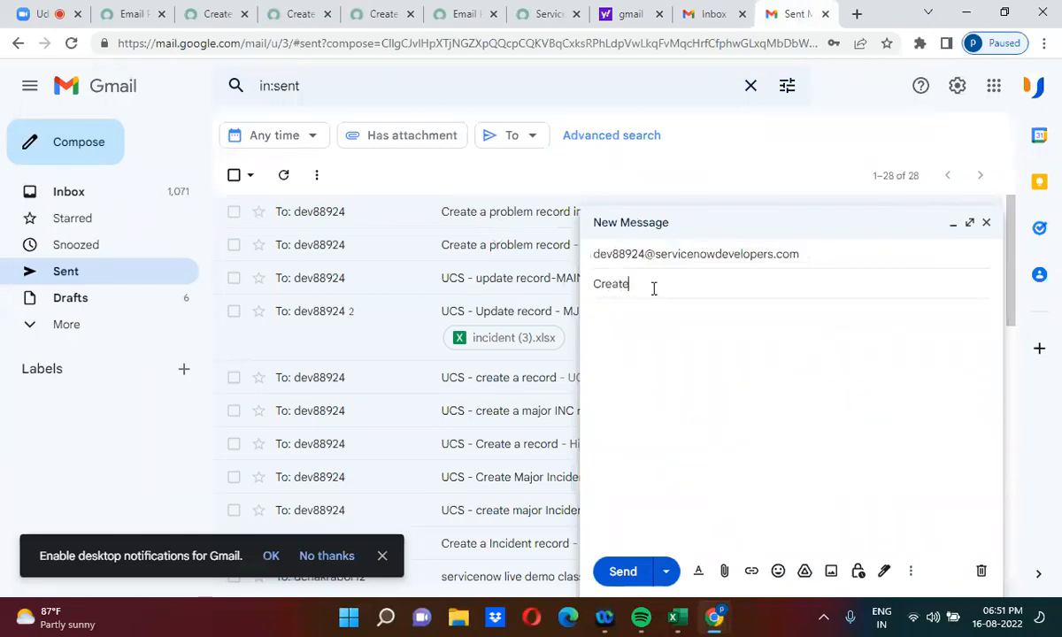
type(" a problem")
Step: Write the body 'Hi There / How are you. / Many thanks, / UCS' and send it
left_click(664, 332)
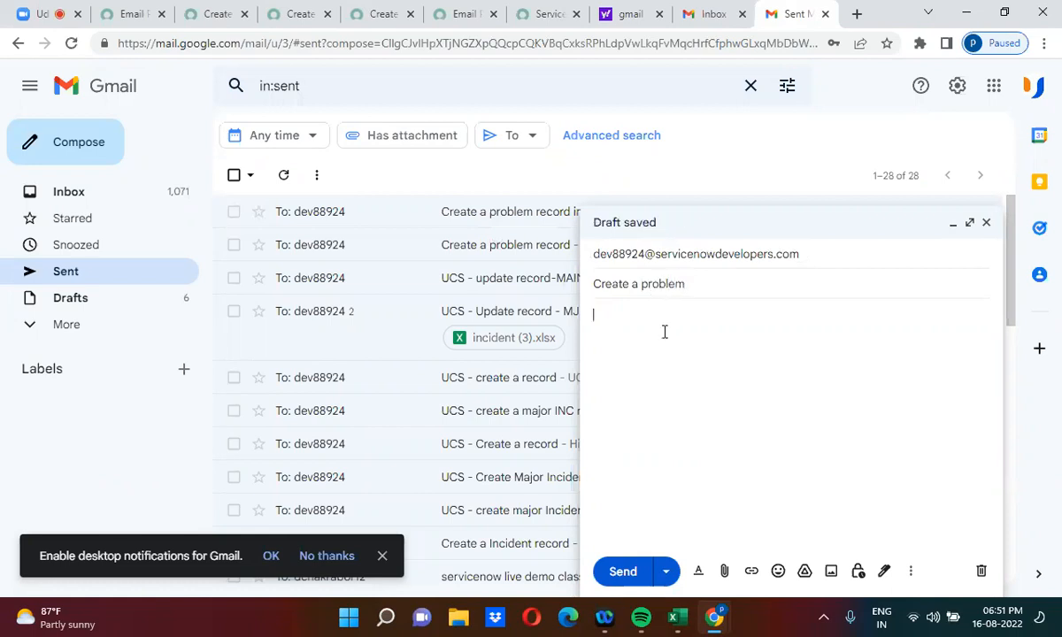
type("Hi There,")
key("Return")
type("How are yo")
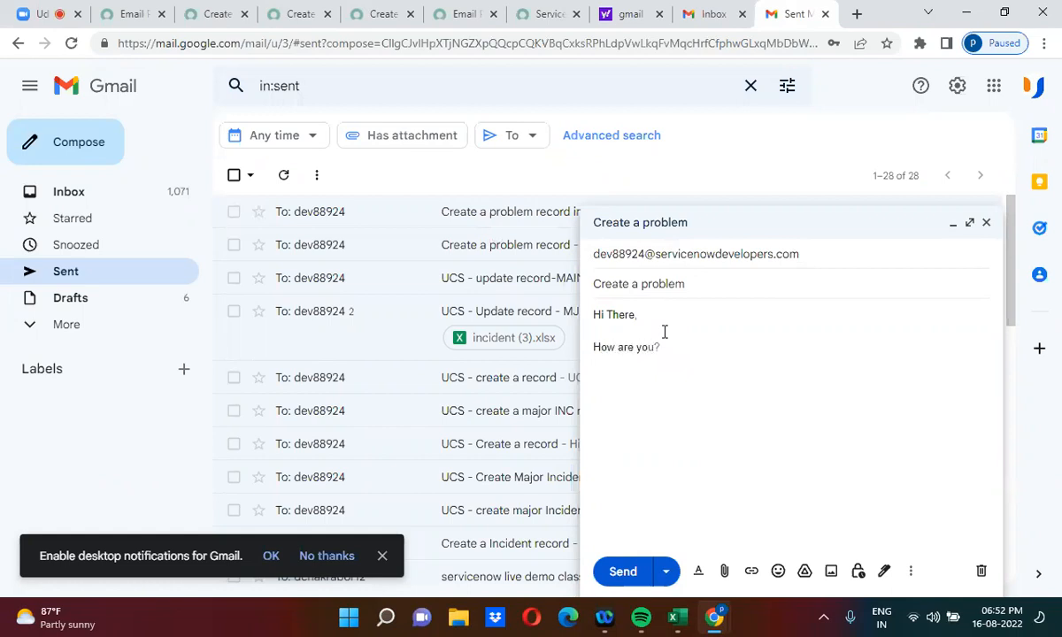
type("ou")
key("BackSpace")
key("BackSpace")
type("u.")
key("Return")
key("Return")
type("Many thanks,")
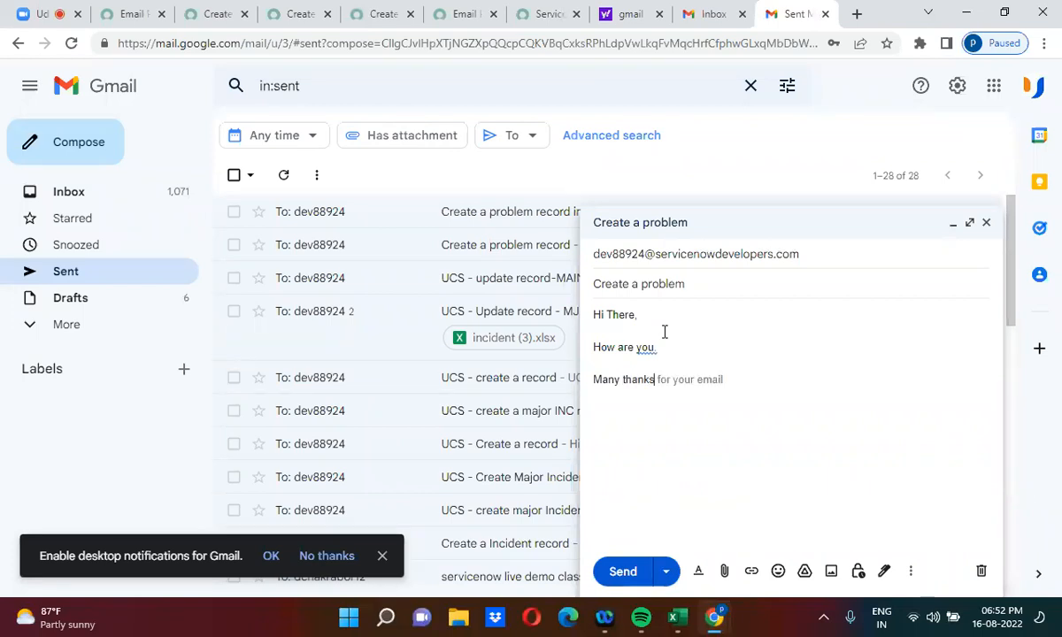
key("Return")
type("UCS")
left_click(619, 568)
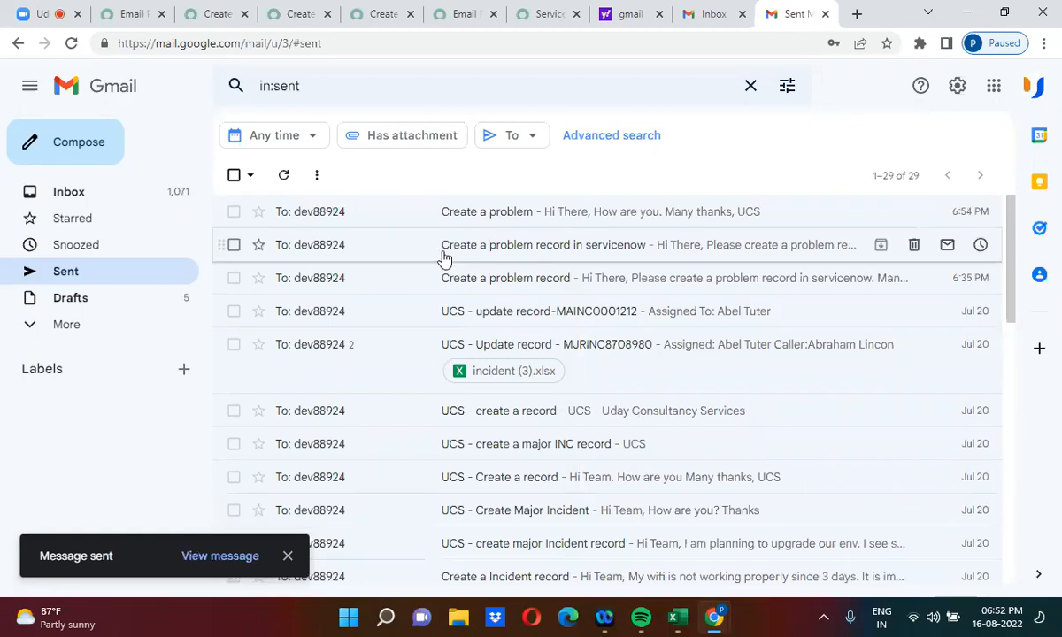
Step: Open the System Emails list filtered to emails created today
left_click(134, 12)
left_click(387, 150)
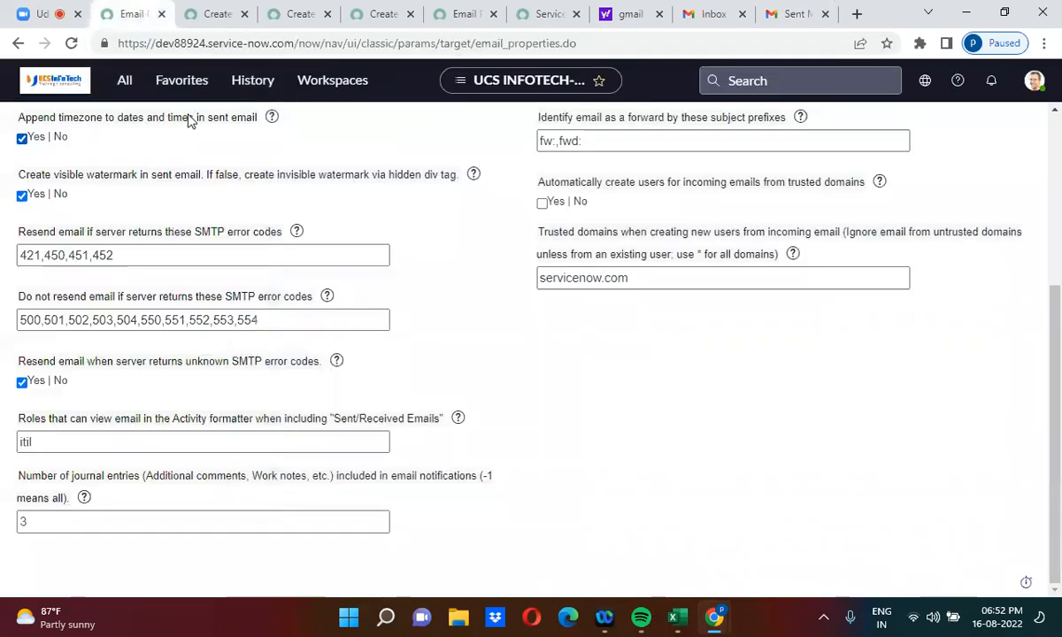
left_click(124, 80)
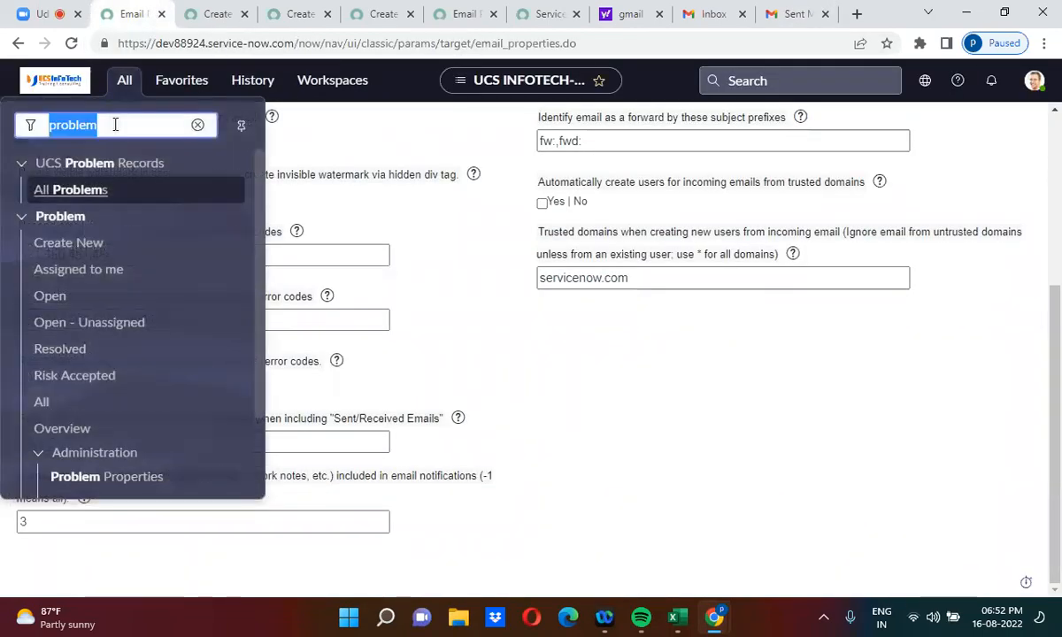
type("email")
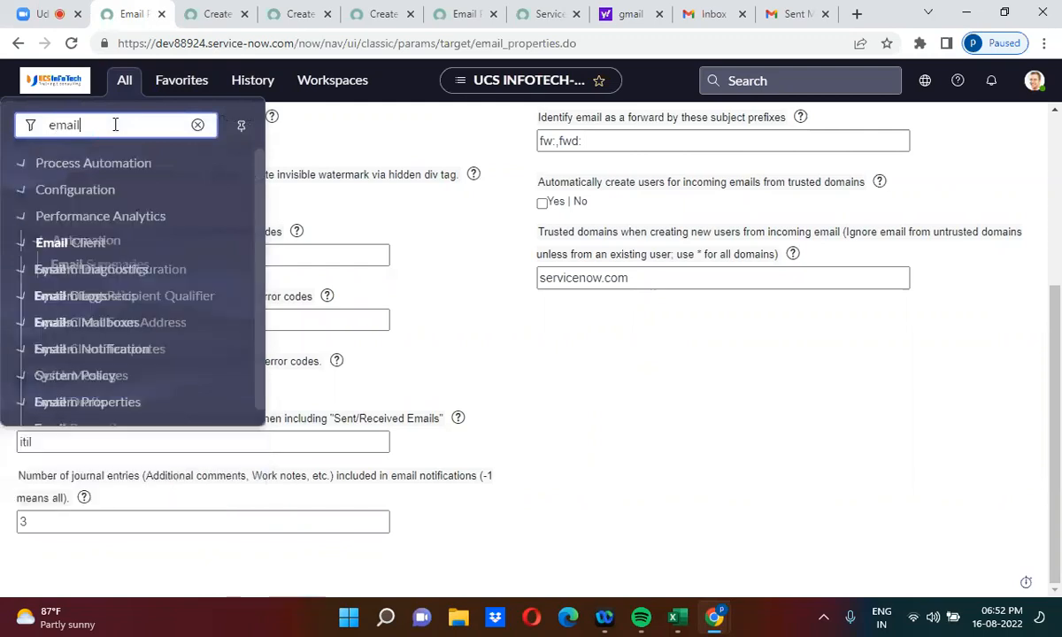
type("s")
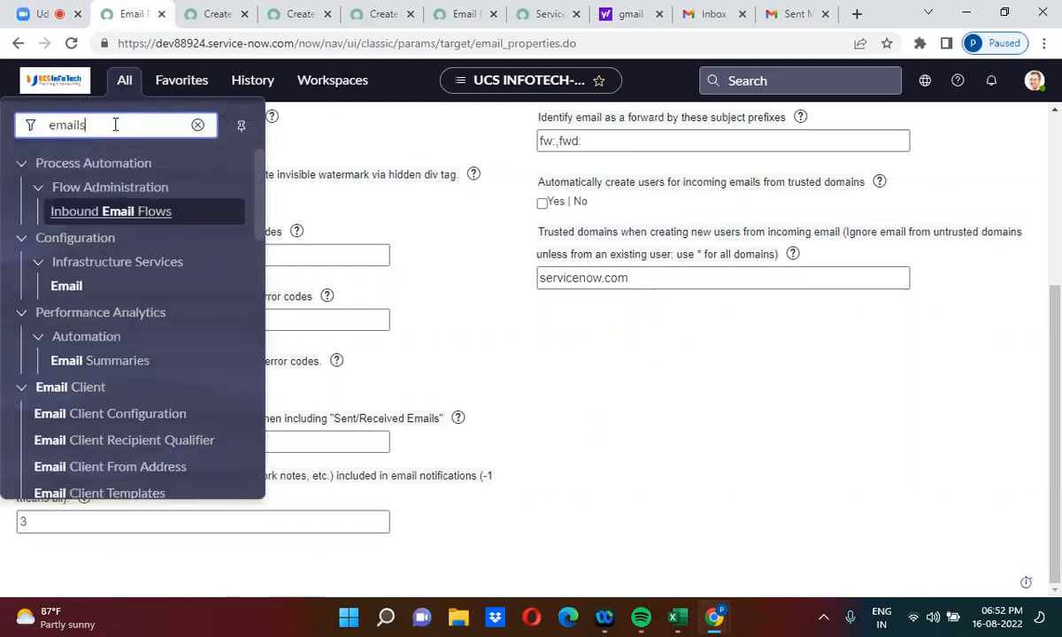
left_click(59, 188)
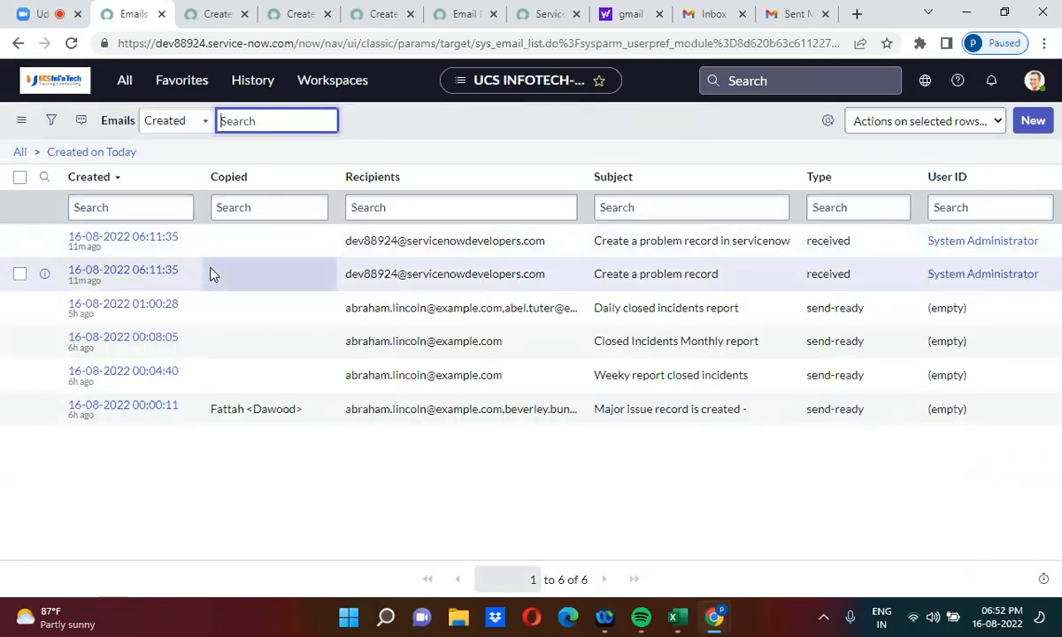
left_click(98, 153)
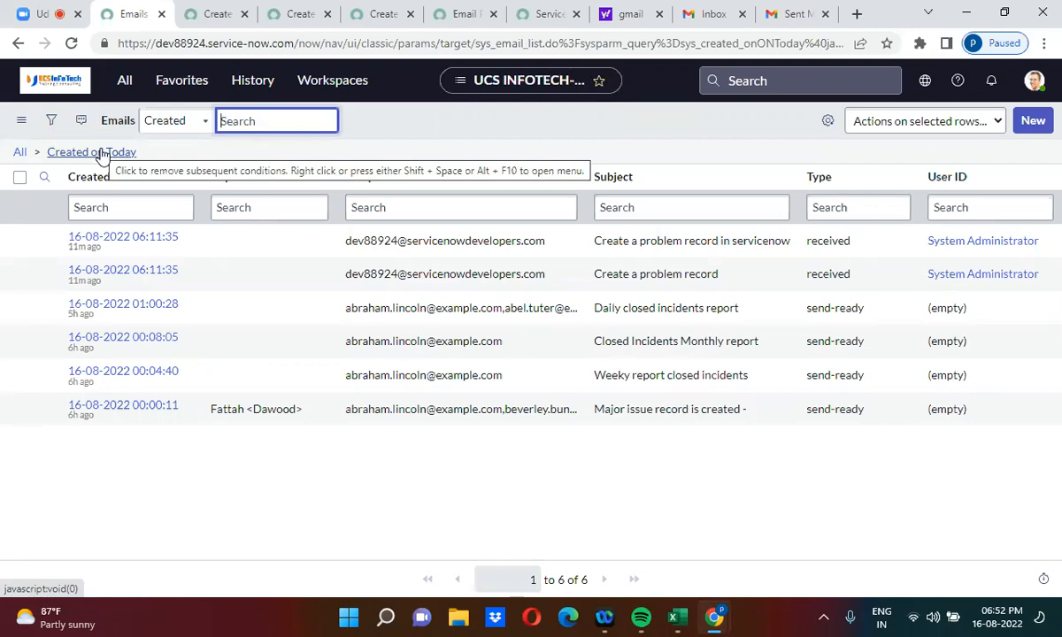
Step: Check the System Administrator record, reload today's emails, and open 'Create a problem' in a new tab
middle_click(968, 250)
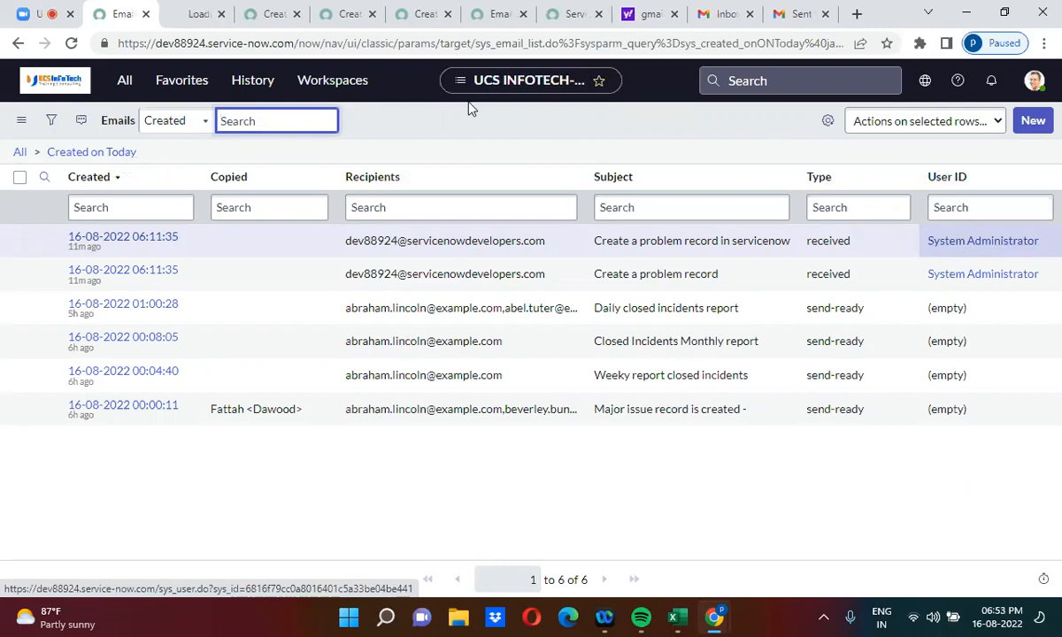
left_click(176, 11)
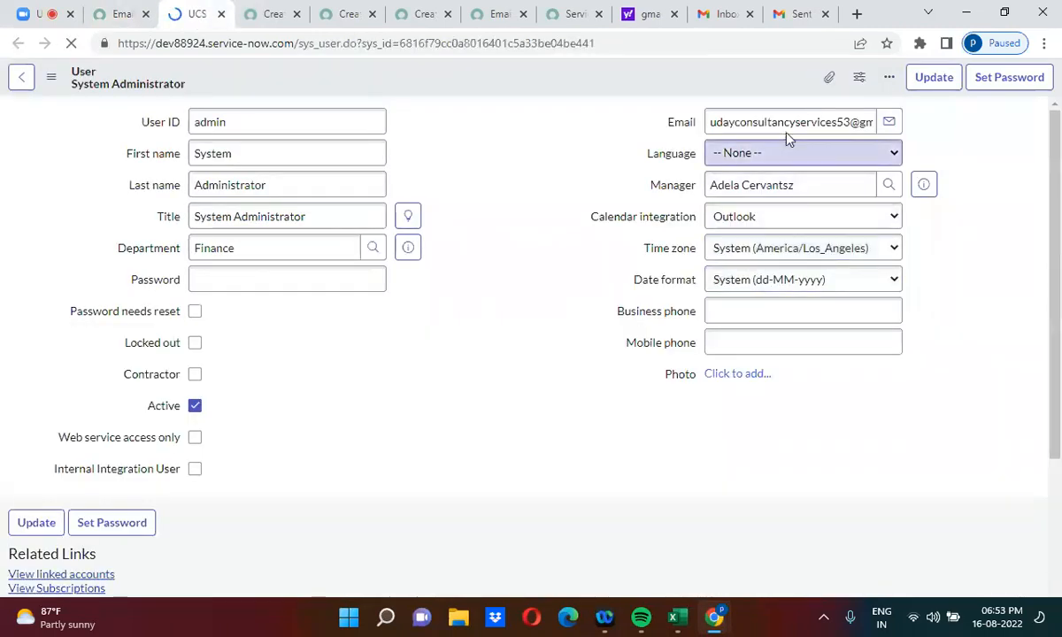
left_click(222, 14)
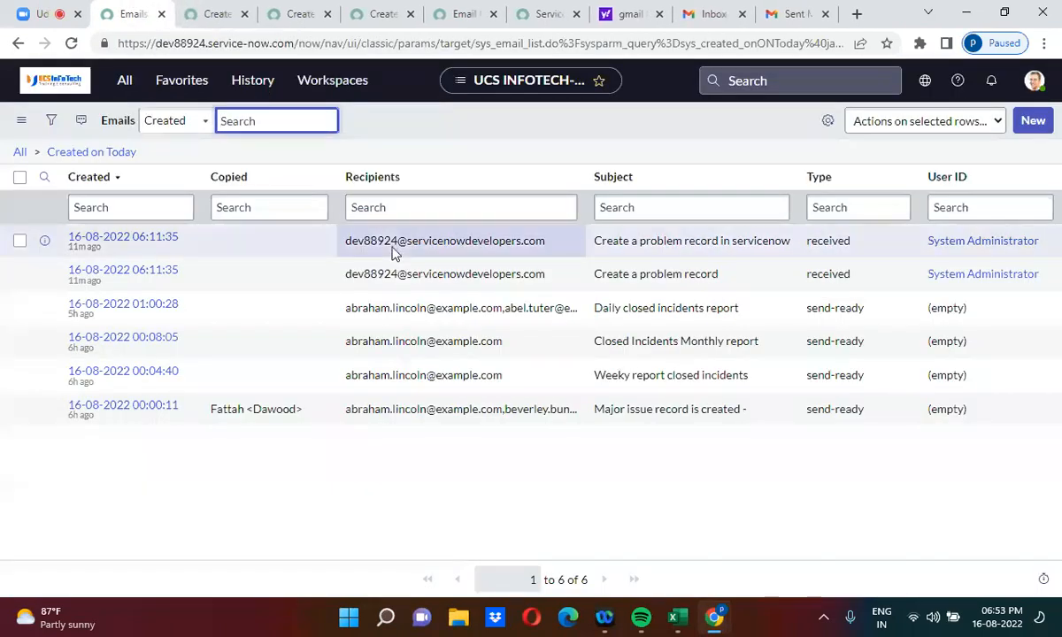
left_click(116, 156)
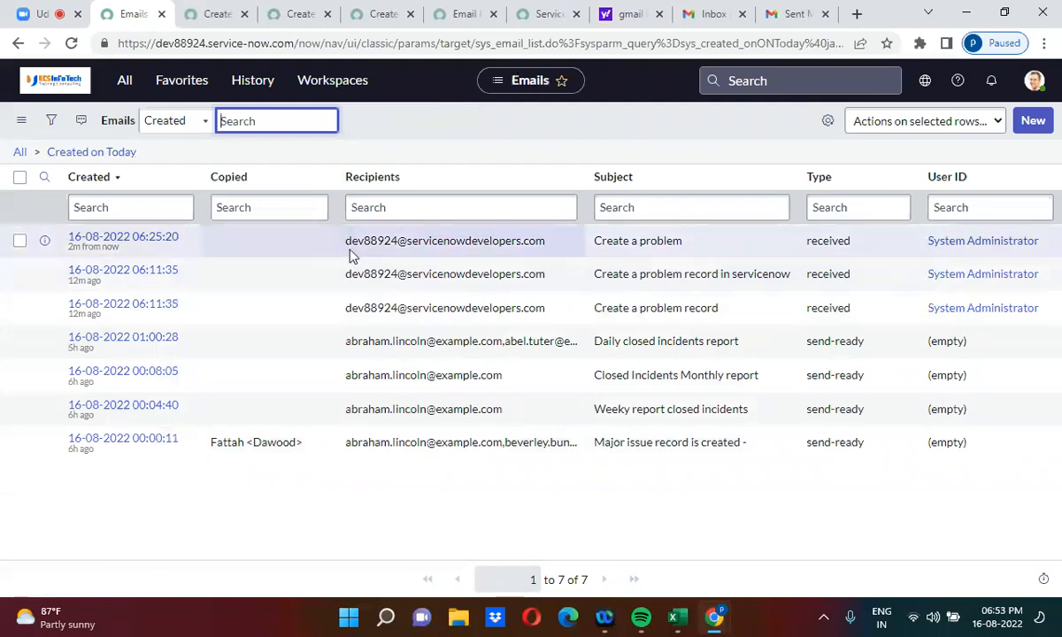
right_click(44, 241)
left_click(97, 249)
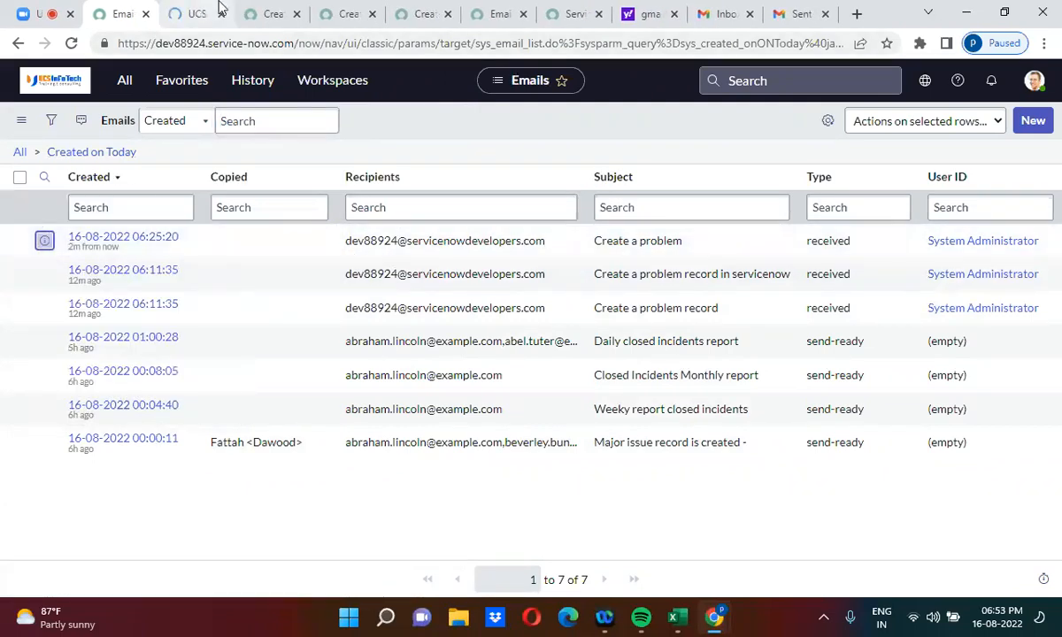
Step: From the email's Target field, open problem PRB0040060 in a new tab and view it
left_click(208, 6)
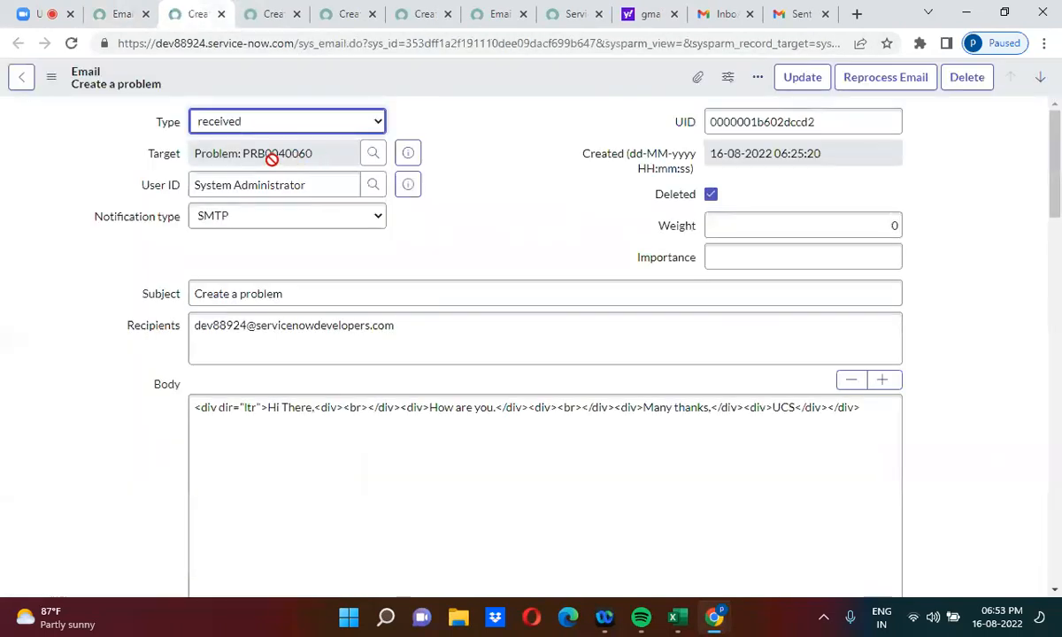
triple_click(284, 147)
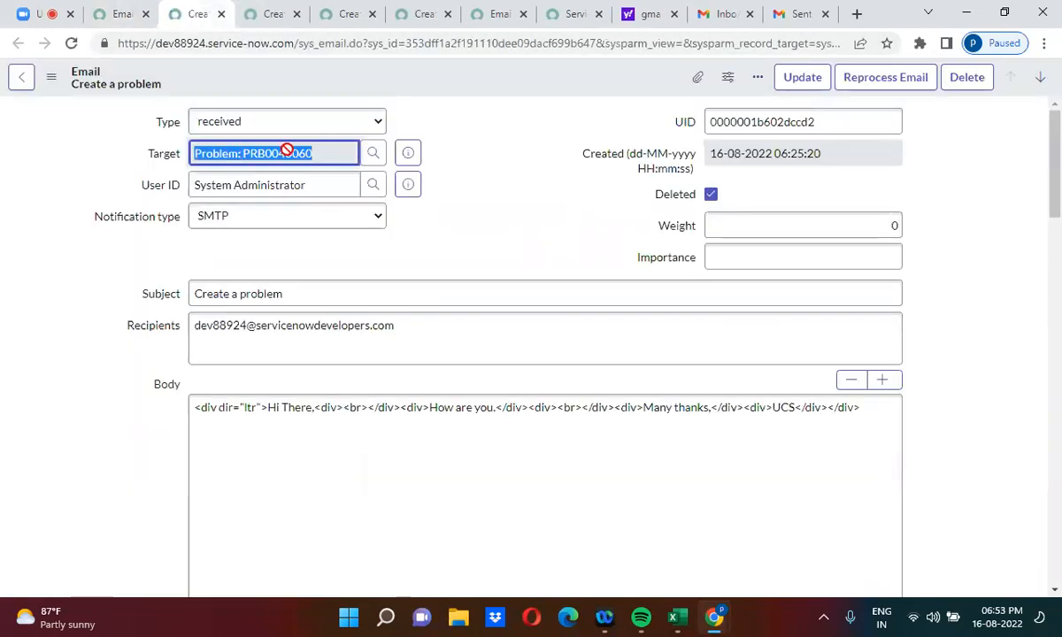
left_click(517, 168)
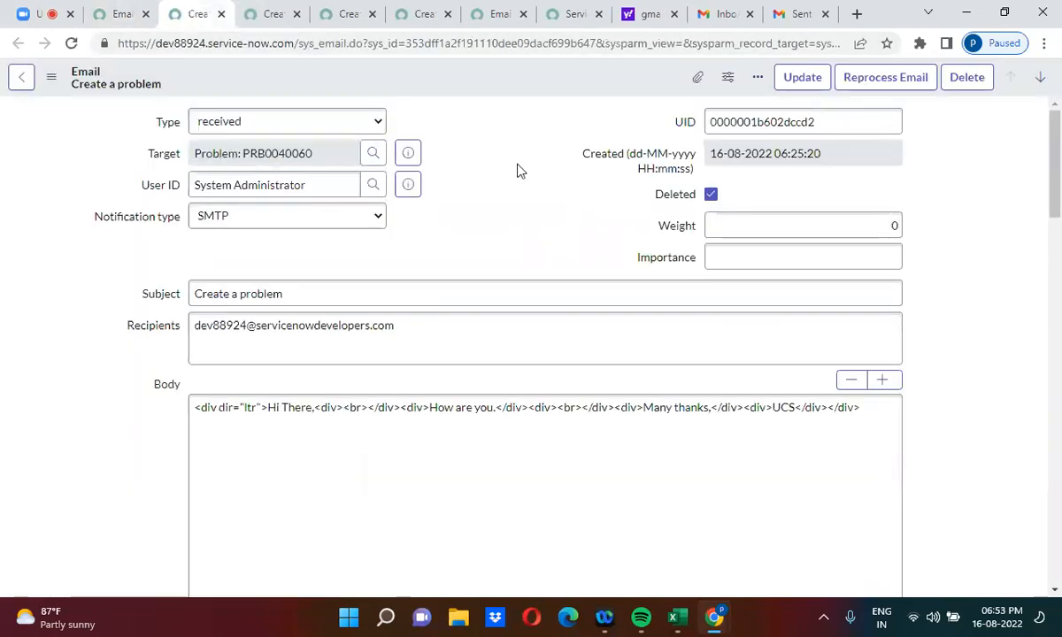
left_click(408, 155)
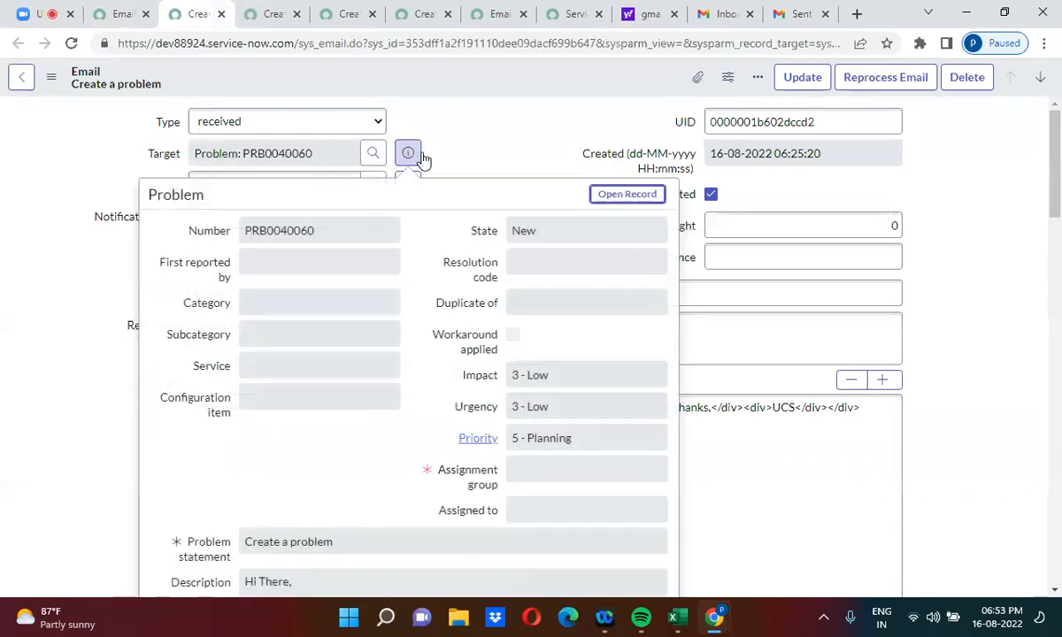
middle_click(597, 198)
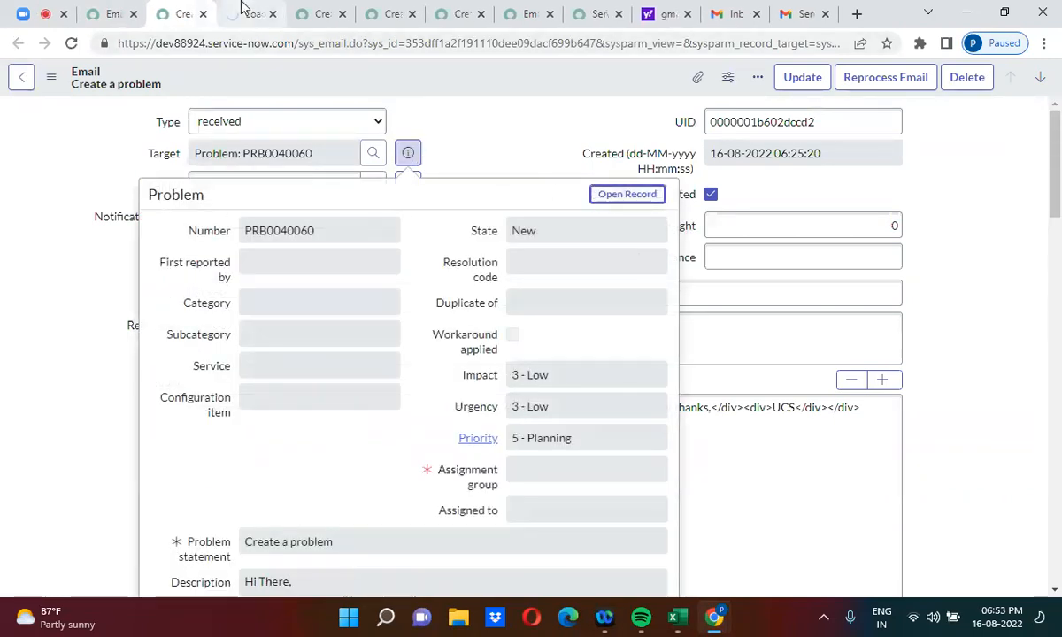
left_click(248, 12)
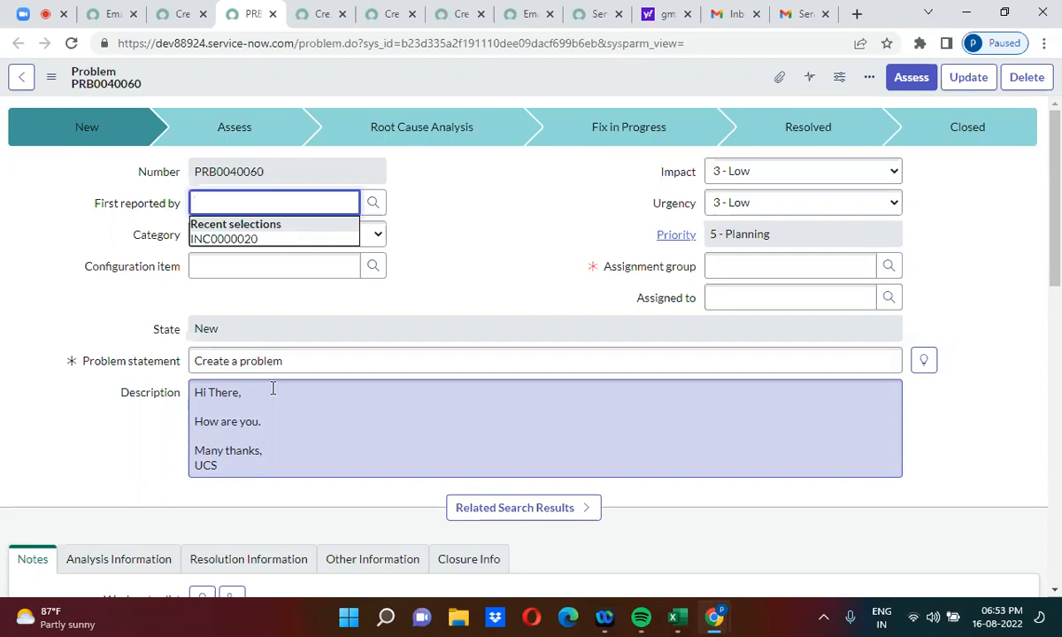
left_click(435, 225)
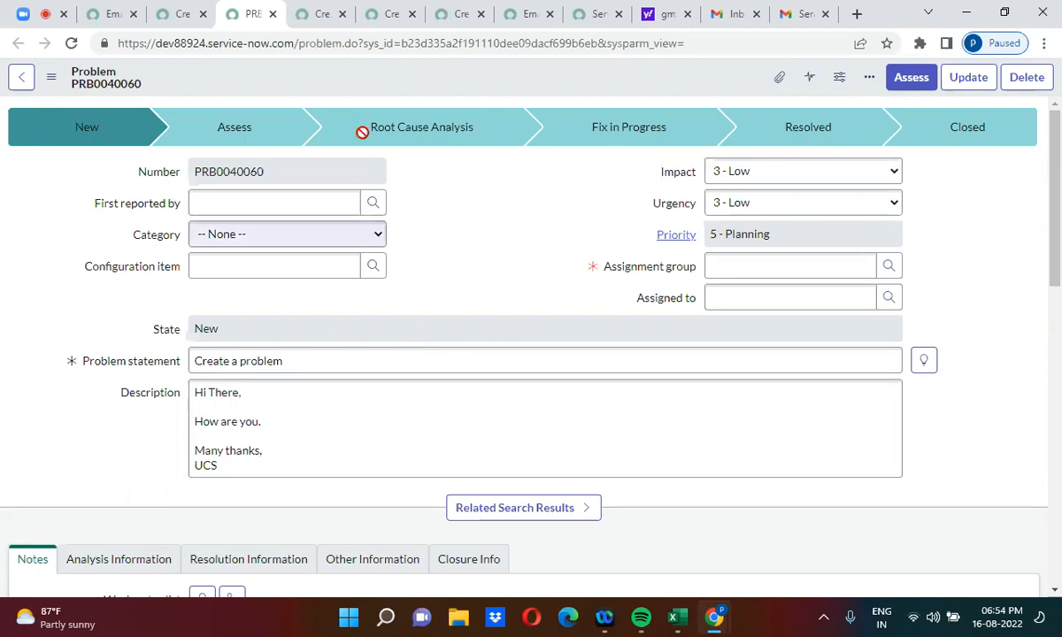
Step: Look over the saved 'Create a problem' inbound action, then return to today's email list
left_click(327, 11)
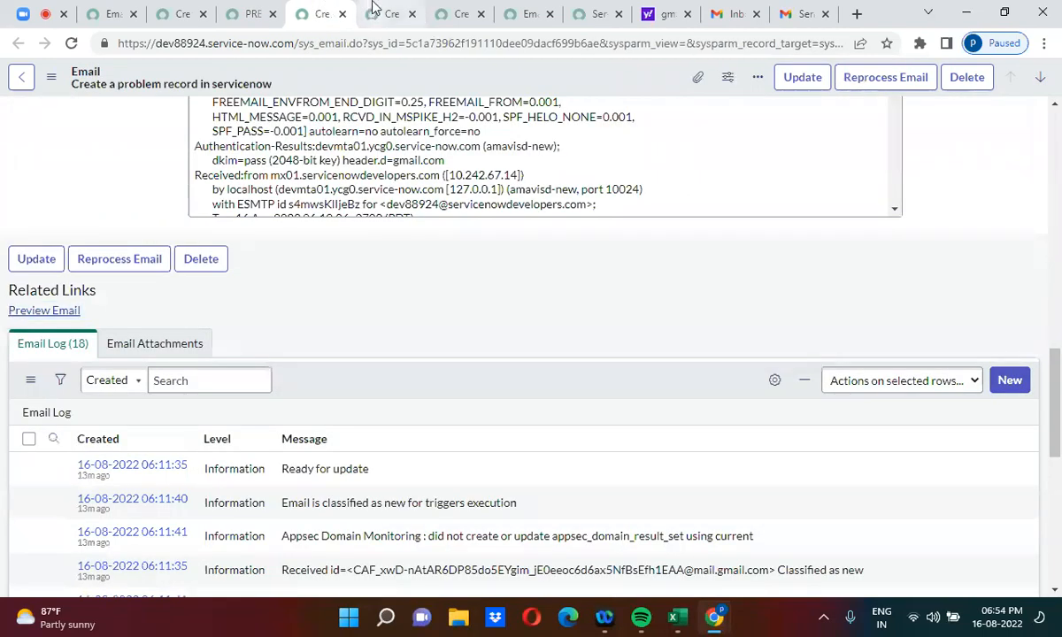
left_click(387, 13)
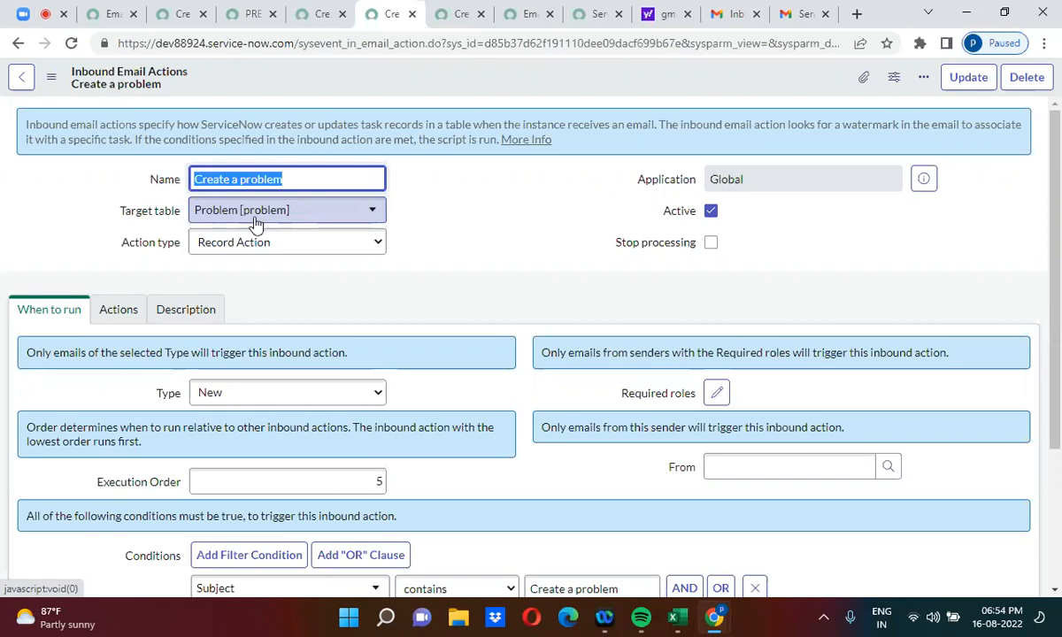
left_click(297, 321)
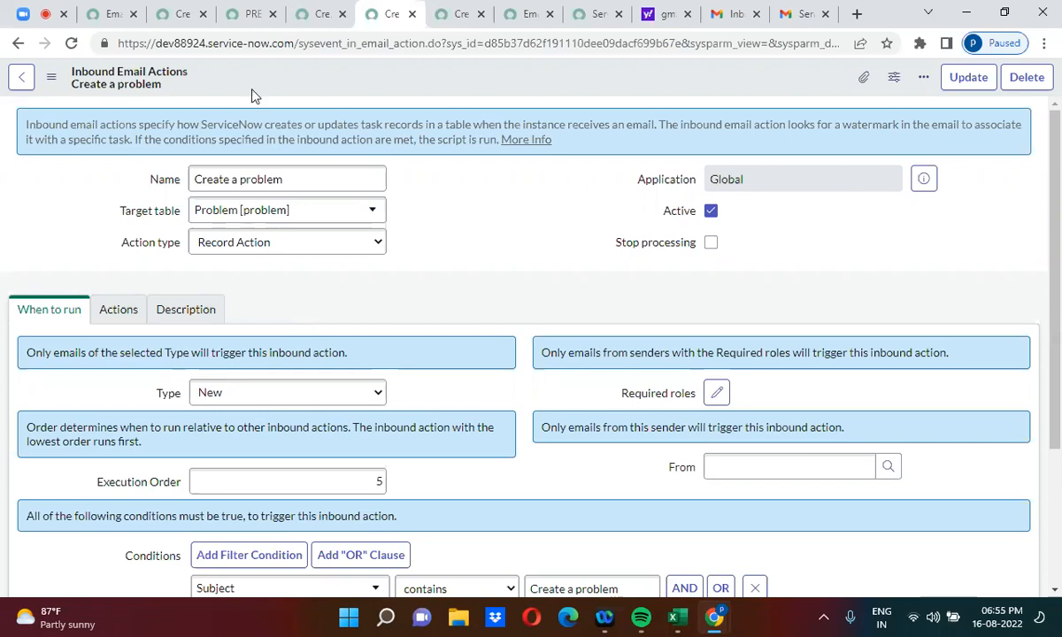
left_click(107, 11)
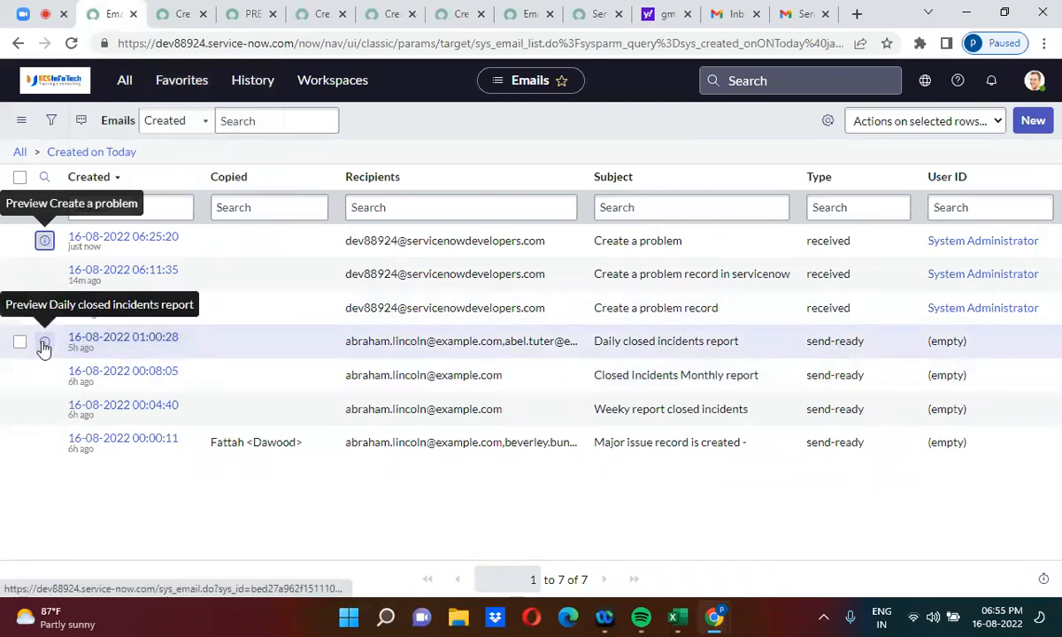
right_click(48, 350)
Step: Open the 'Daily closed incidents report' email in a new tab, preview it, and select its Ref line
left_click(89, 361)
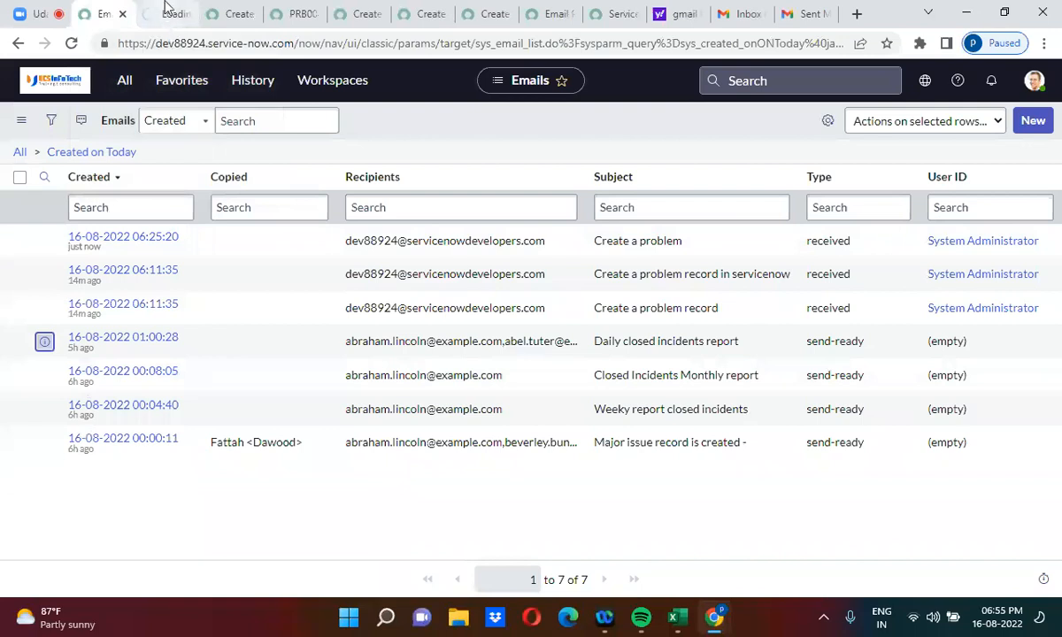
left_click(164, 15)
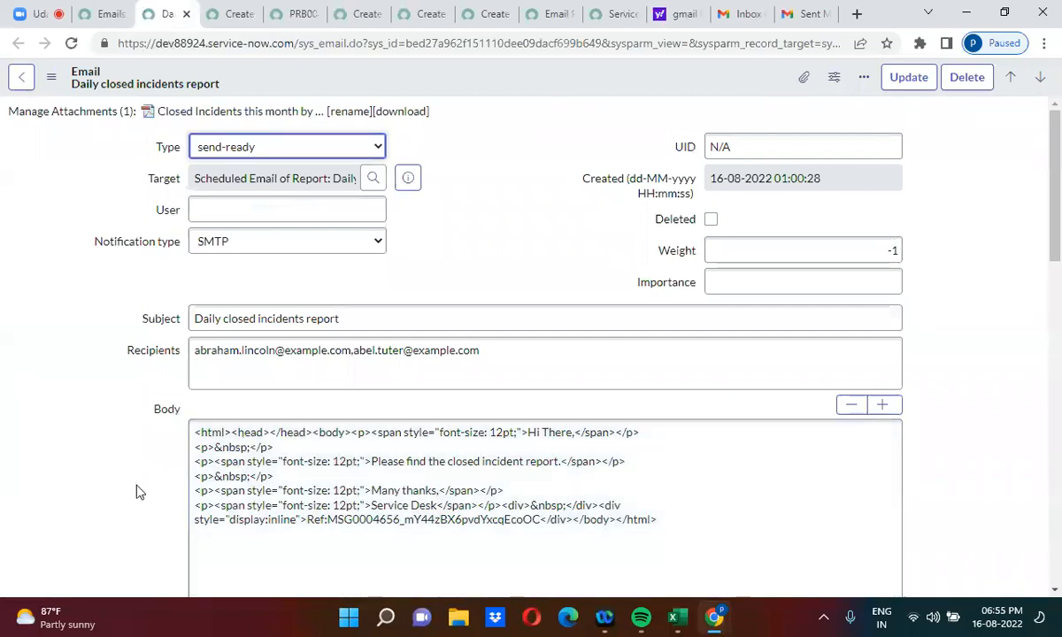
scroll(137, 493, "down", 3)
scroll(137, 492, "down", 10)
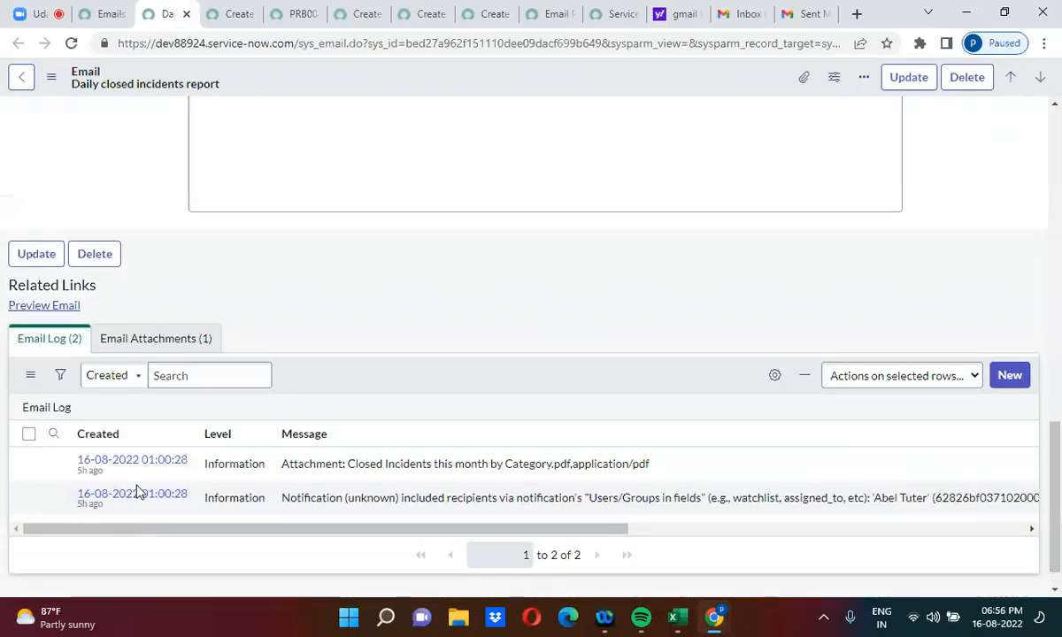
left_click(62, 308)
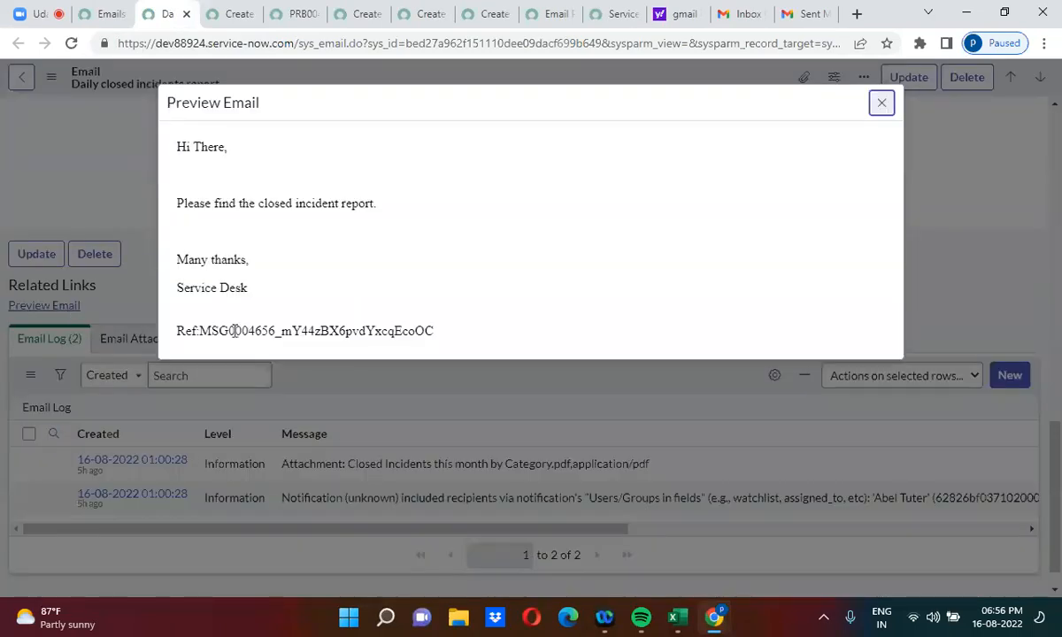
triple_click(241, 328)
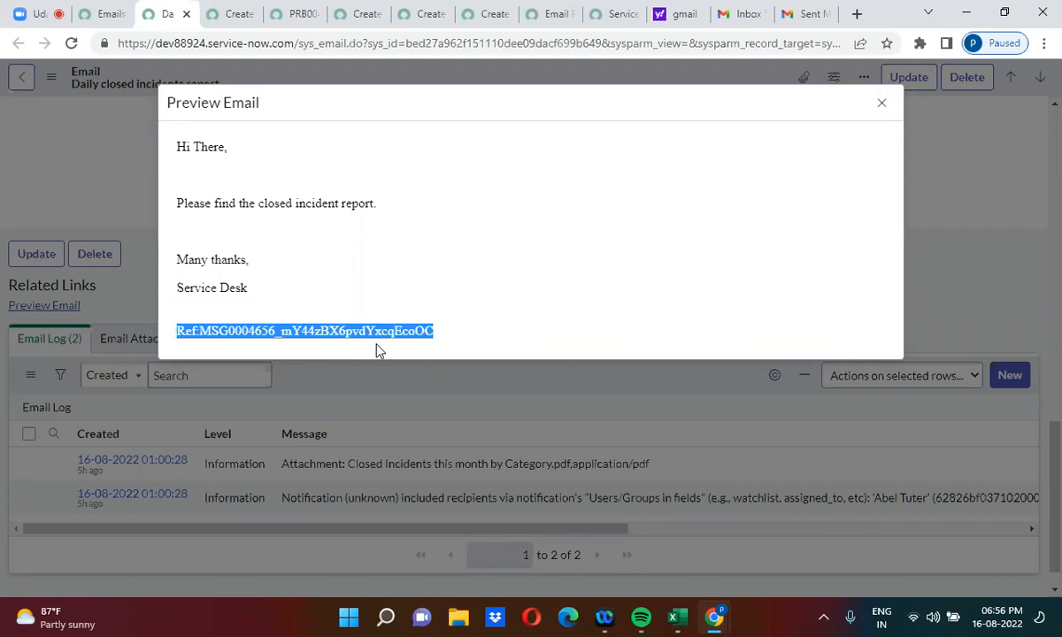
left_click(557, 261)
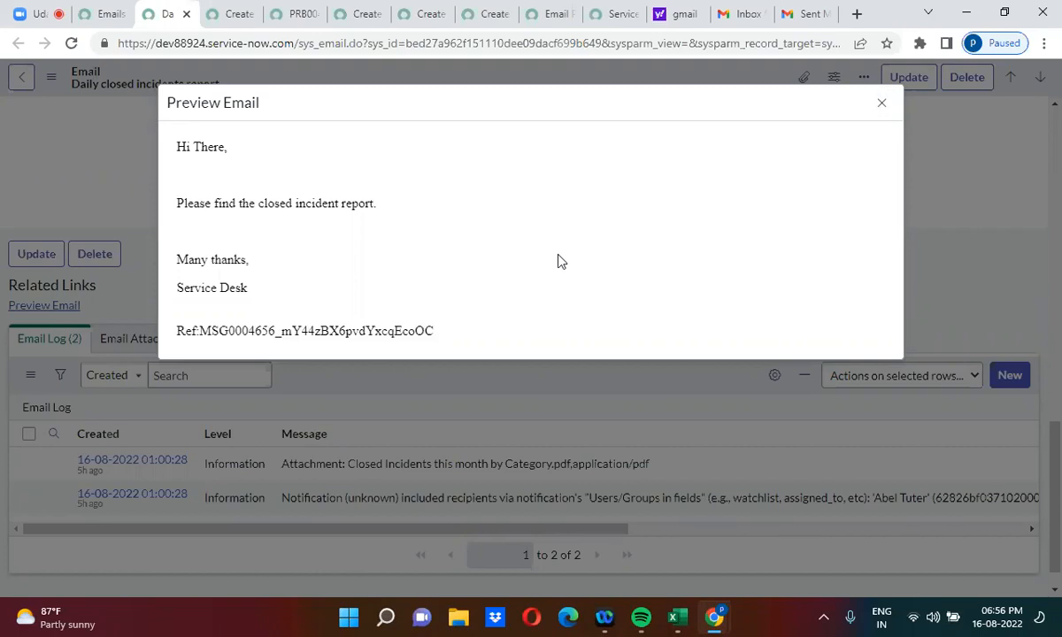
triple_click(295, 330)
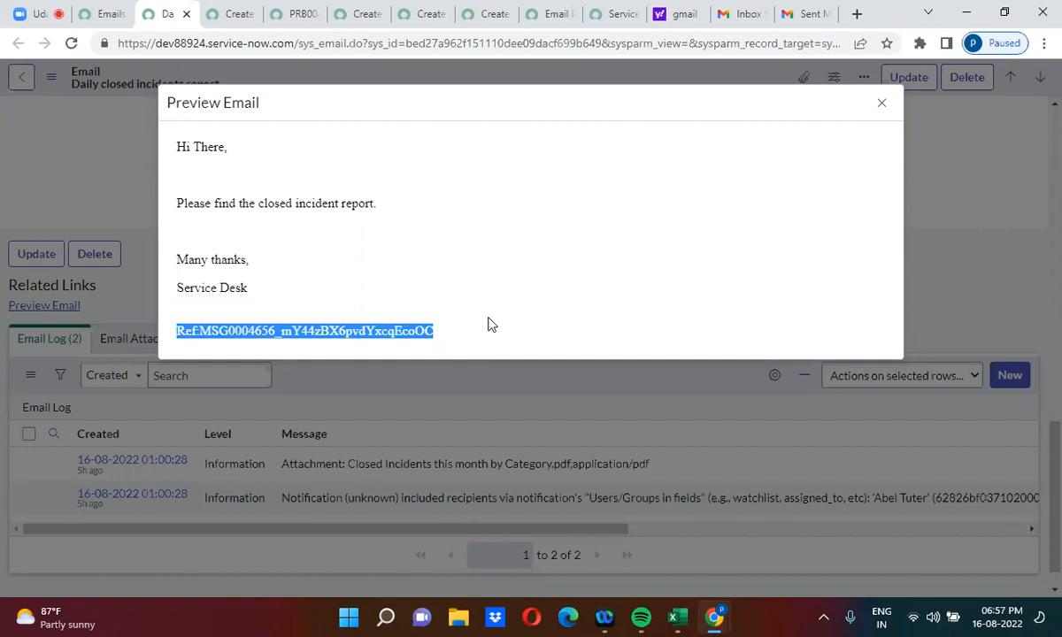
Step: Close the 'Daily closed incidents report' email preview and bring up Gmail's Sent folder
left_click(882, 102)
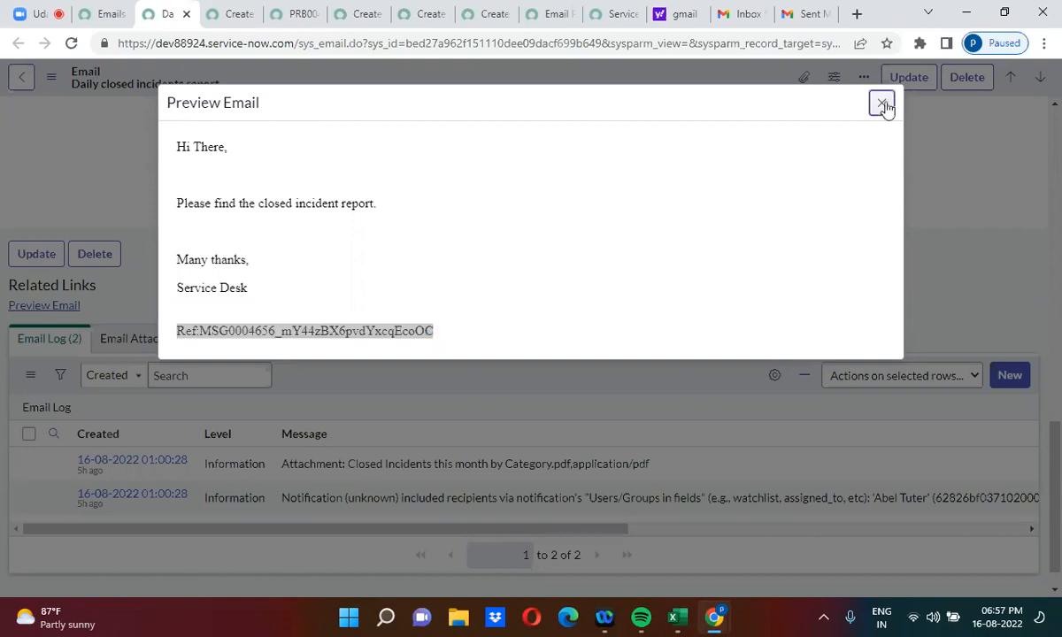
left_click(806, 13)
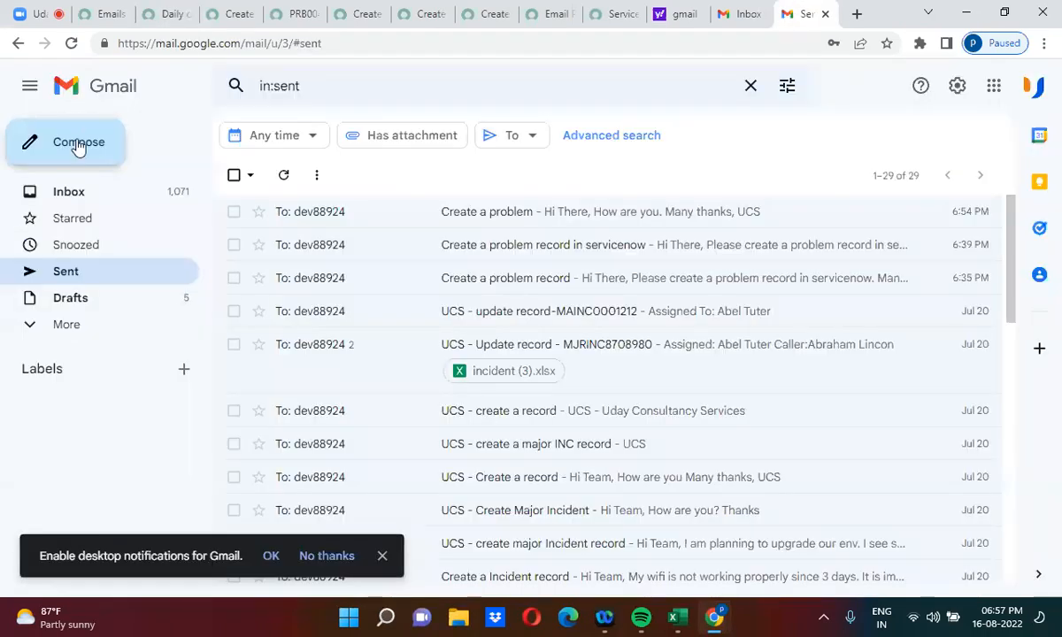
Step: Start a Gmail message to the ServiceNow instance with subject PRB0040060 copied from the problem
left_click(78, 145)
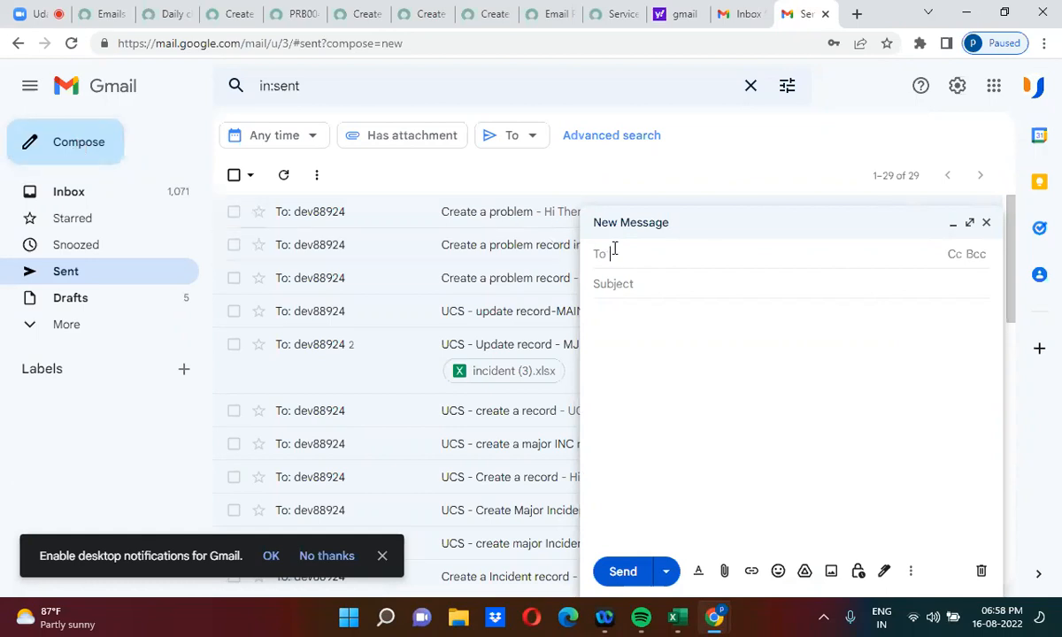
type("dev")
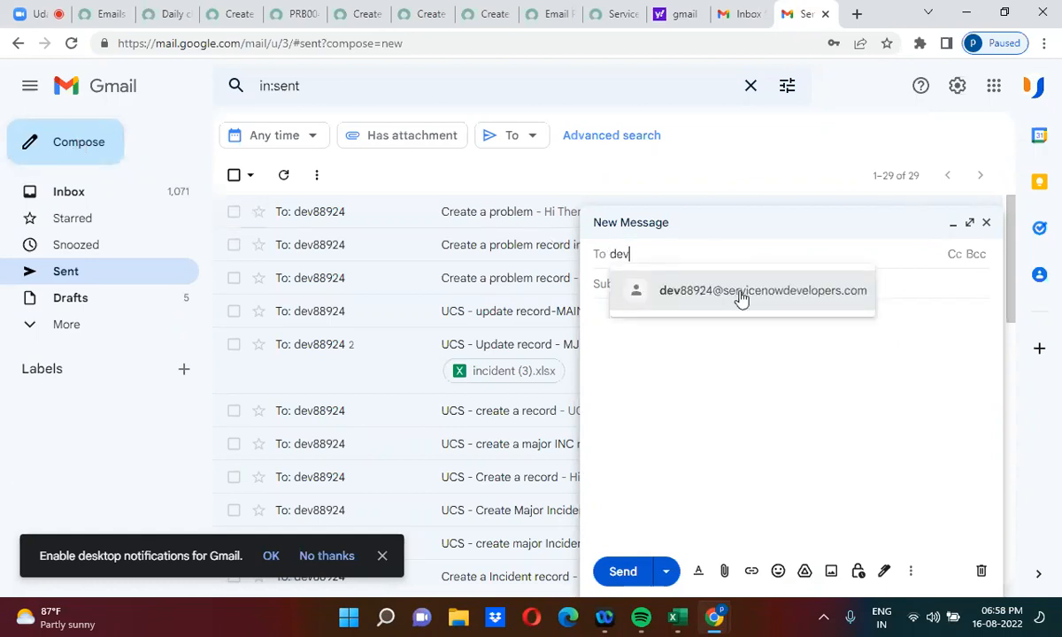
left_click(673, 290)
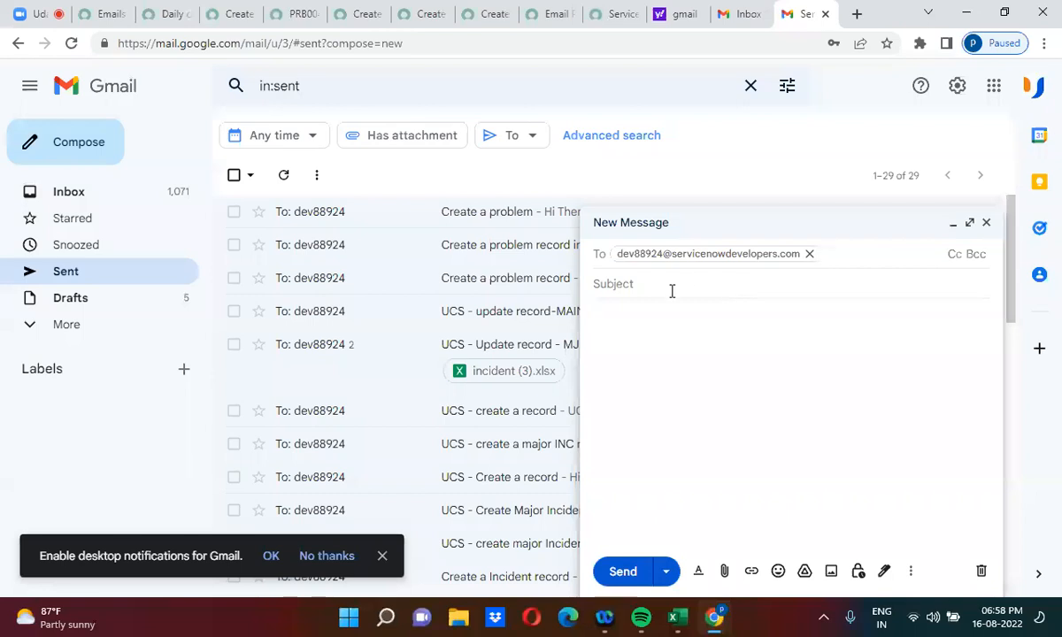
left_click(301, 10)
double_click(242, 173)
key("ctrl+c")
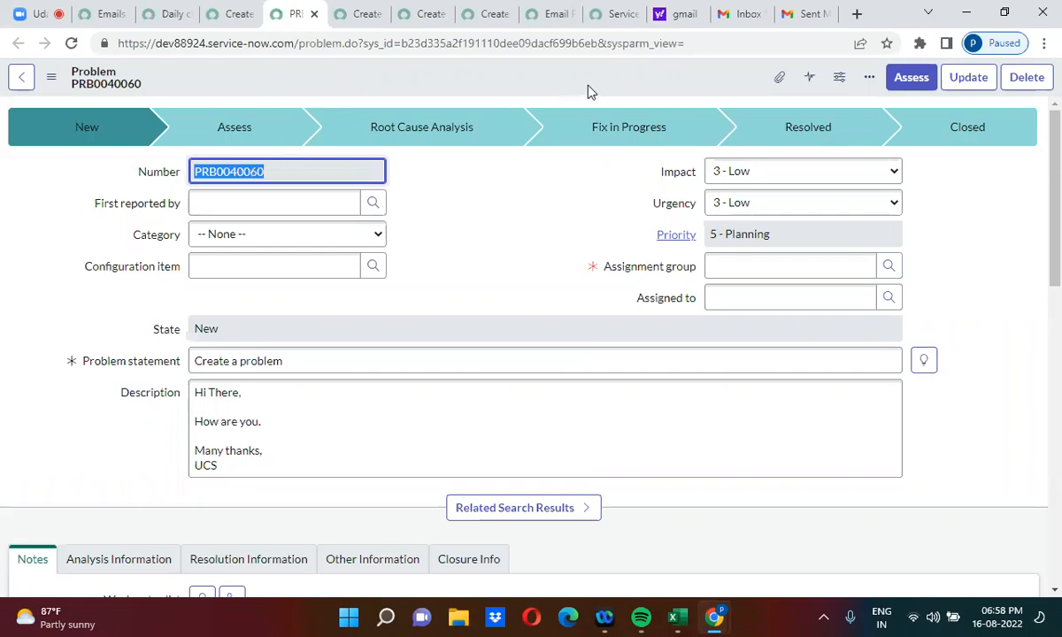
left_click(621, 11)
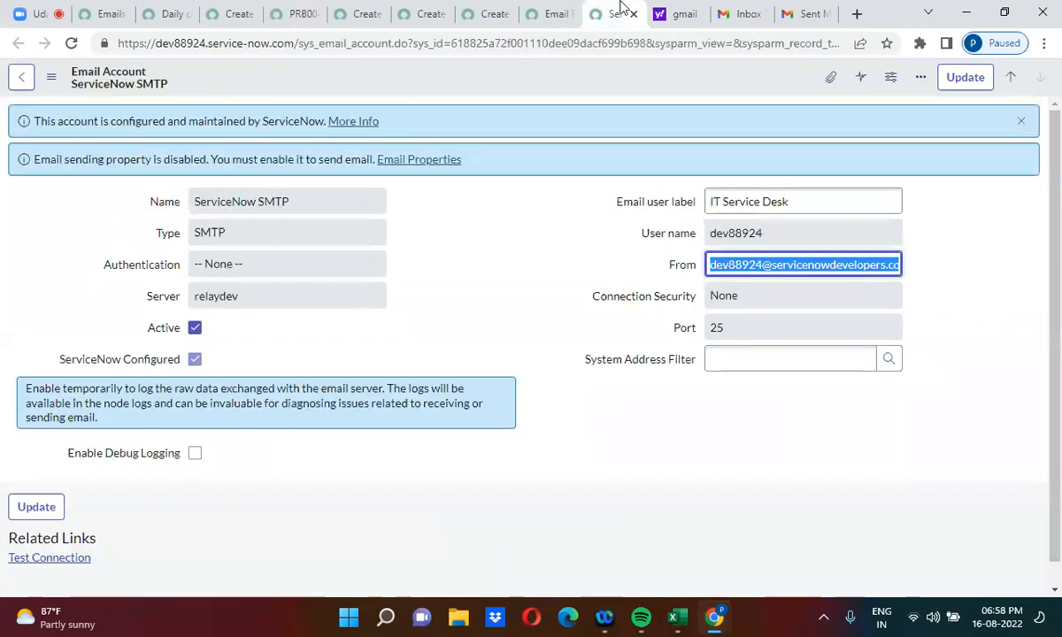
left_click(816, 11)
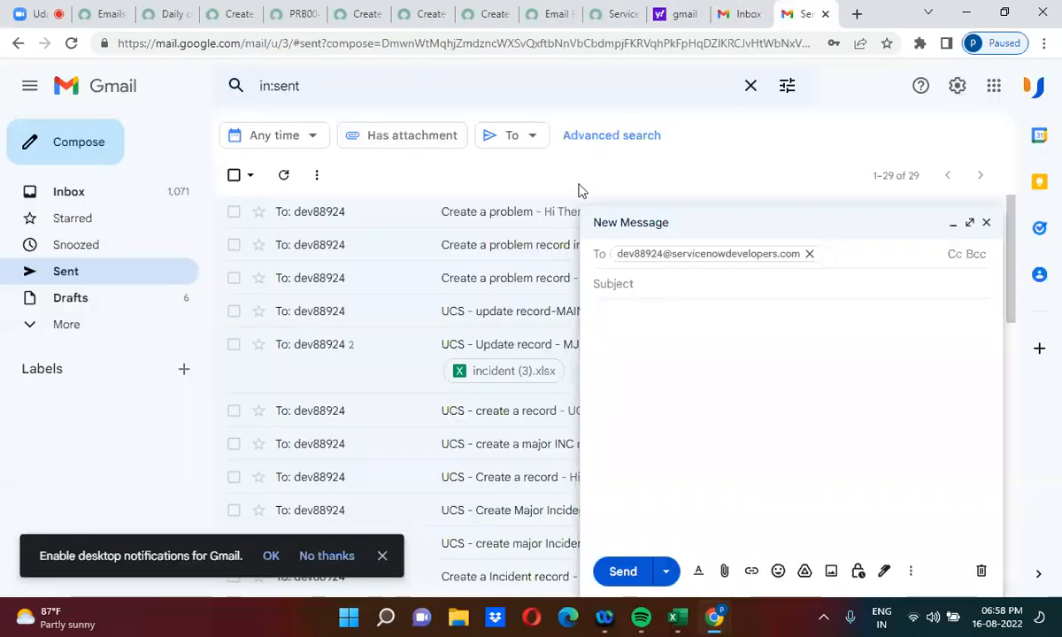
left_click(619, 284)
key("ctrl+v")
Step: Write the body 'Hi There ,', 'How are you', 'Many thanks,' and 'UCS' on separate lines
left_click(619, 319)
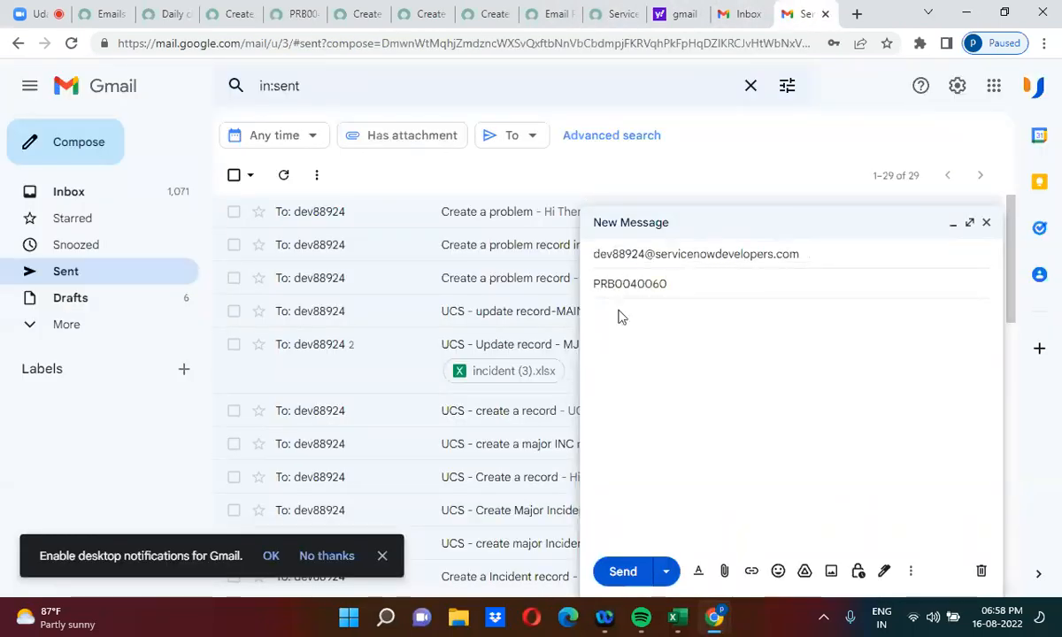
key("ctrl+v")
key("BackSpace")
key("BackSpace")
key("BackSpace")
key("BackSpace")
key("BackSpace")
key("BackSpace")
key("BackSpace")
key("BackSpace")
key("BackSpace")
key("BackSpace")
type("Hi There ")
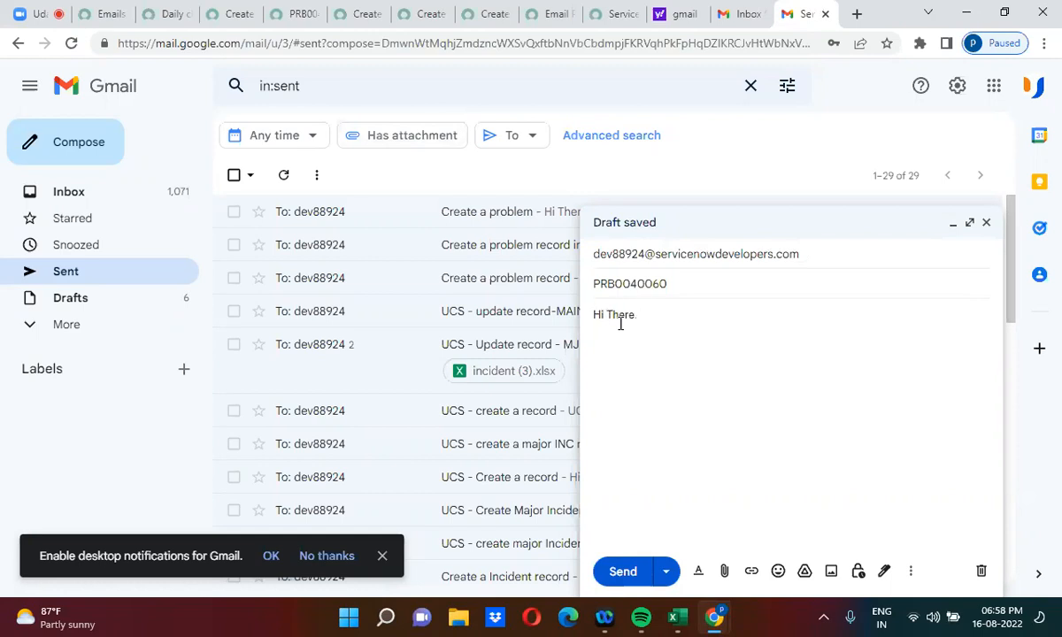
type(",")
key("Return")
key("Return")
type("How are you")
key("Return")
key("Return")
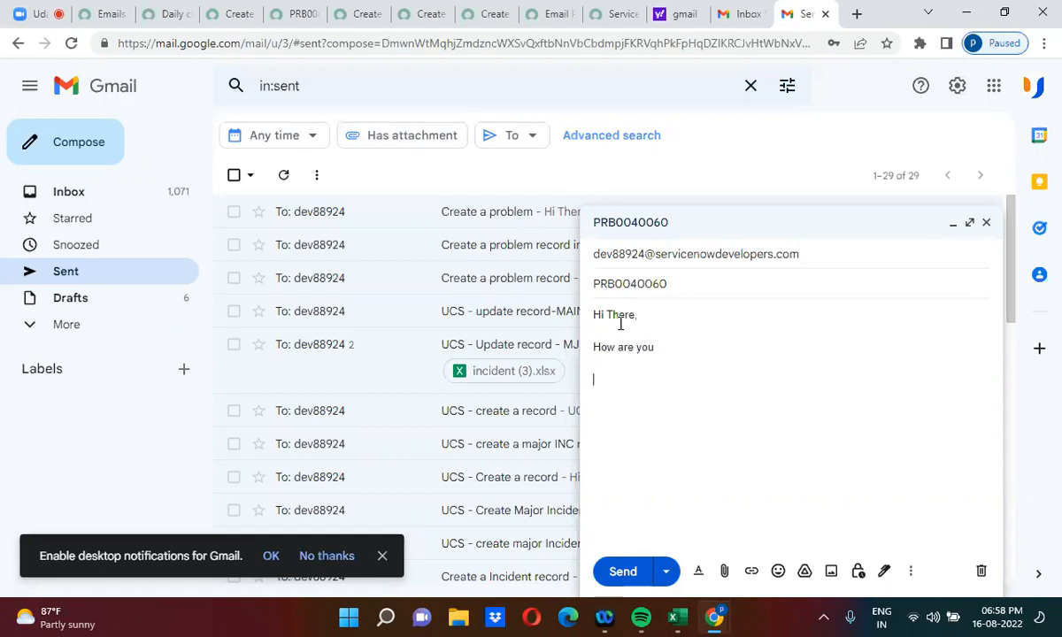
type("Many thanks,")
key("Return")
type("UCS")
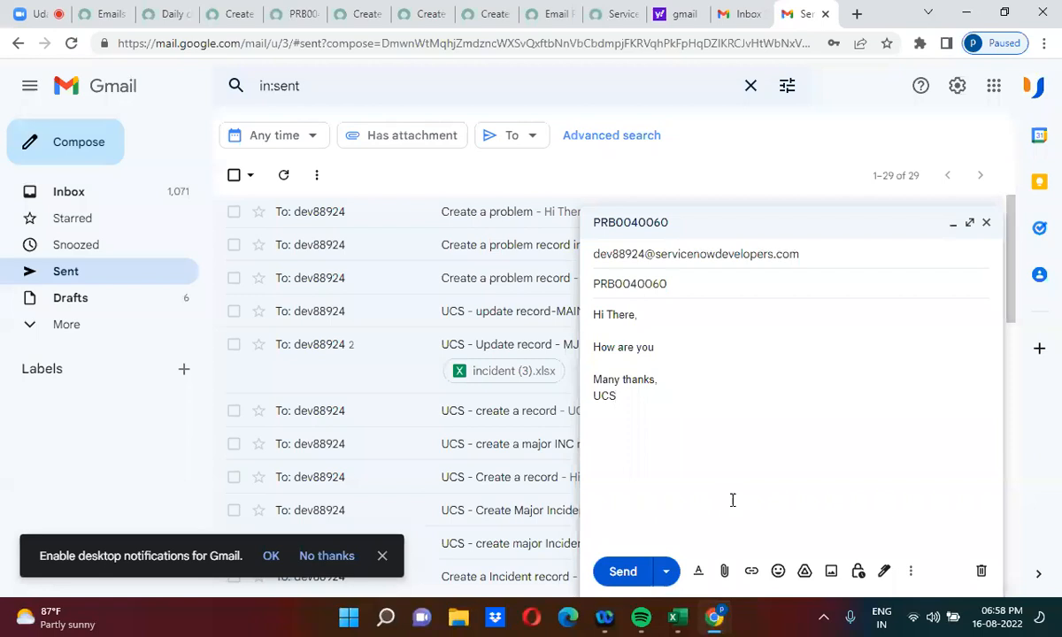
double_click(633, 284)
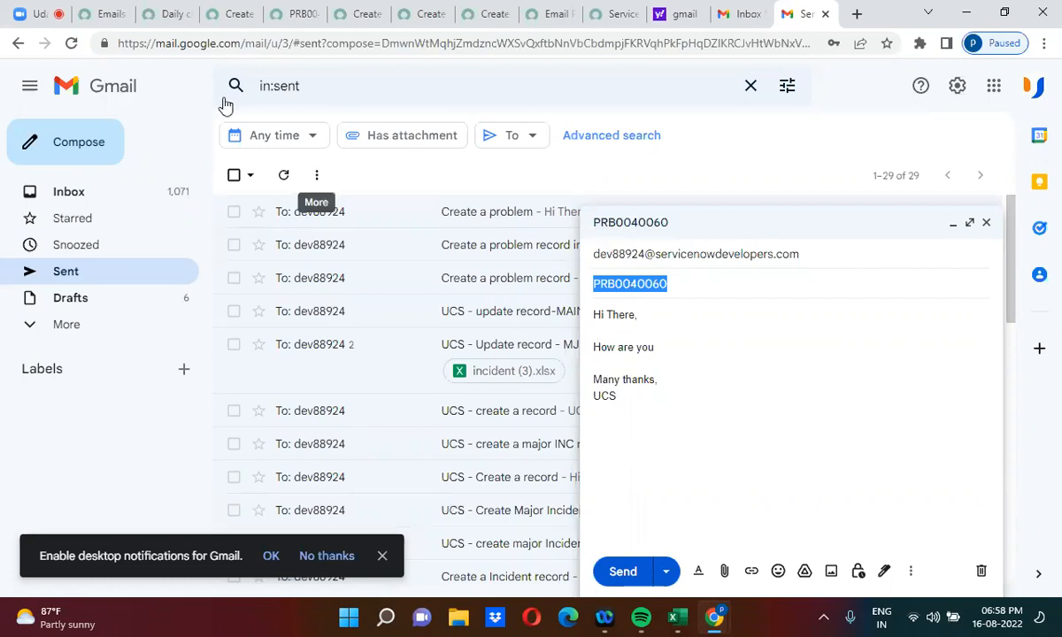
Step: Filter the navigator for 'inbound act' and open Inbound Actions in a new tab
left_click(165, 13)
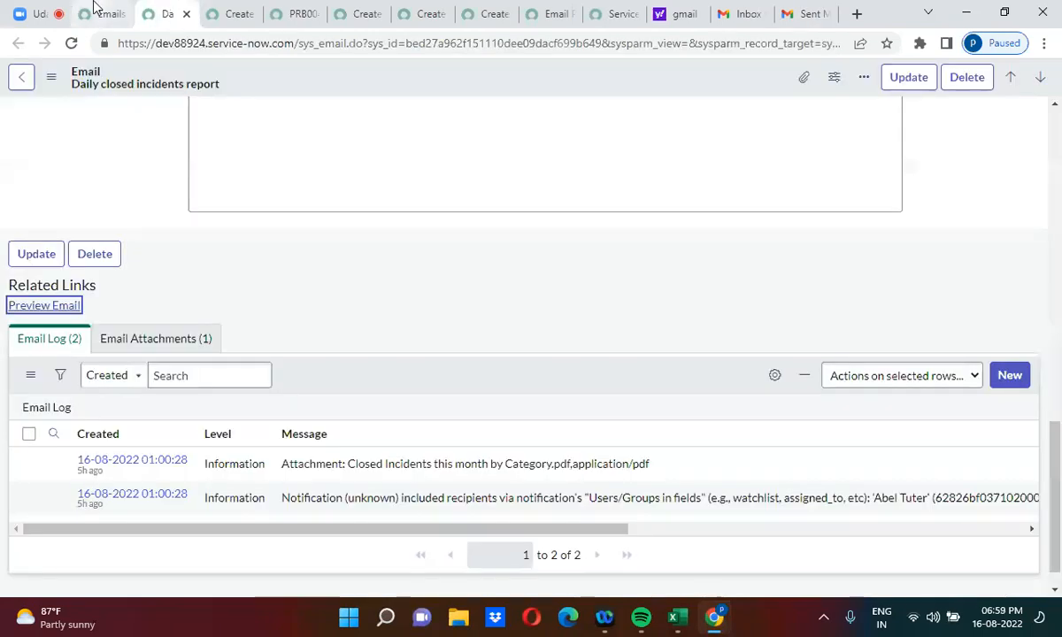
left_click(97, 12)
left_click(123, 88)
left_click(92, 128)
key("ctrl+a")
type("inb")
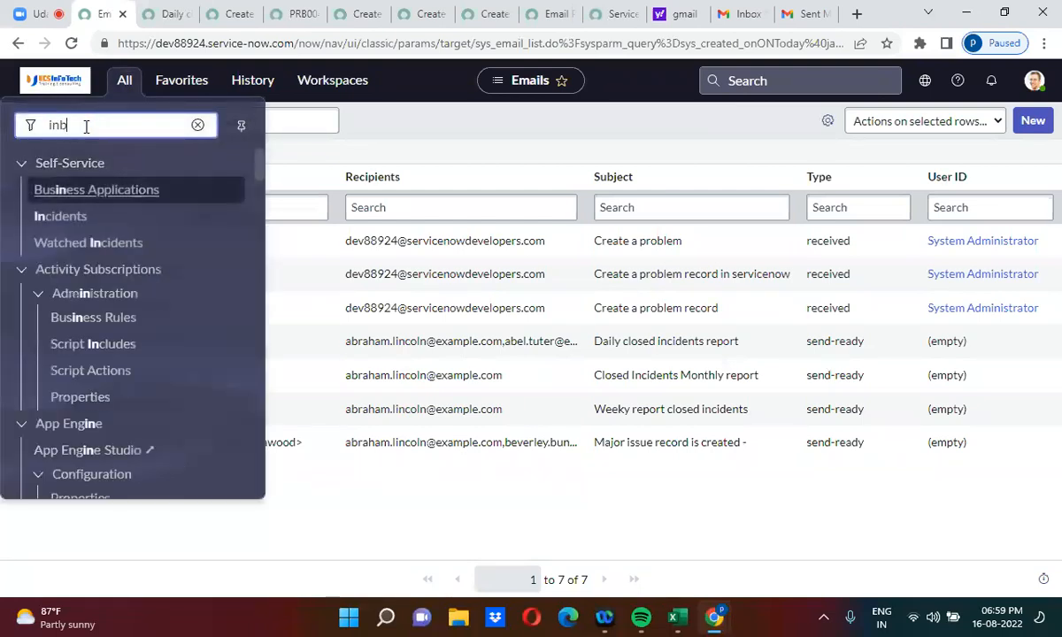
type("ound av")
key("BackSpace")
type("ct")
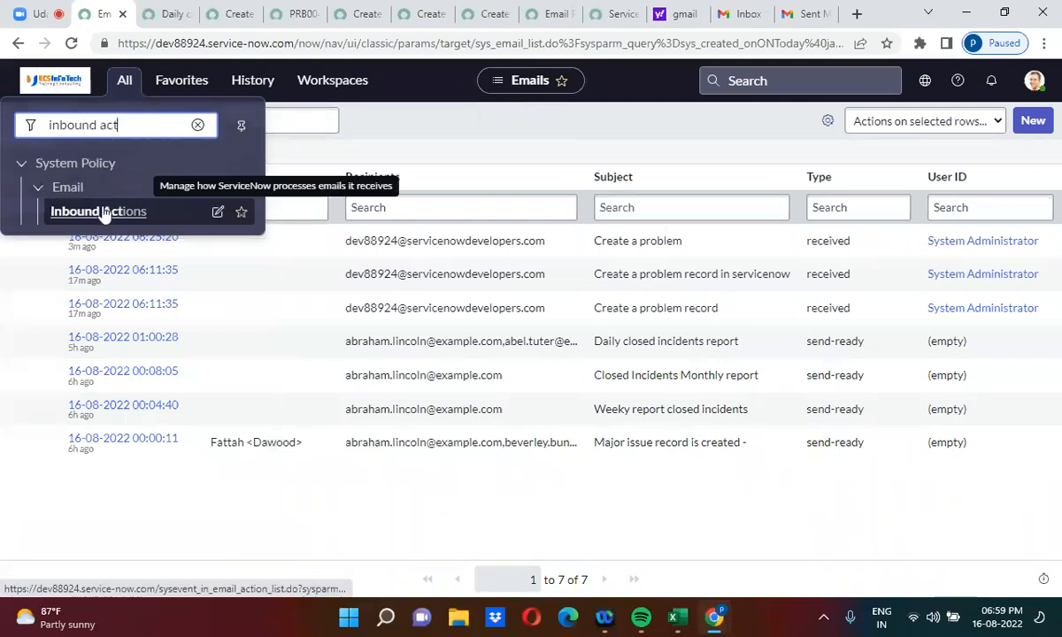
middle_click(104, 212)
left_click(166, 10)
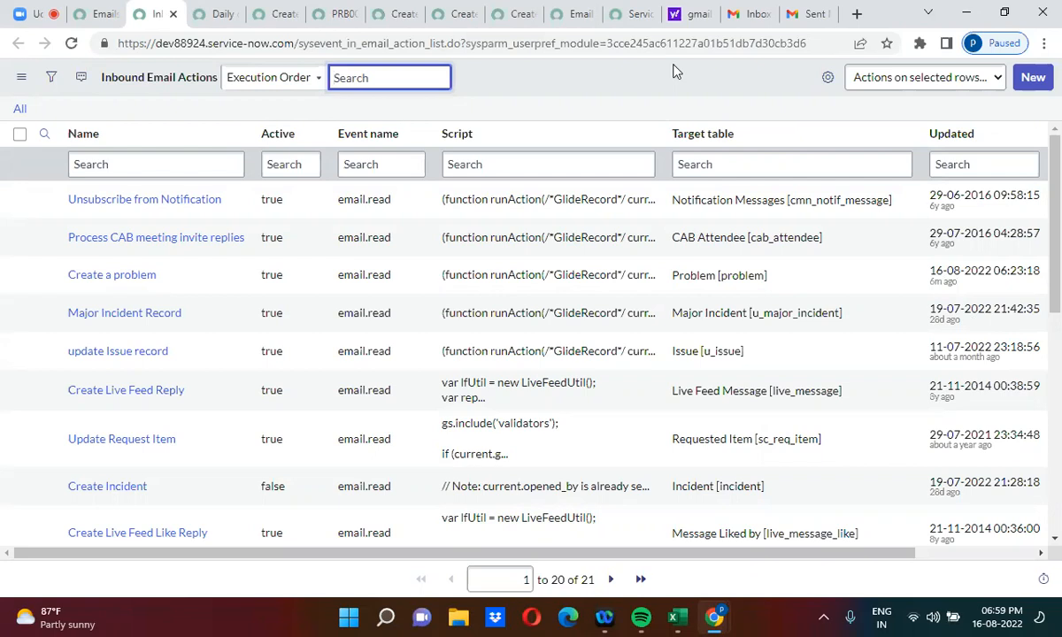
Step: Create a new active inbound action named 'Update record' targeting the Problem table
left_click(1034, 78)
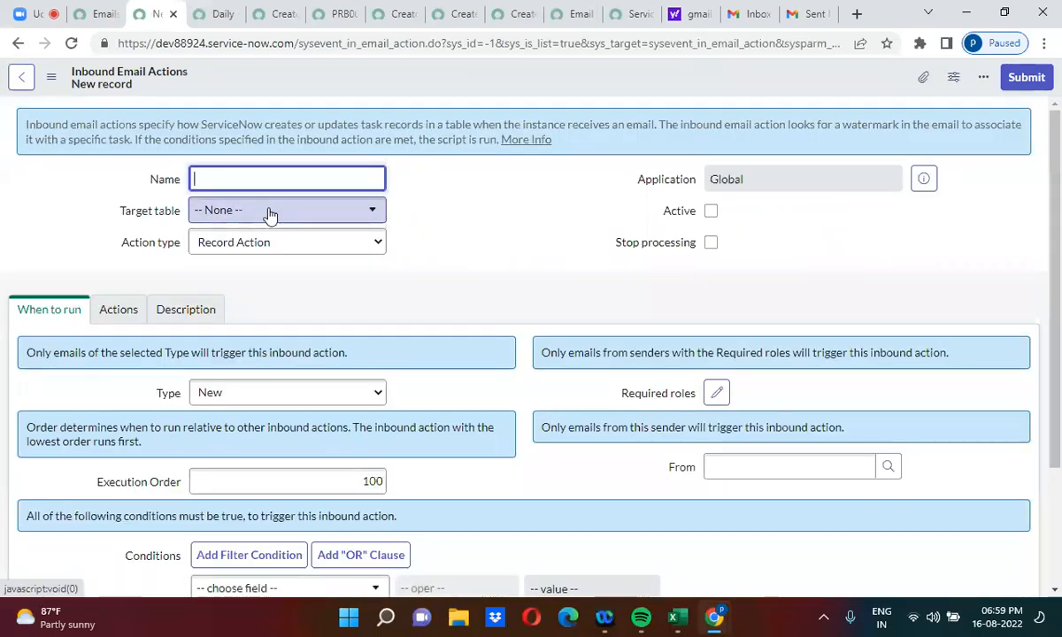
left_click(270, 215)
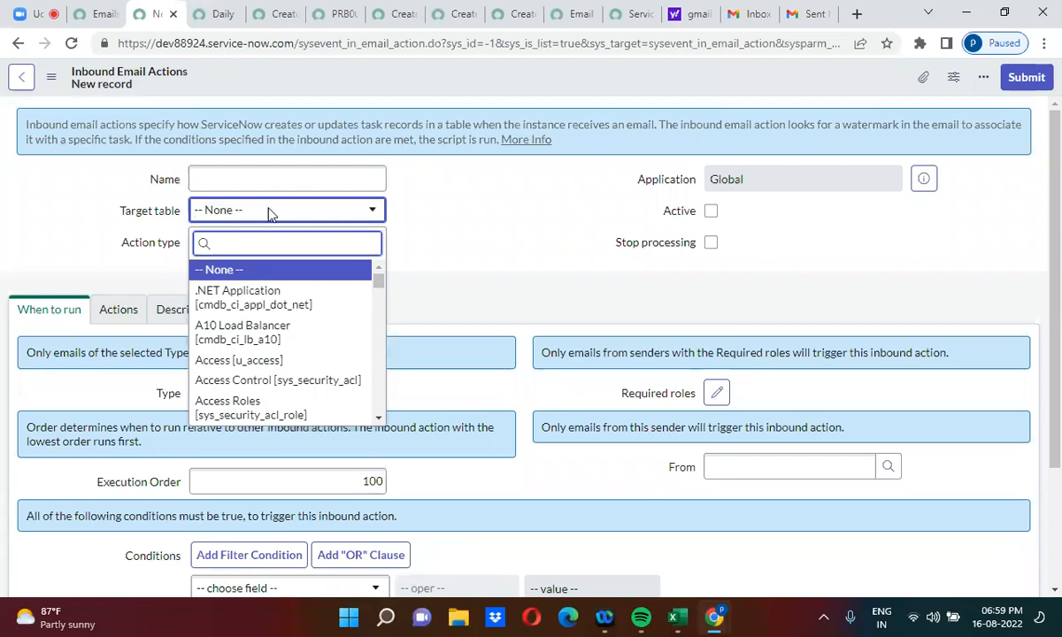
type("prob")
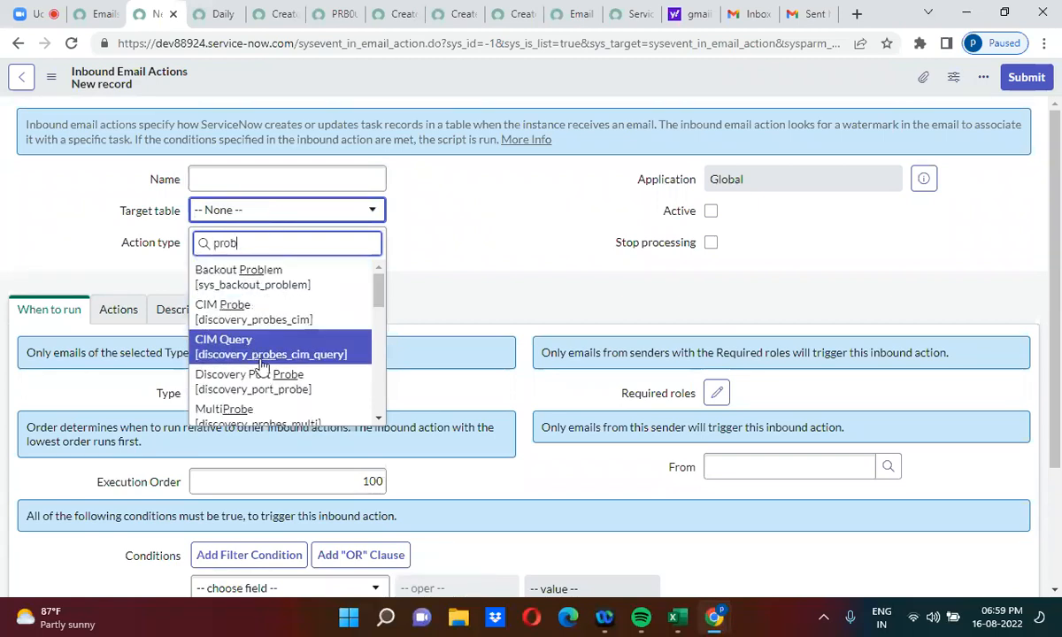
type("le")
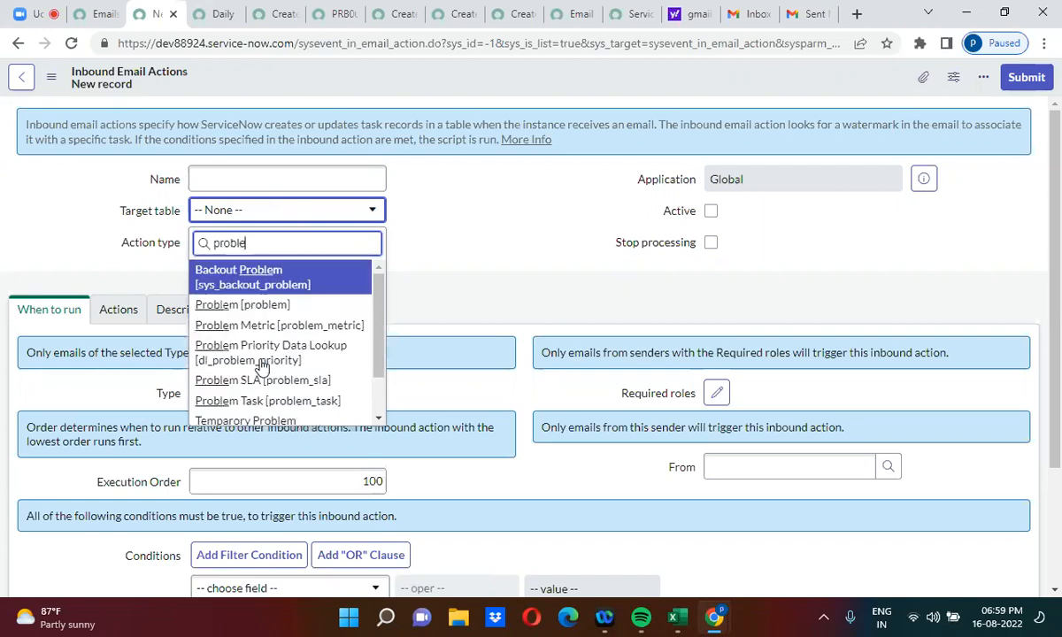
left_click(255, 310)
left_click(234, 180)
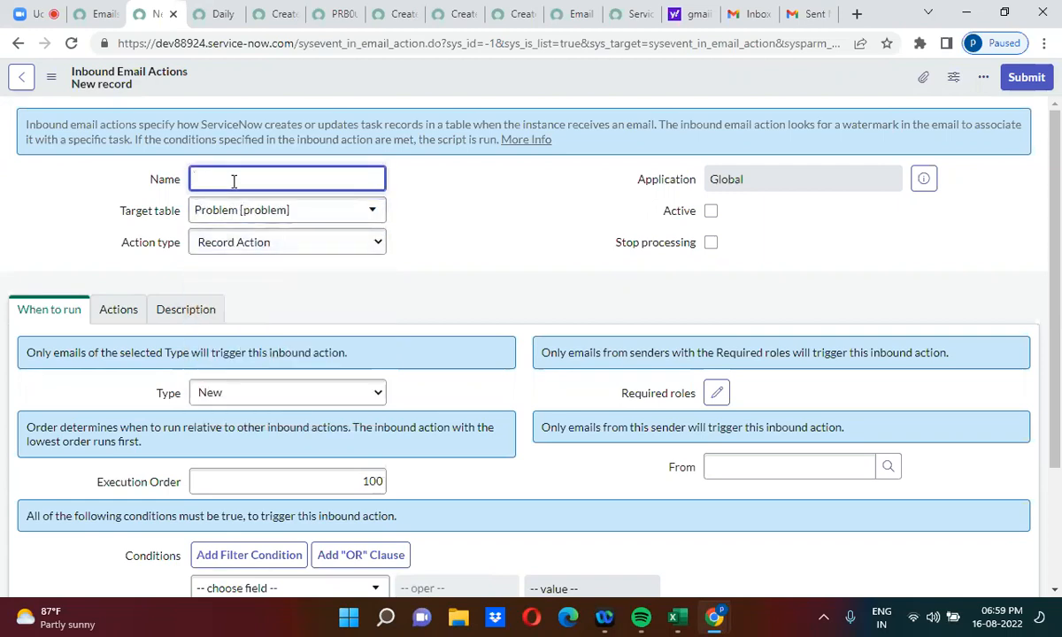
type("Update record")
left_click(711, 210)
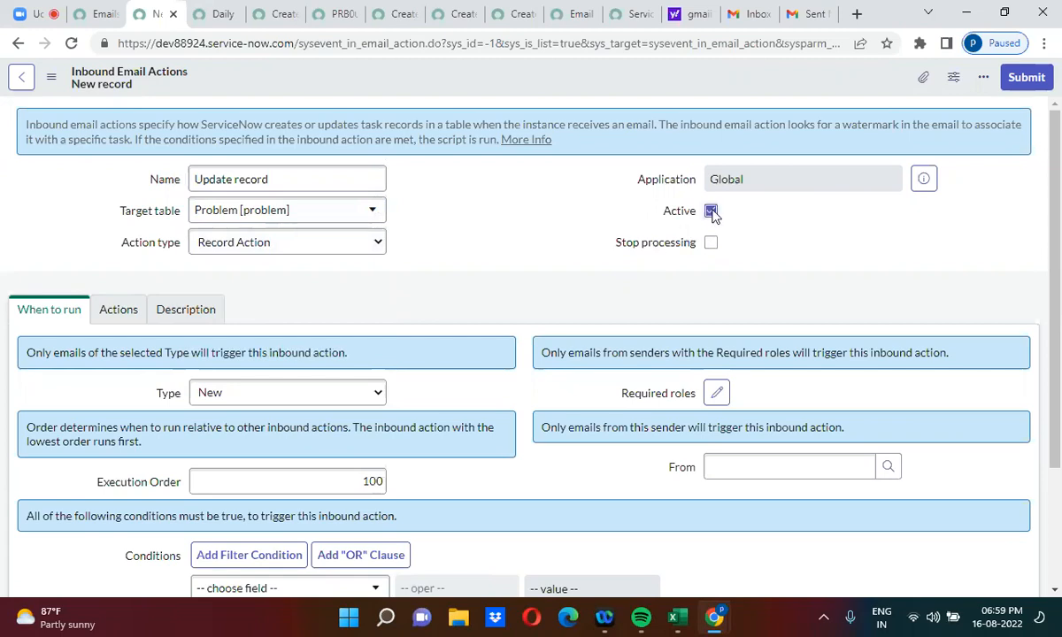
Step: Keep the type as New and add the condition Subject is not empty
scroll(472, 382, "down", 1)
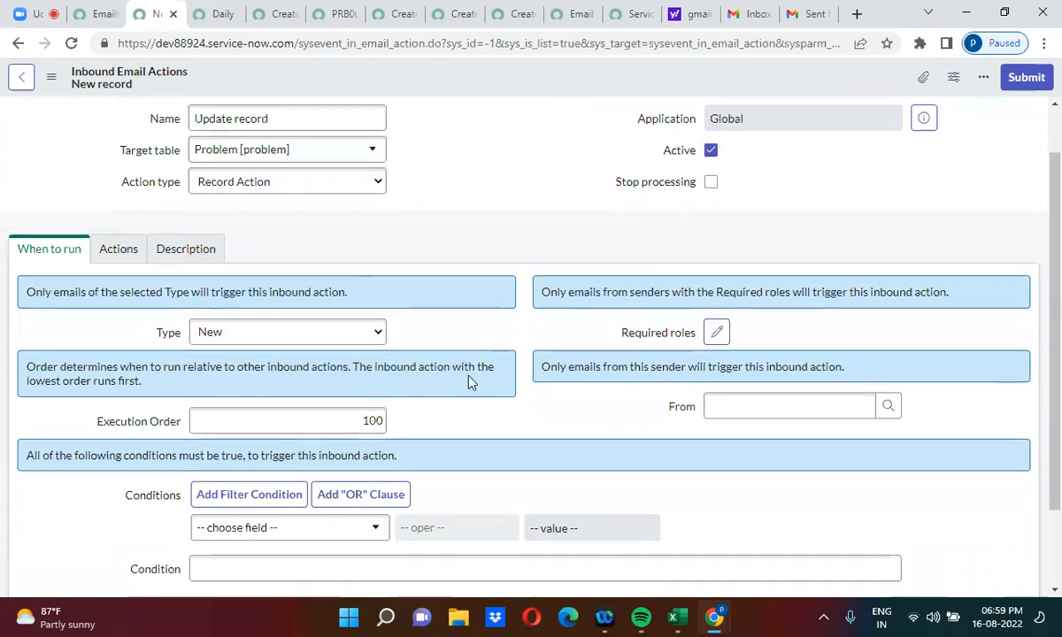
scroll(470, 383, "down", 1)
left_click(275, 298)
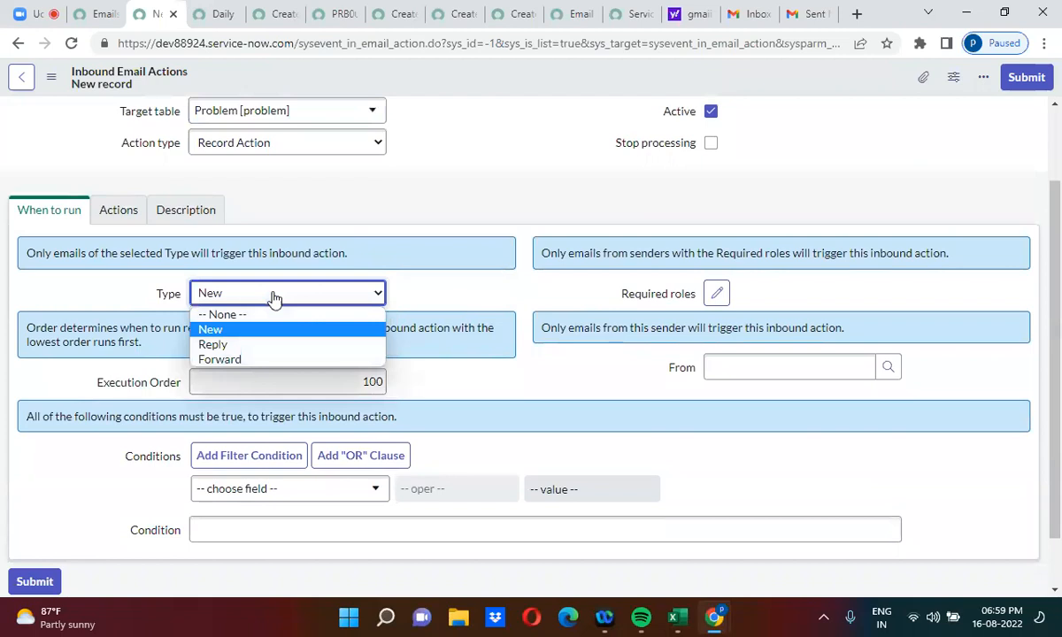
left_click(274, 299)
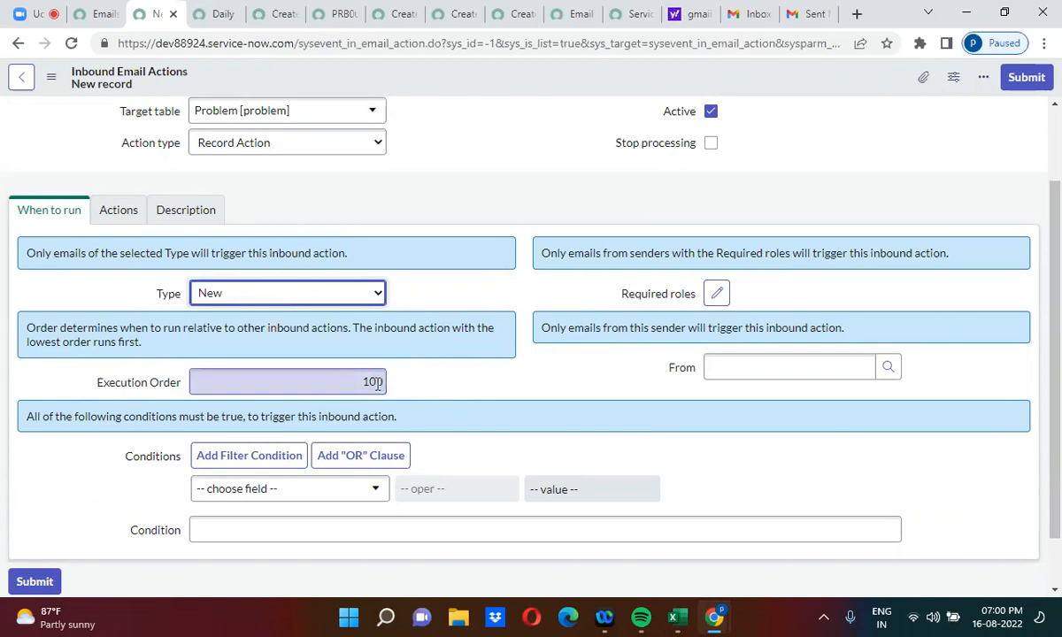
left_click(522, 434)
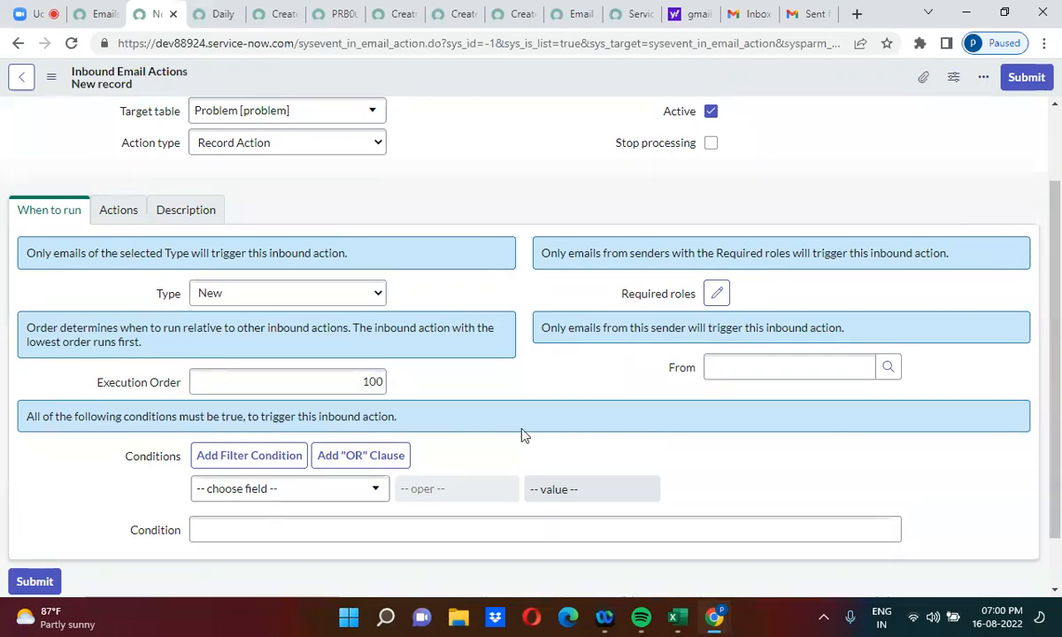
scroll(522, 434, "down", 1)
left_click(269, 456)
type("subj")
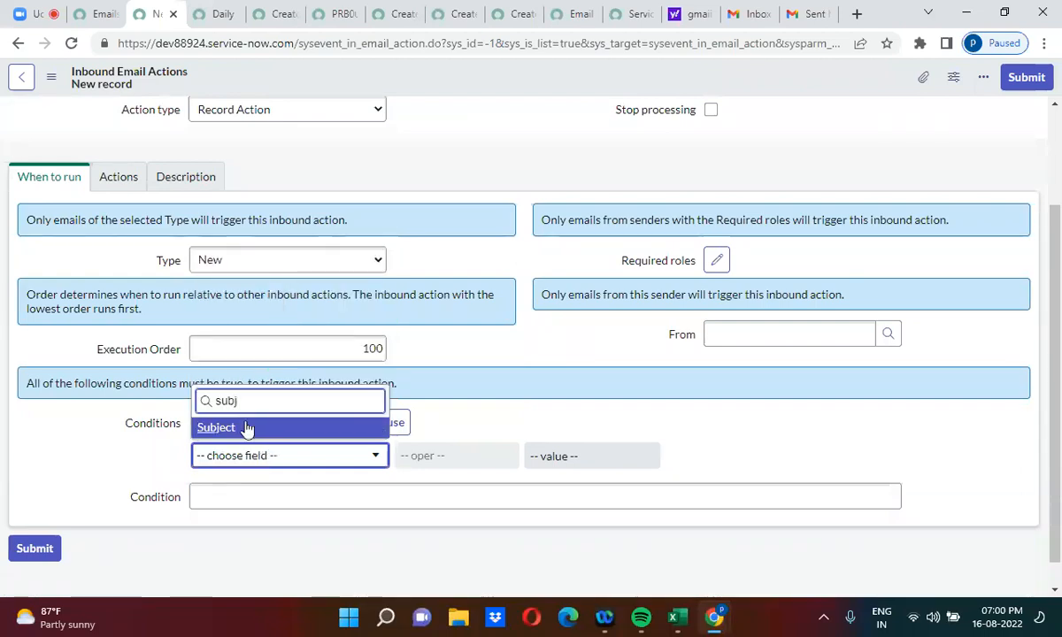
left_click(248, 428)
left_click(489, 455)
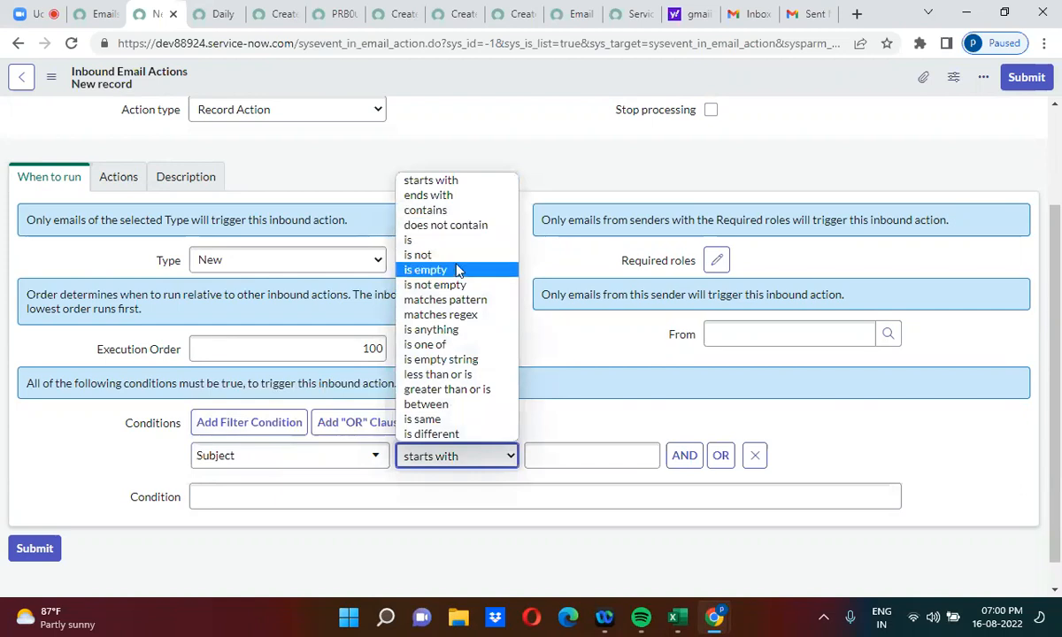
left_click(458, 285)
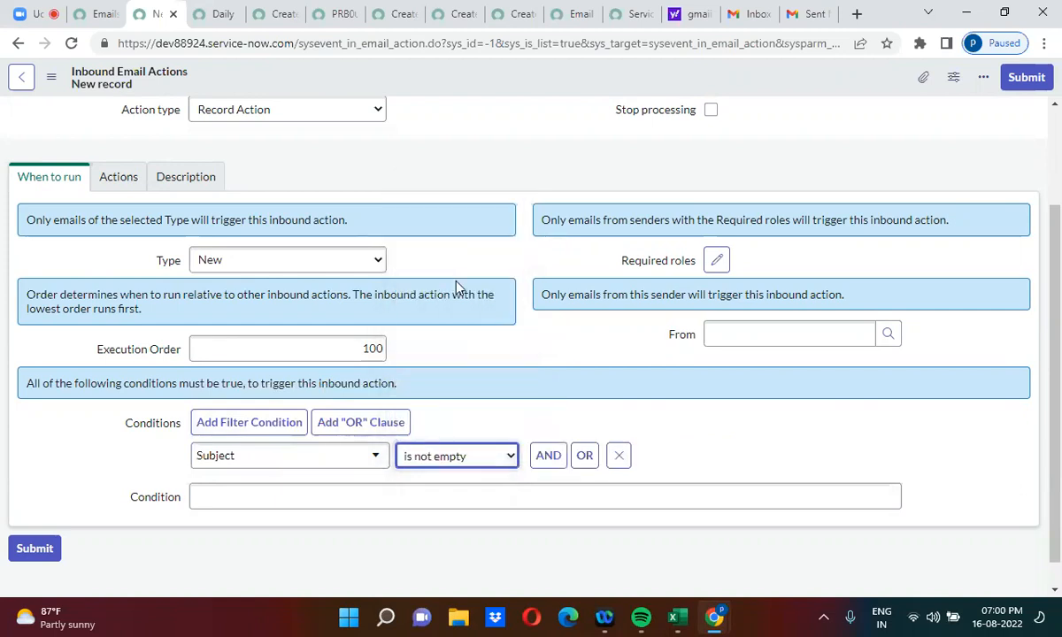
Step: Replace the script comment with a GlideRecord on 'problem' querying number = email.subject
left_click(114, 180)
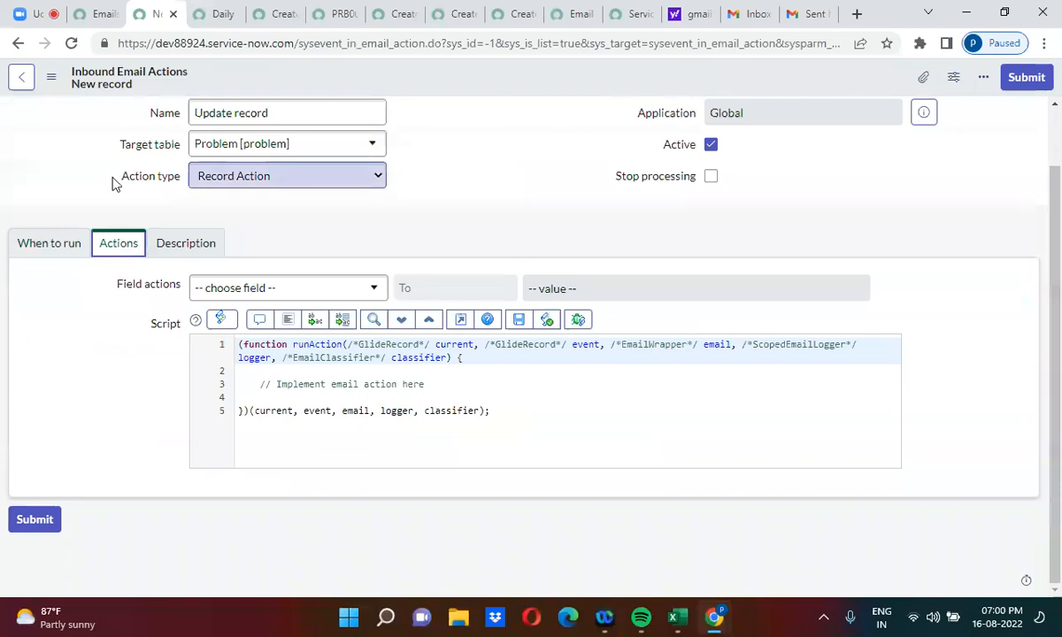
left_click_drag(259, 384, 427, 386)
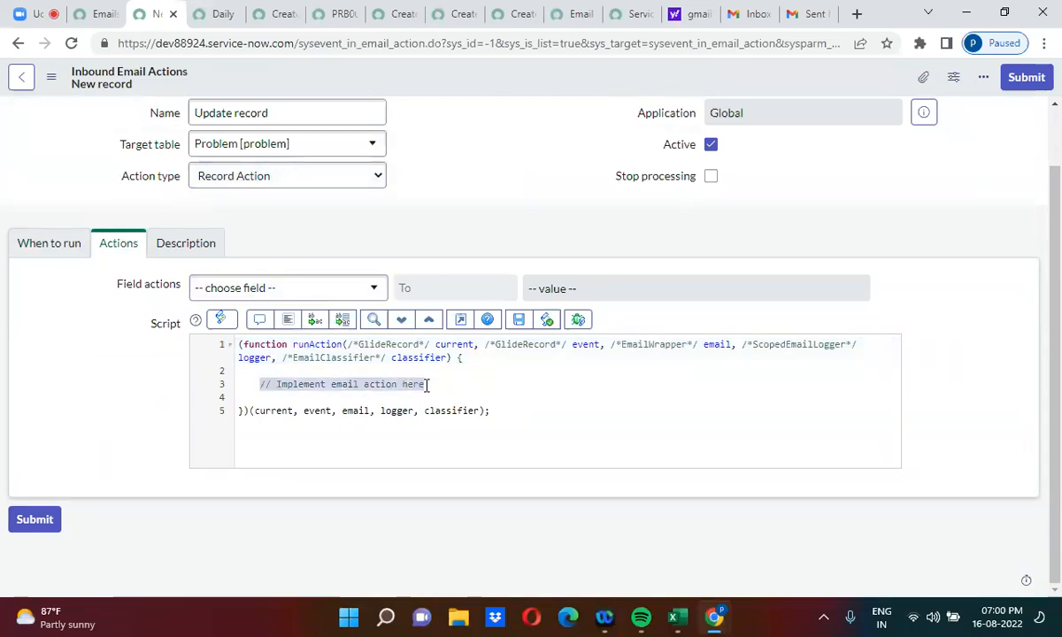
key("Return")
type("var gr = new")
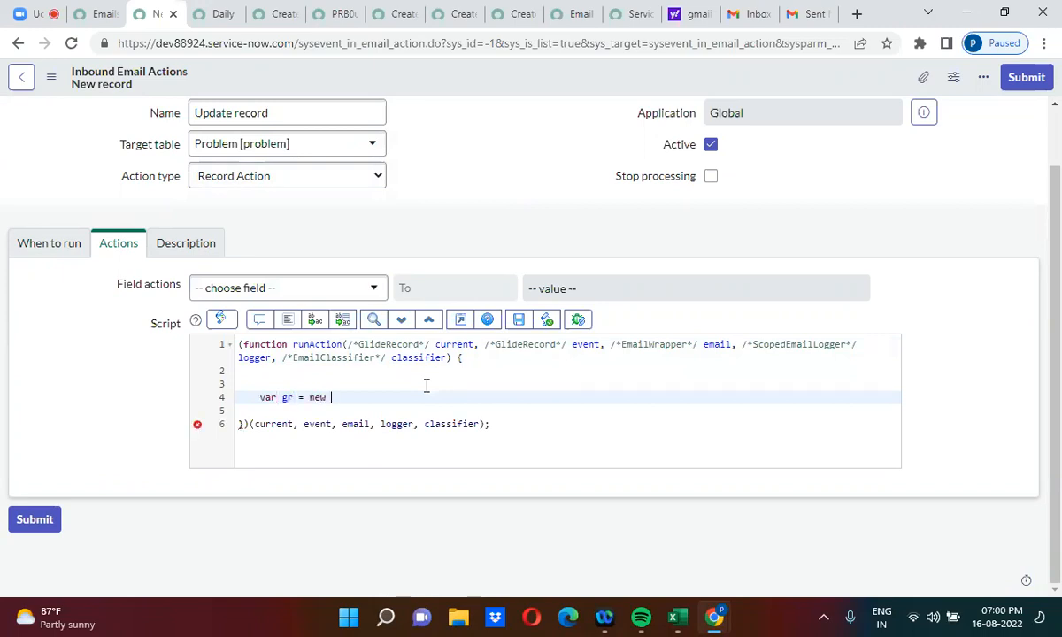
type(" GlideRecord()")
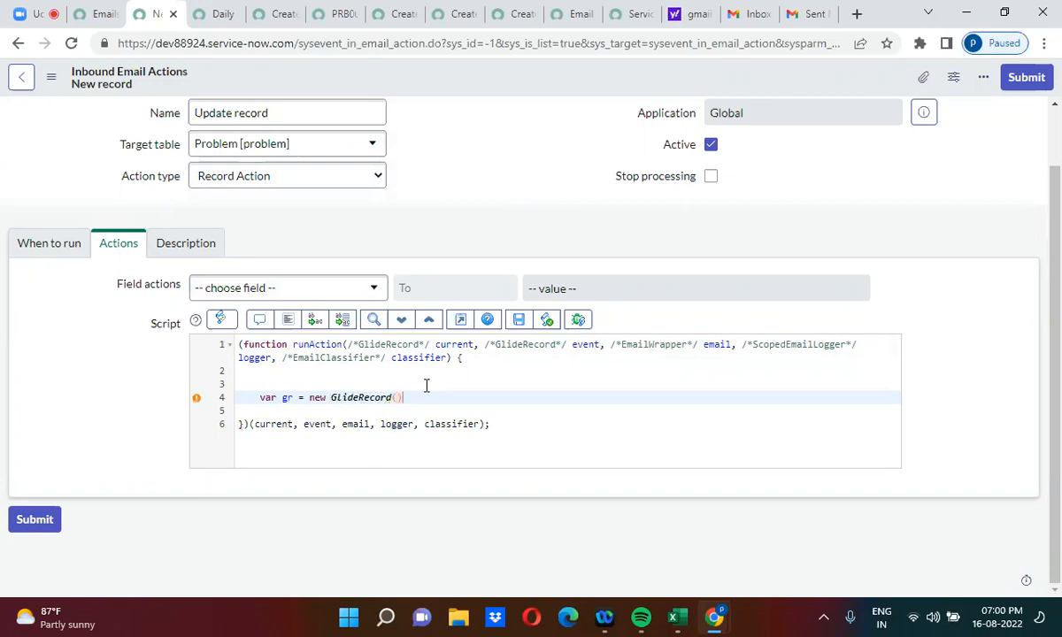
type(";")
key("Left")
key("Left")
type("'problem")
key("End")
key("Return")
type("gr")
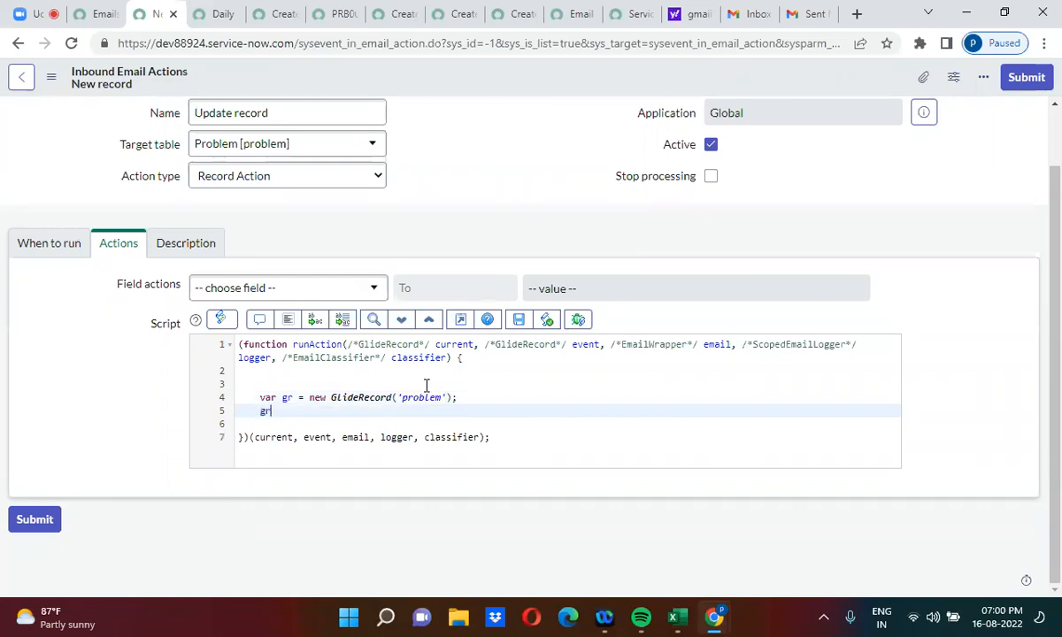
type(".add")
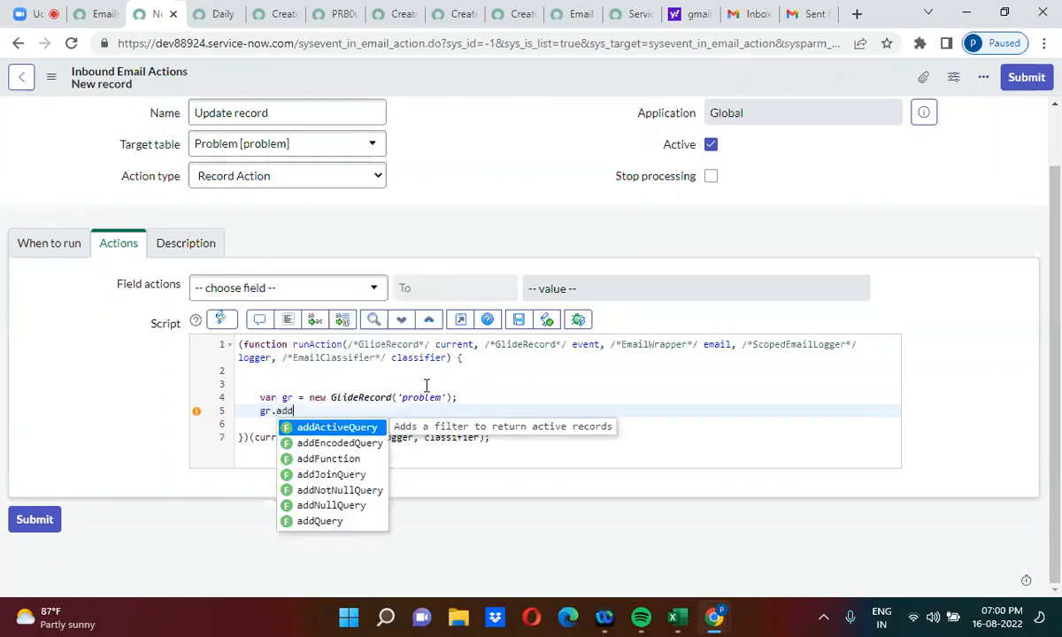
type("Q")
key("Return")
type("'")
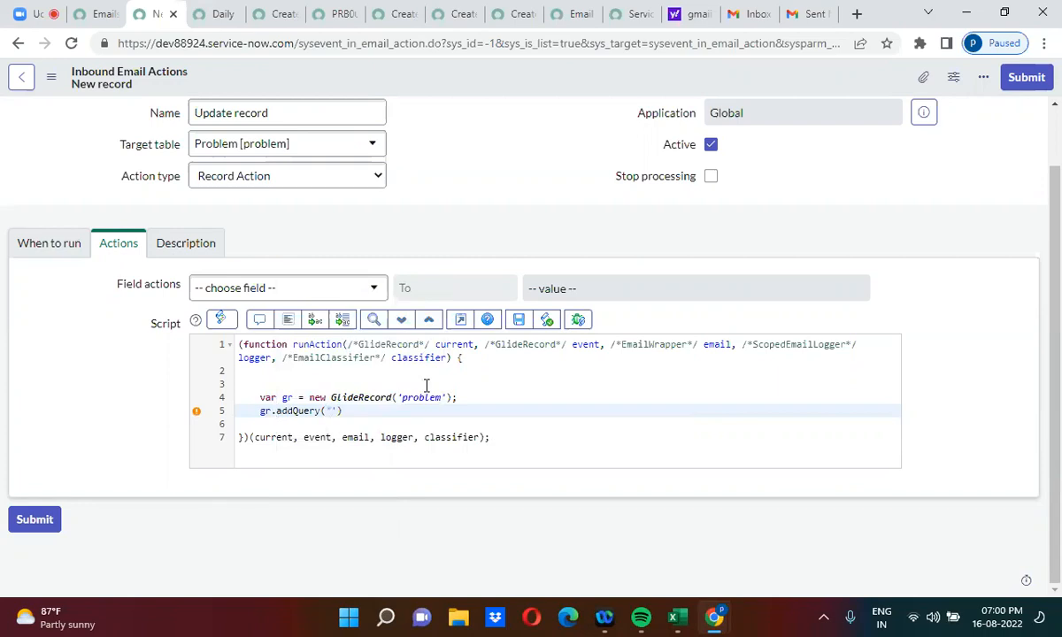
type("number', email.subject);")
key("Return")
type("g")
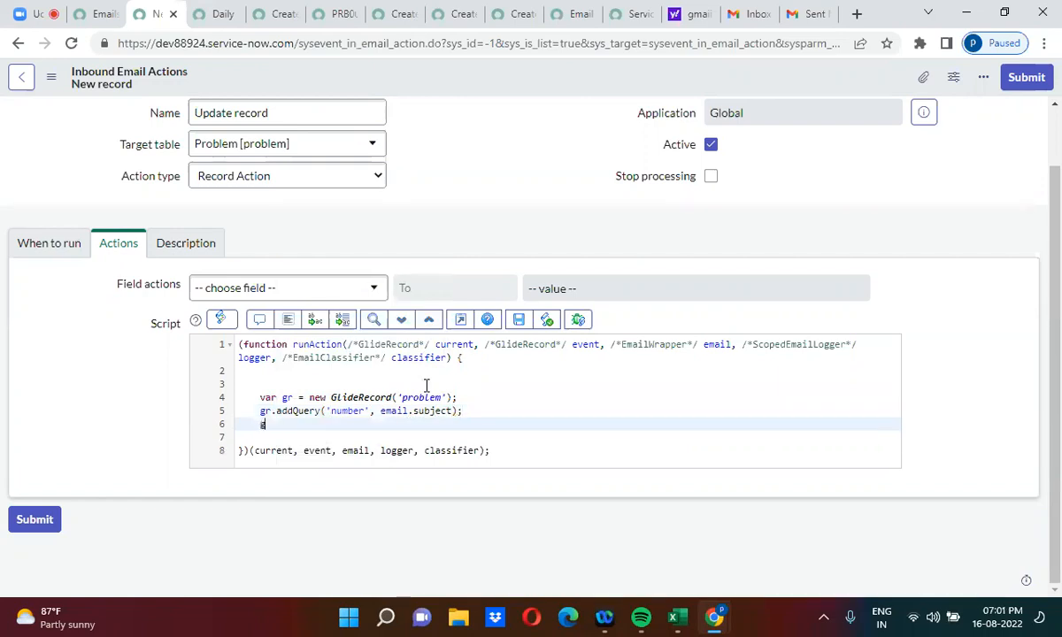
type("r.query();")
key("Return")
Step: Add an if(gr.next()) block setting description to email.body_text with gr.update(), then save
type("if")
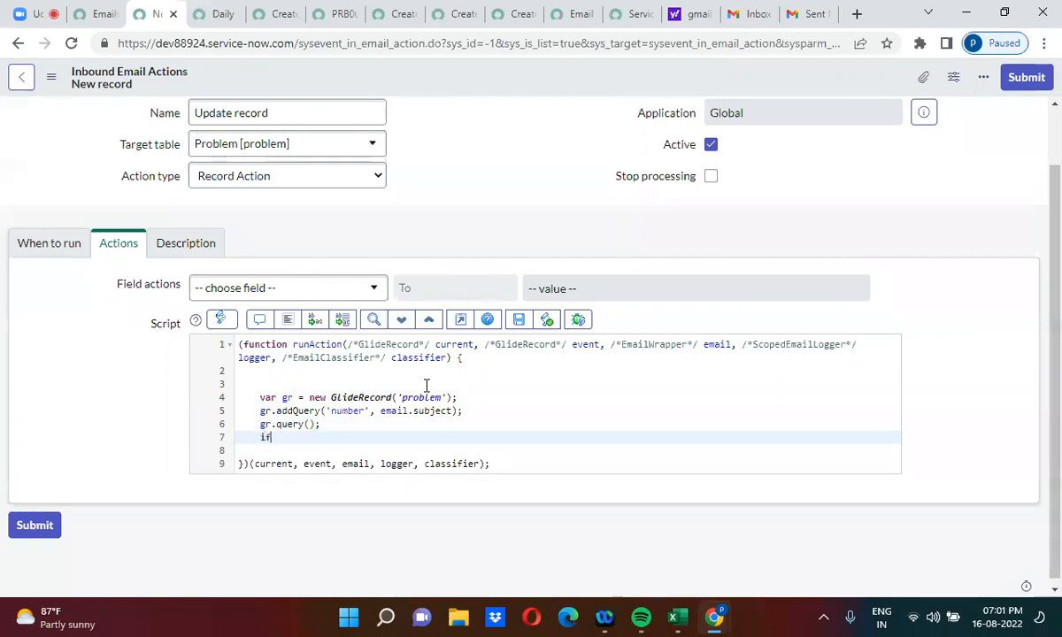
type("(){")
key("Return")
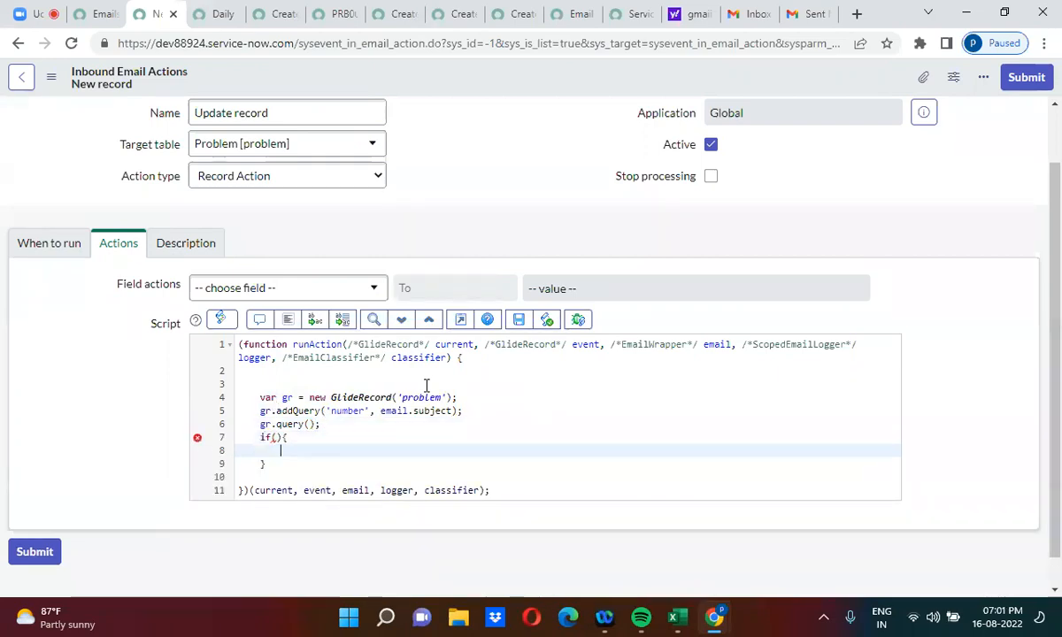
key("Up")
key("Left")
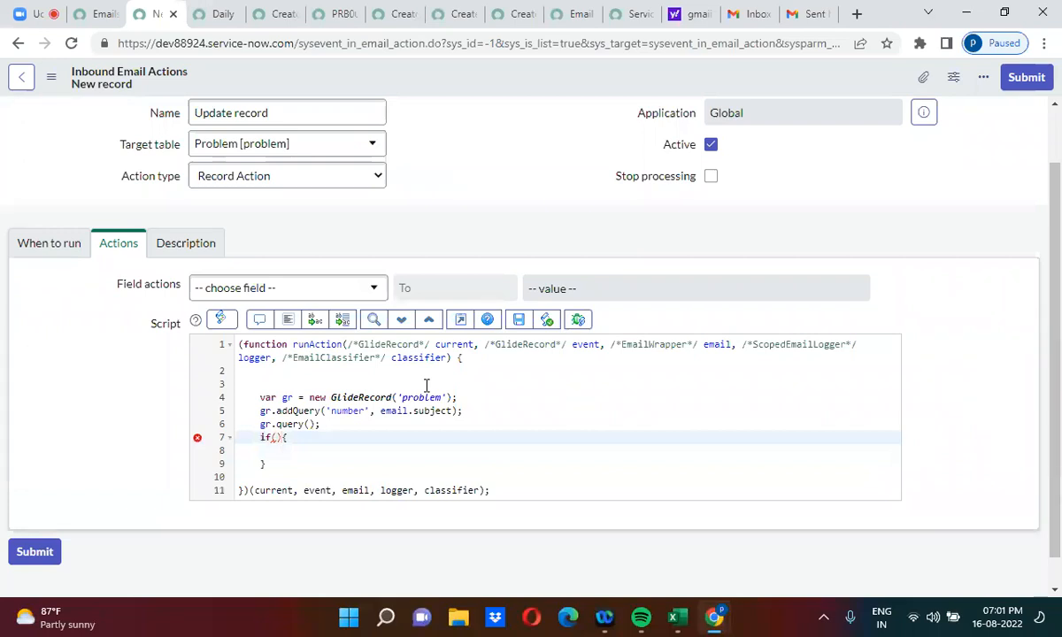
type("gr.n")
key("Down")
key("Return")
key("Down")
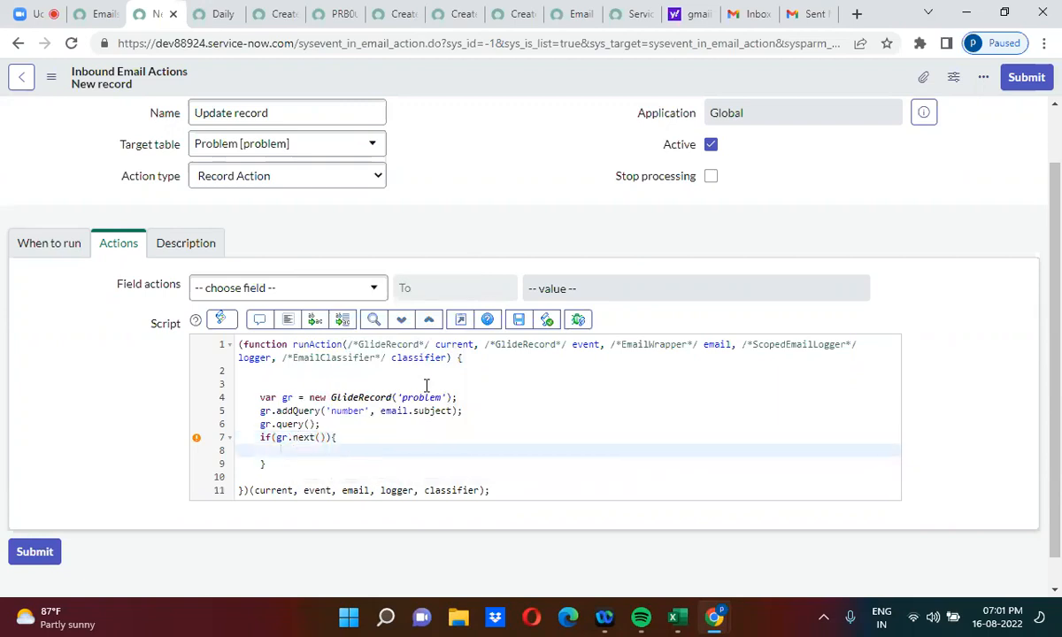
type("gr.des")
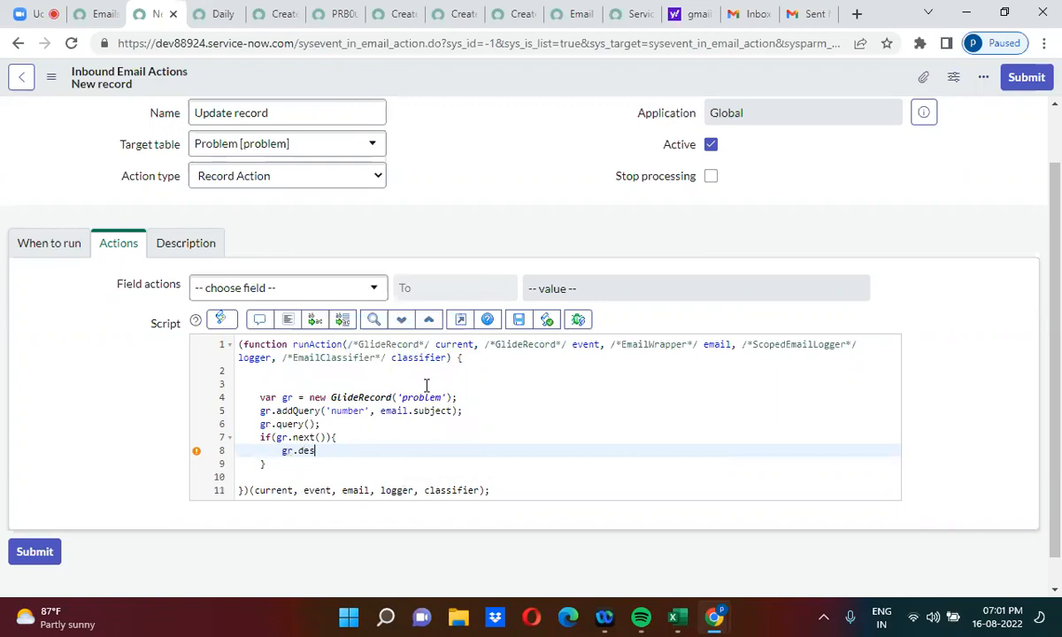
type("cription = emai")
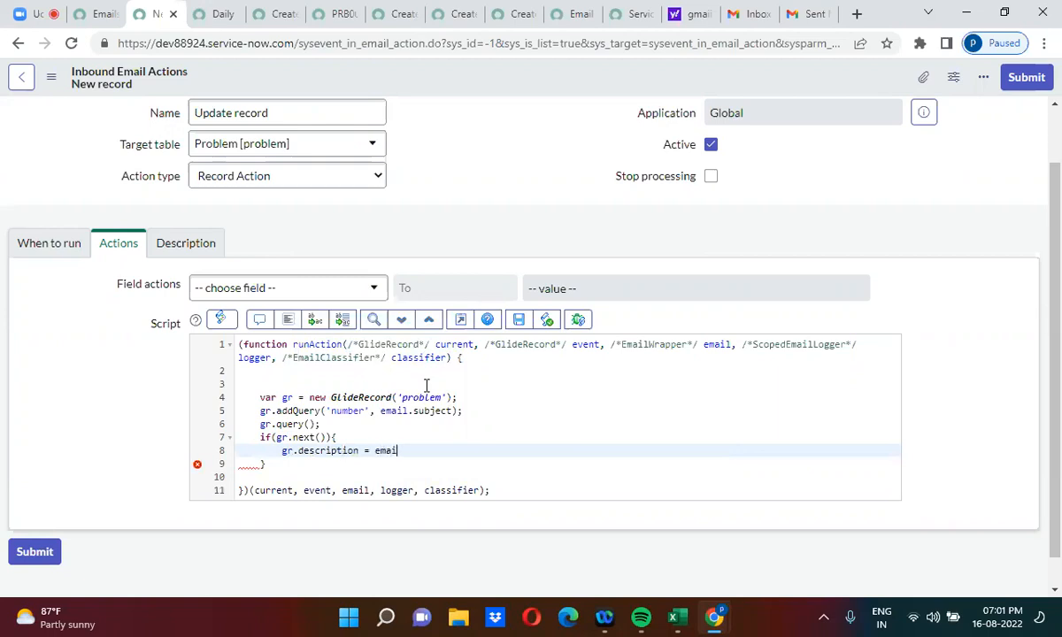
type("l.body_texrt")
key("BackSpace")
key("BackSpace")
type("t;")
key("Return")
type("gr.up")
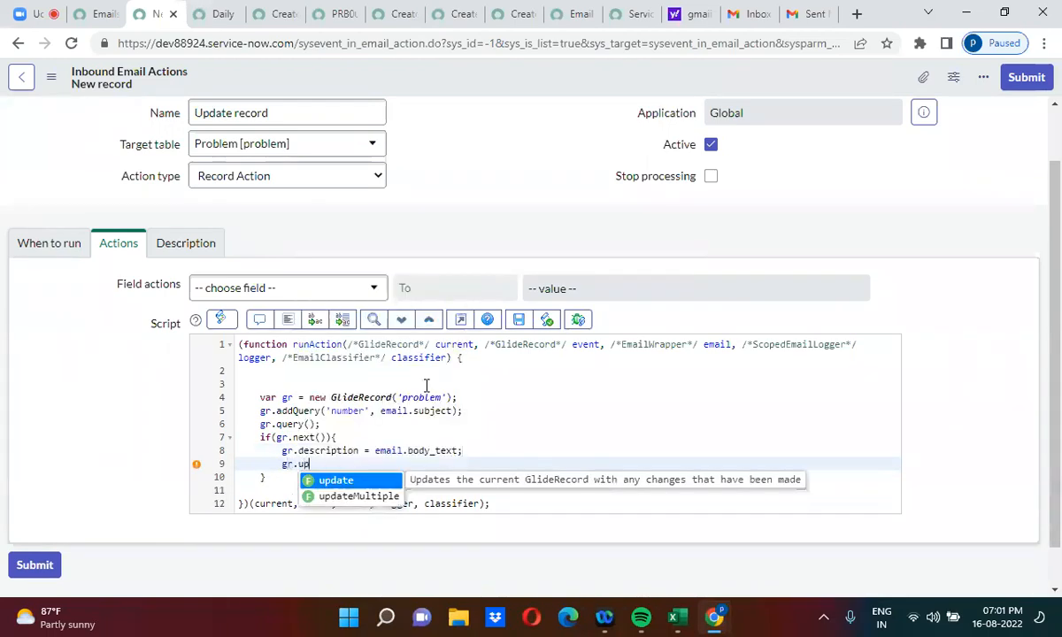
key("Return")
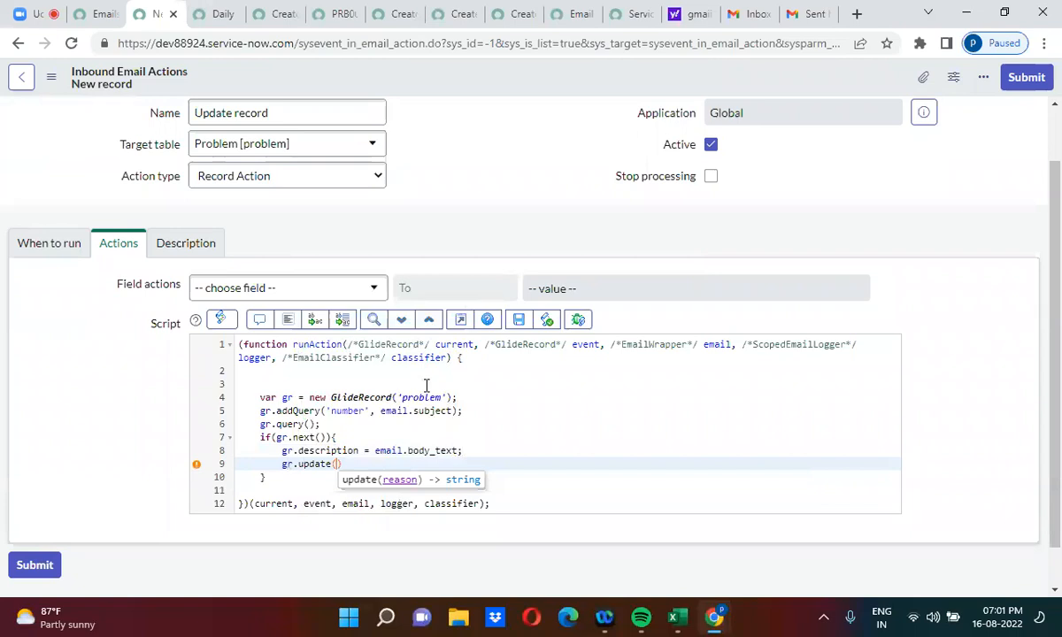
type(");")
right_click(507, 75)
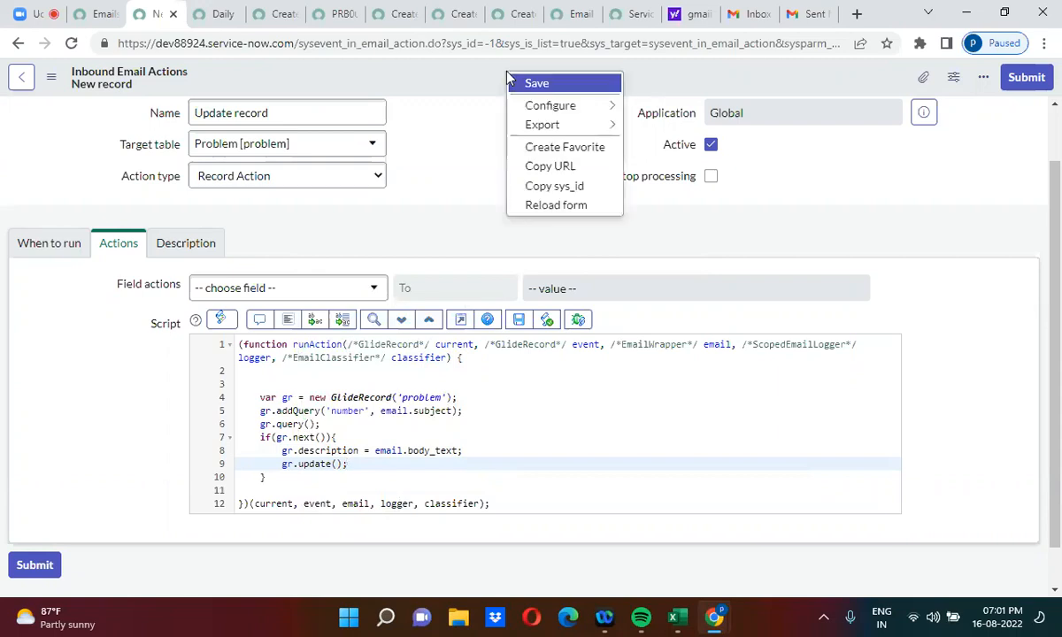
left_click(538, 83)
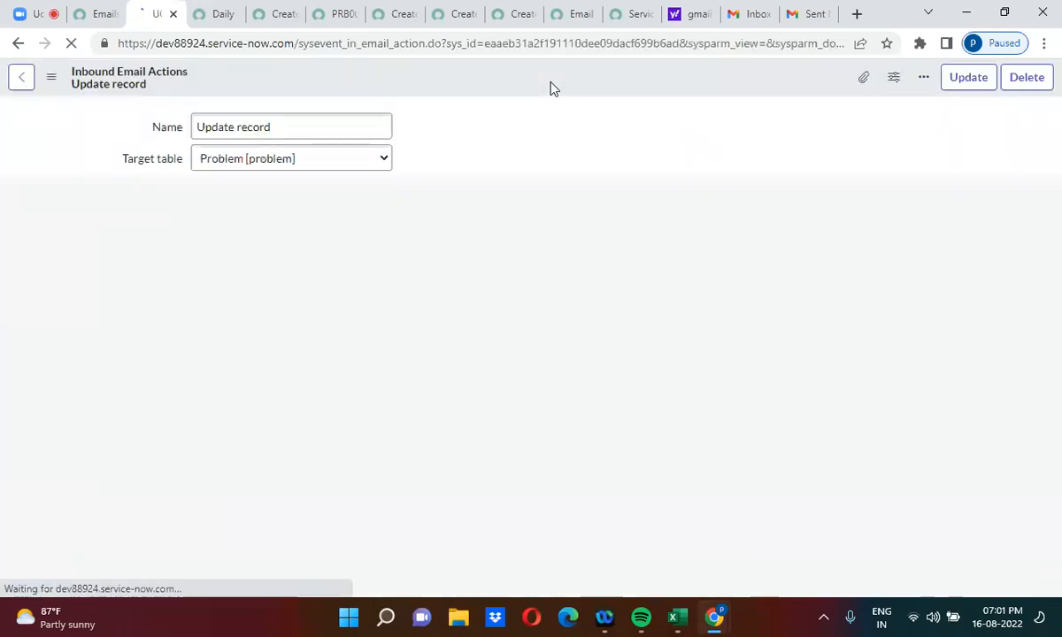
Step: Replace the 'How are you' line with 'I am updating the record' and send the PRB0040060 email
left_click(812, 12)
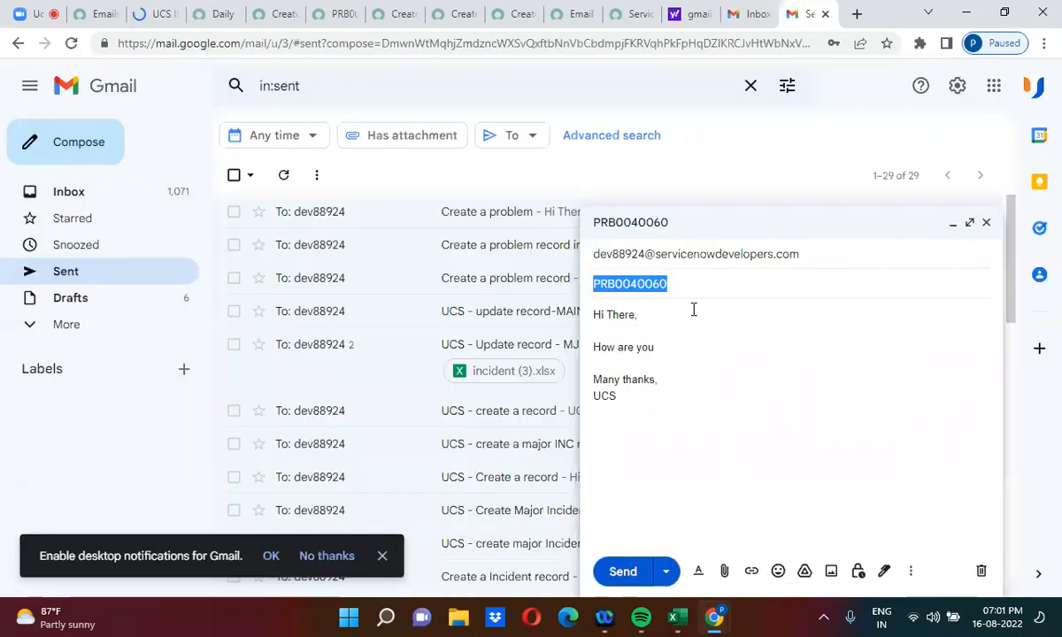
triple_click(631, 350)
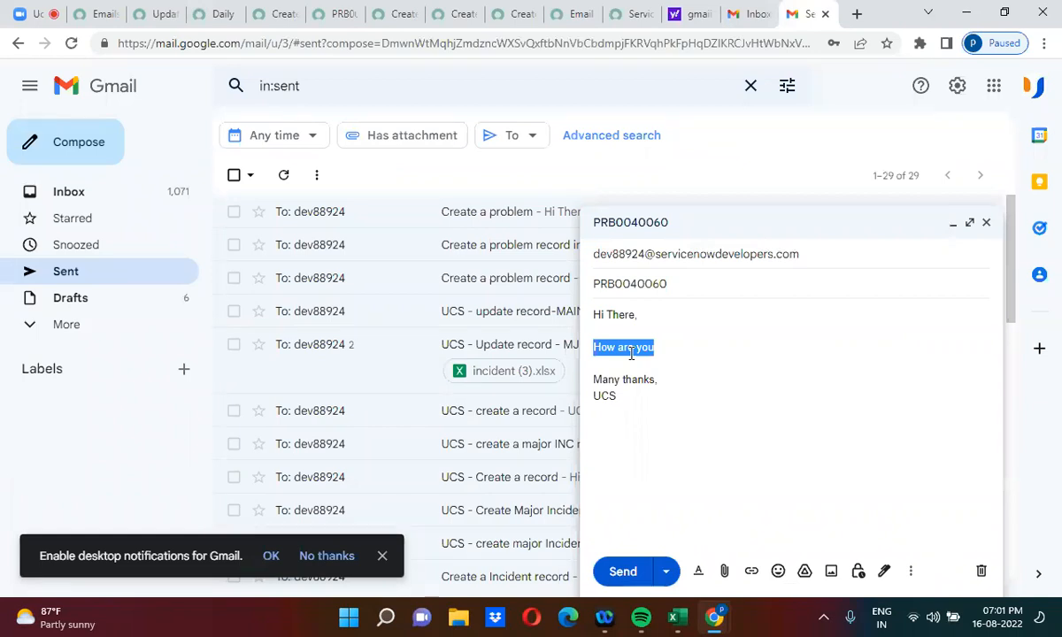
key("BackSpace")
type("I")
key("Return")
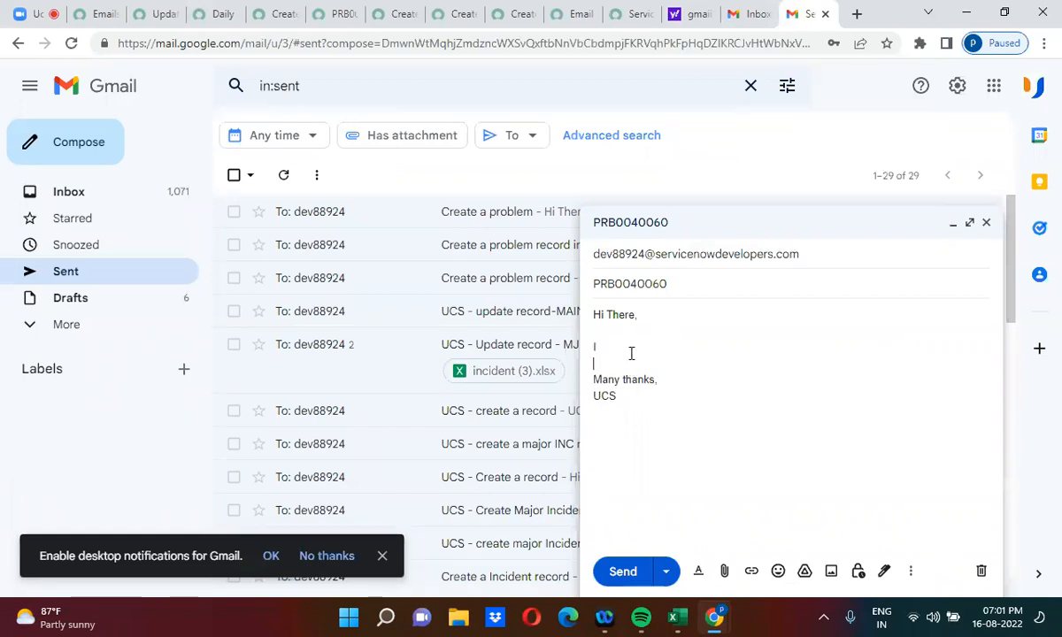
type("am upd")
type("ating")
type("e r")
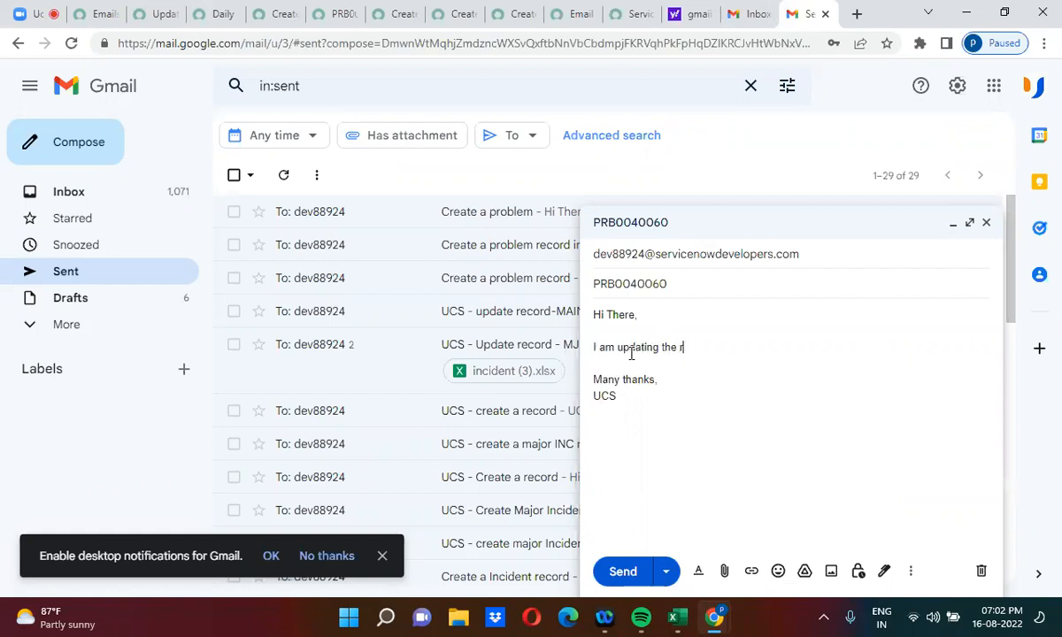
type("ecord")
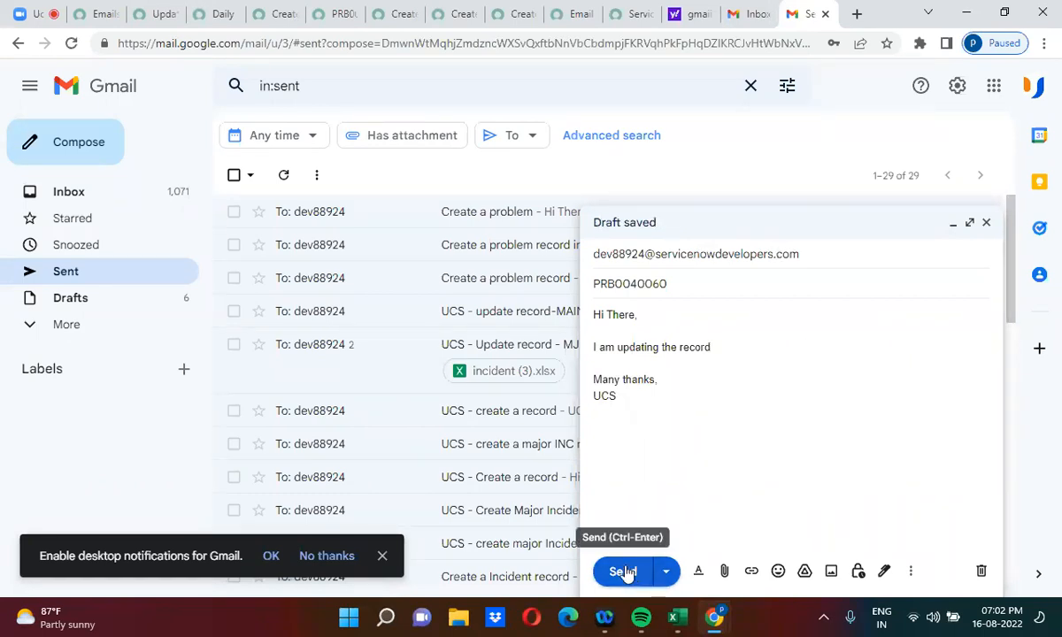
left_click(624, 573)
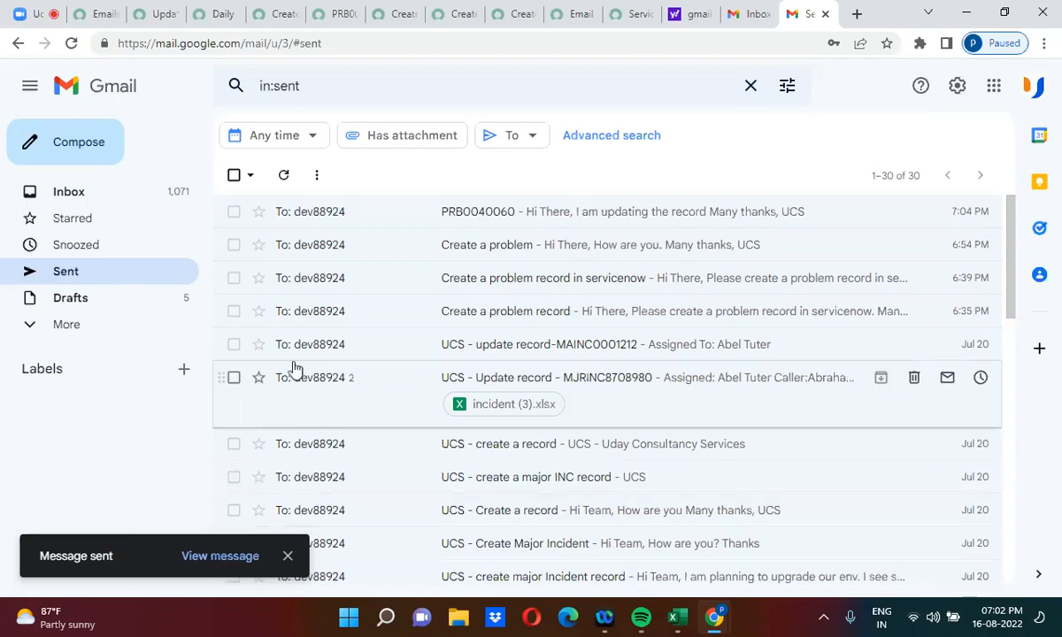
Step: Refresh today's emails list and reload PRB0040060, whose description still reads 'Hi There, How are you.'
left_click(97, 13)
left_click(469, 133)
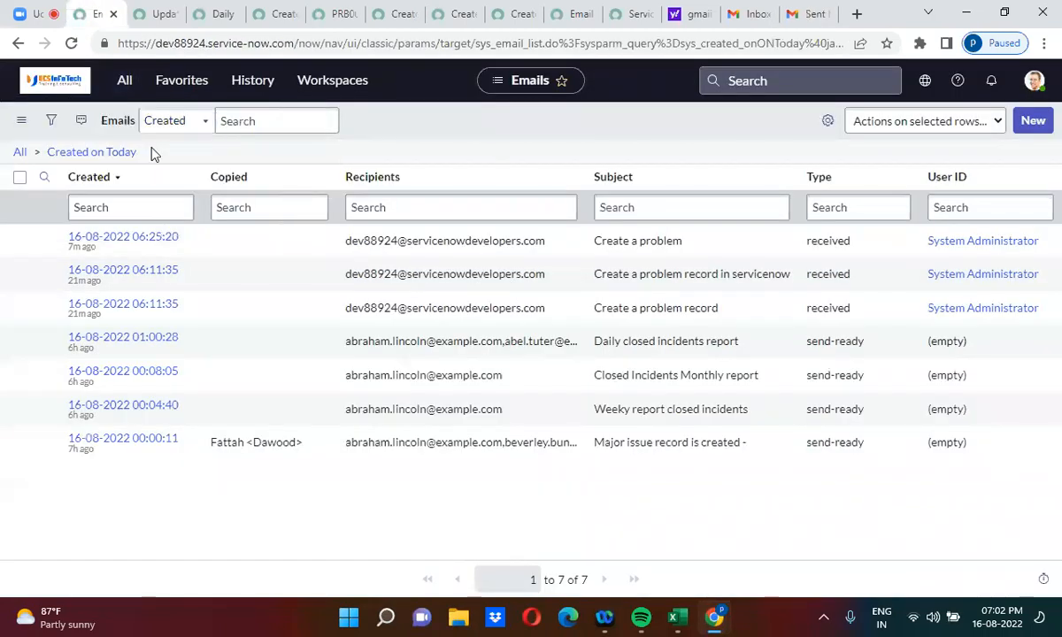
left_click(131, 155)
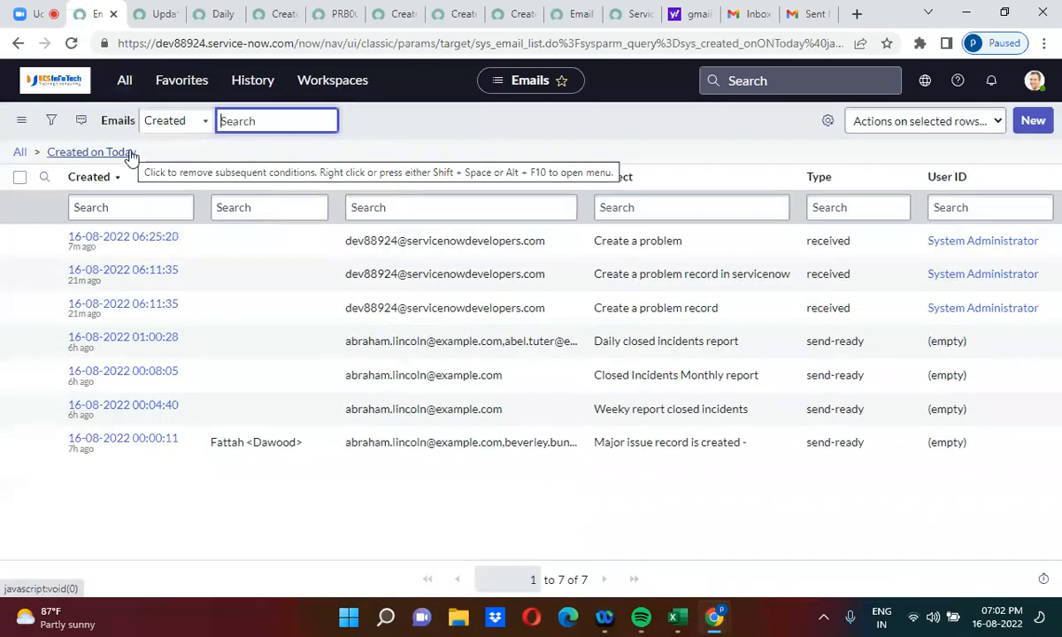
left_click(332, 14)
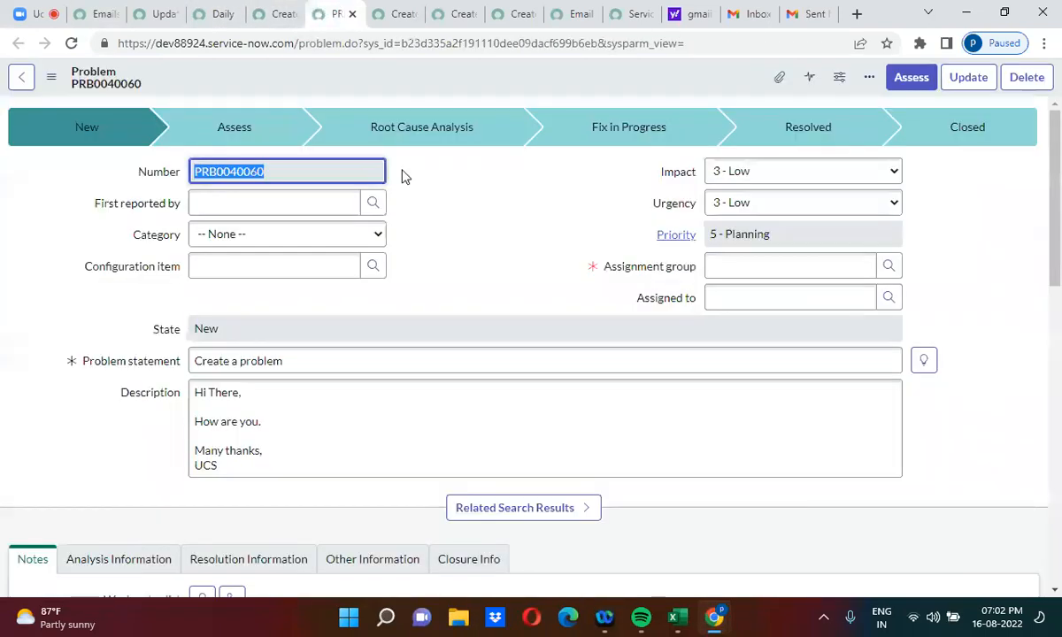
left_click(431, 309)
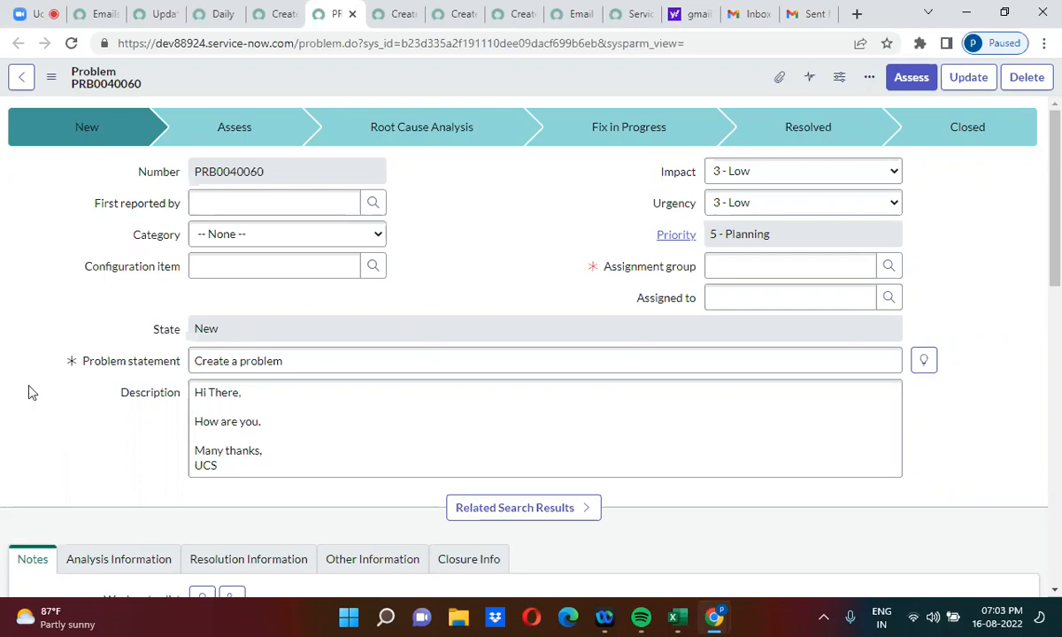
left_click(71, 44)
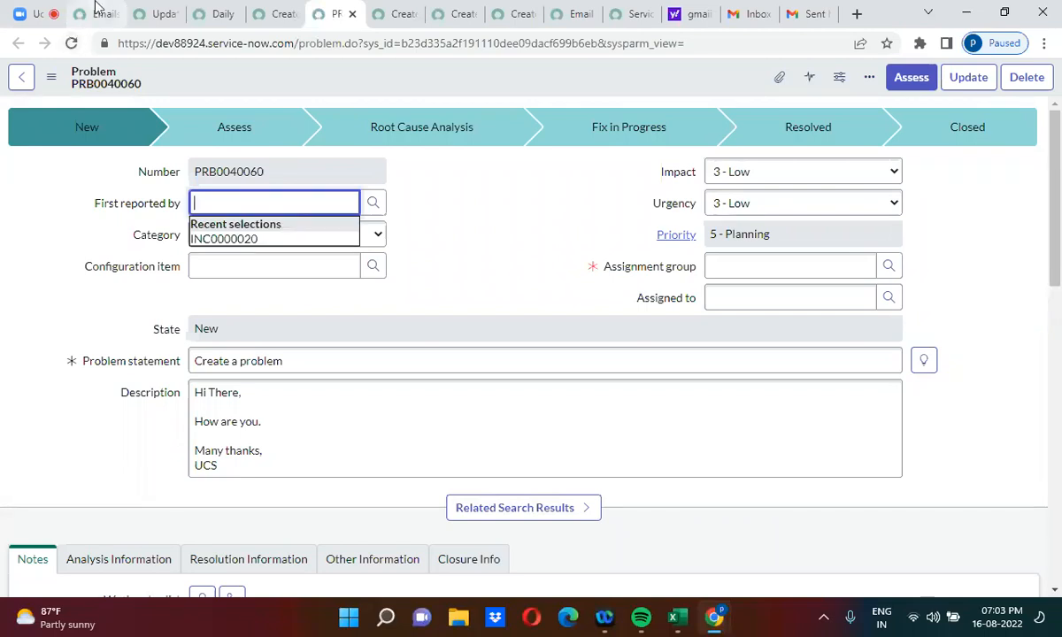
Step: Keep refreshing today's emails list until the received PRB0040060 email appears, making 8 entries
left_click(80, 16)
left_click(129, 155)
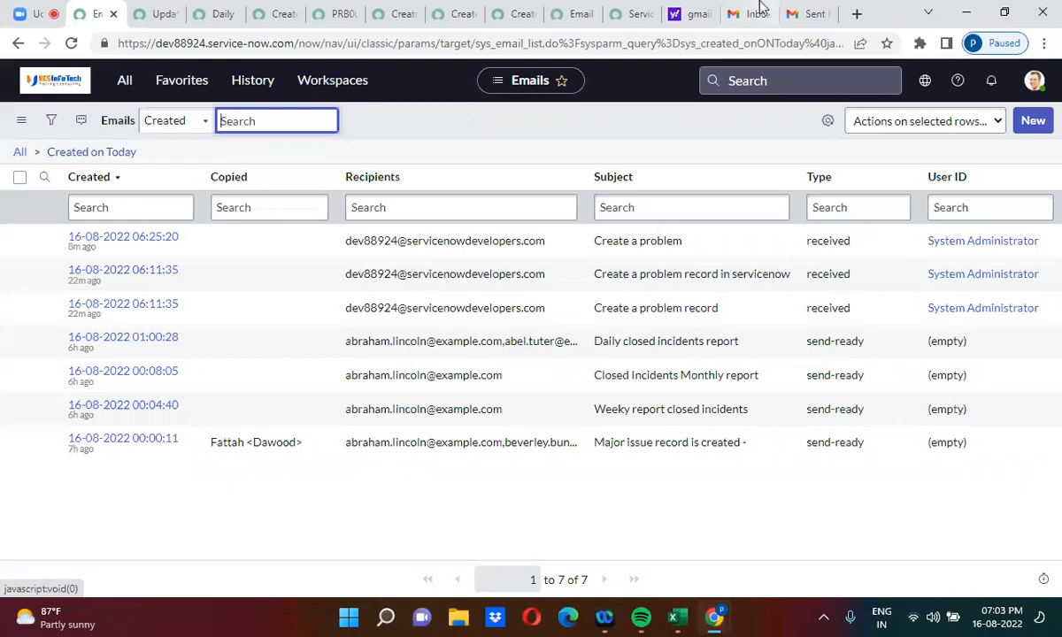
left_click(808, 13)
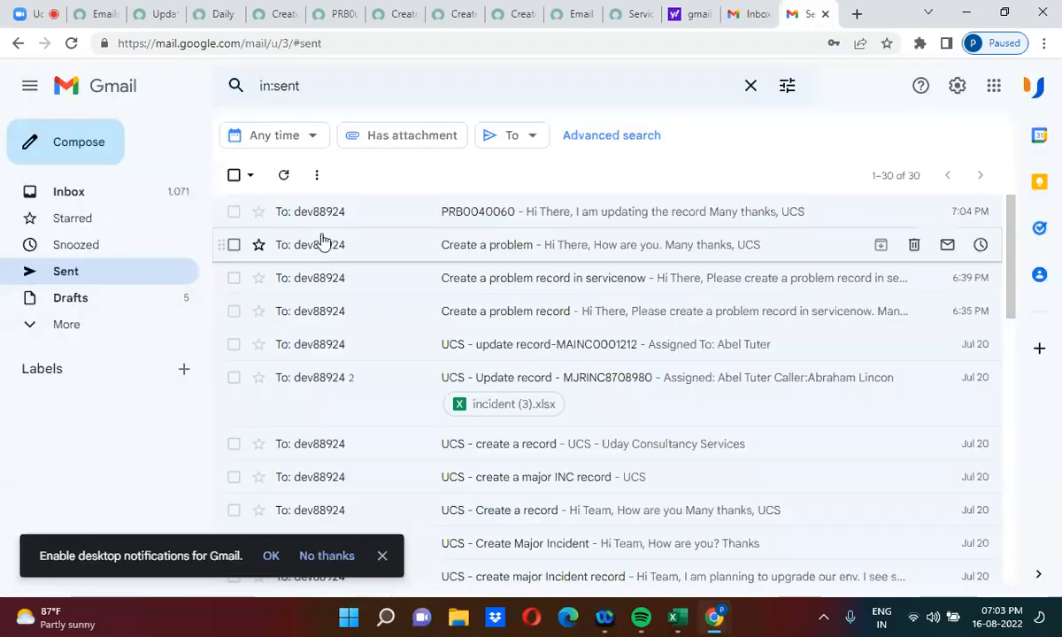
left_click(611, 213)
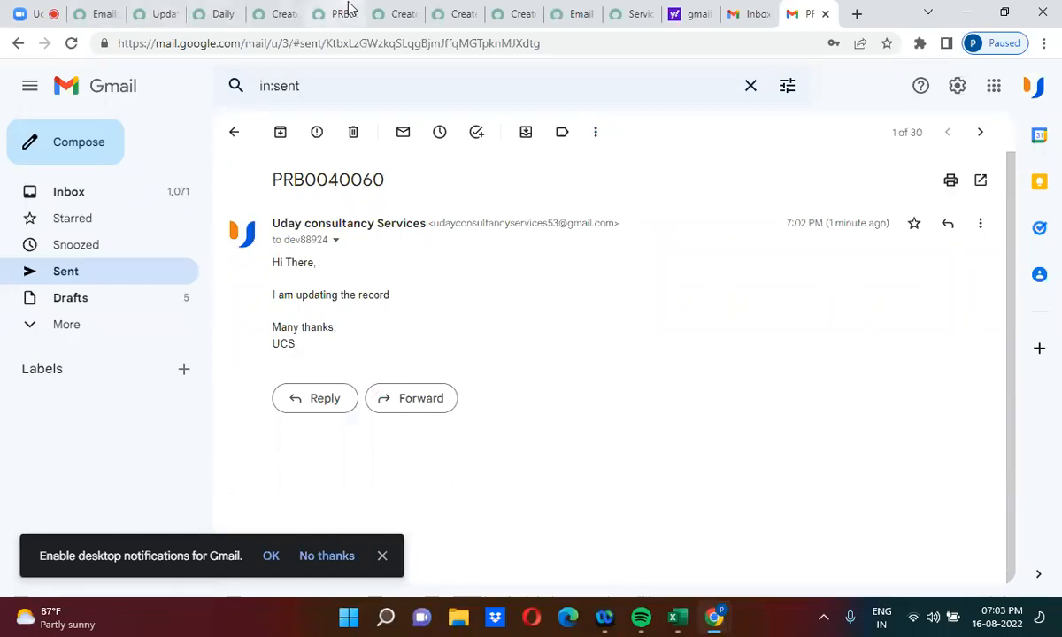
left_click(176, 10)
left_click(102, 12)
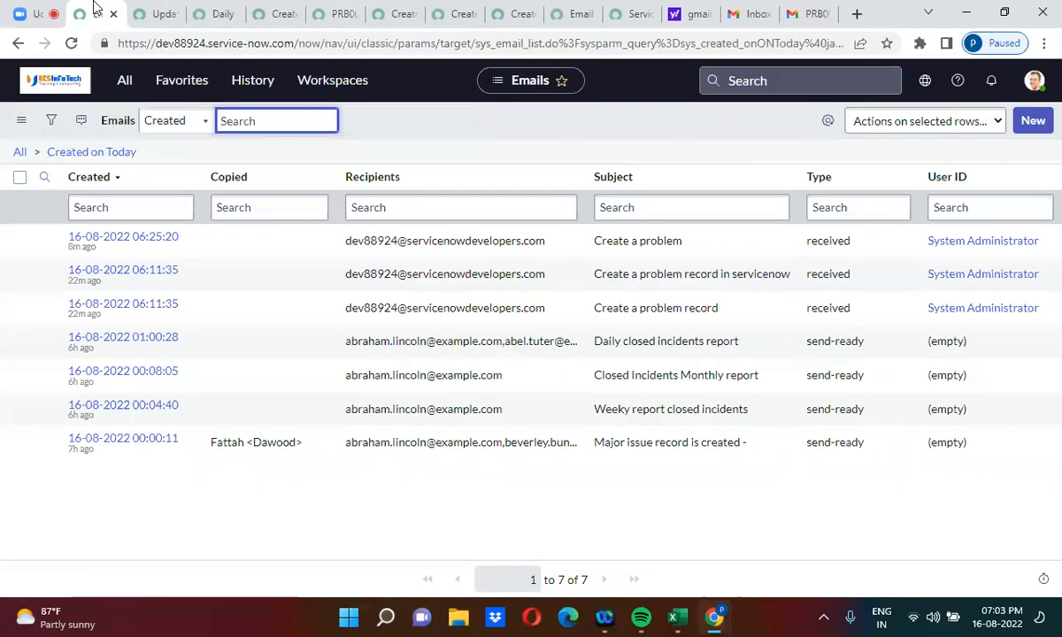
left_click(217, 13)
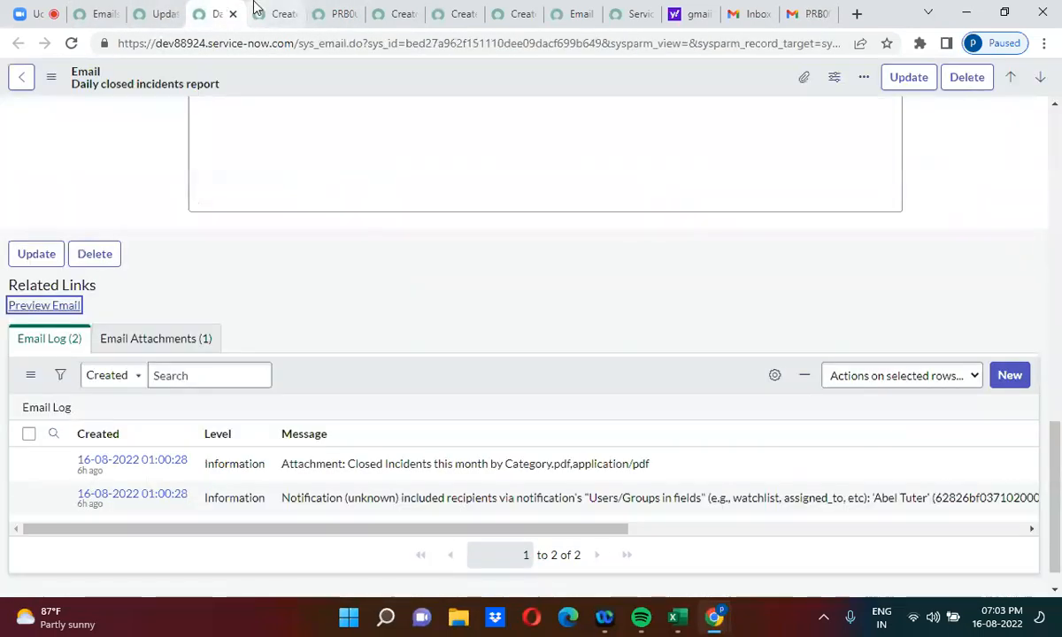
left_click(255, 9)
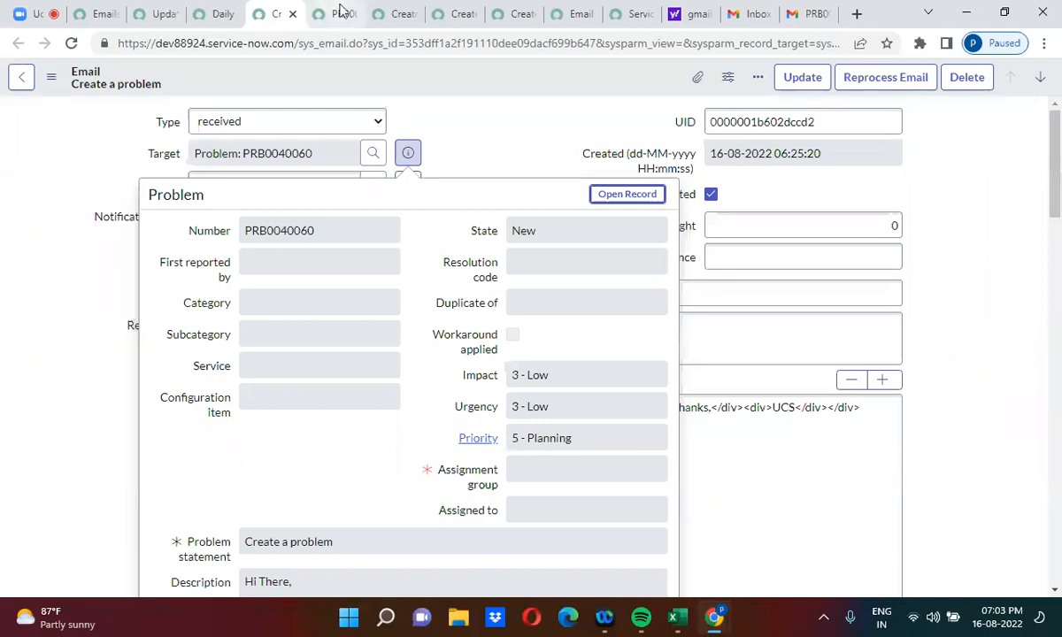
left_click(312, 14)
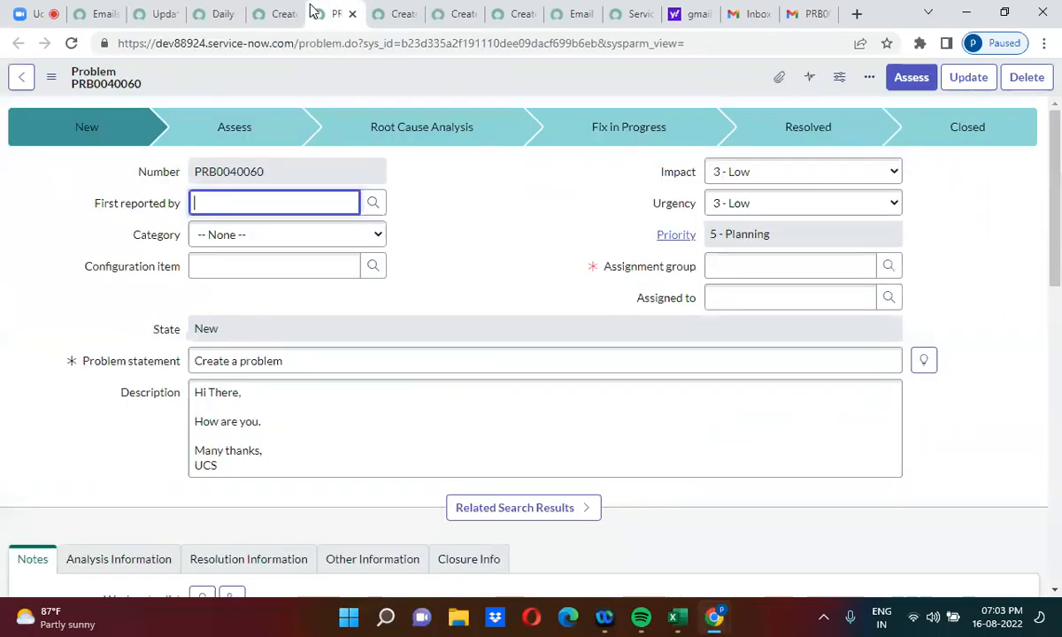
left_click(98, 13)
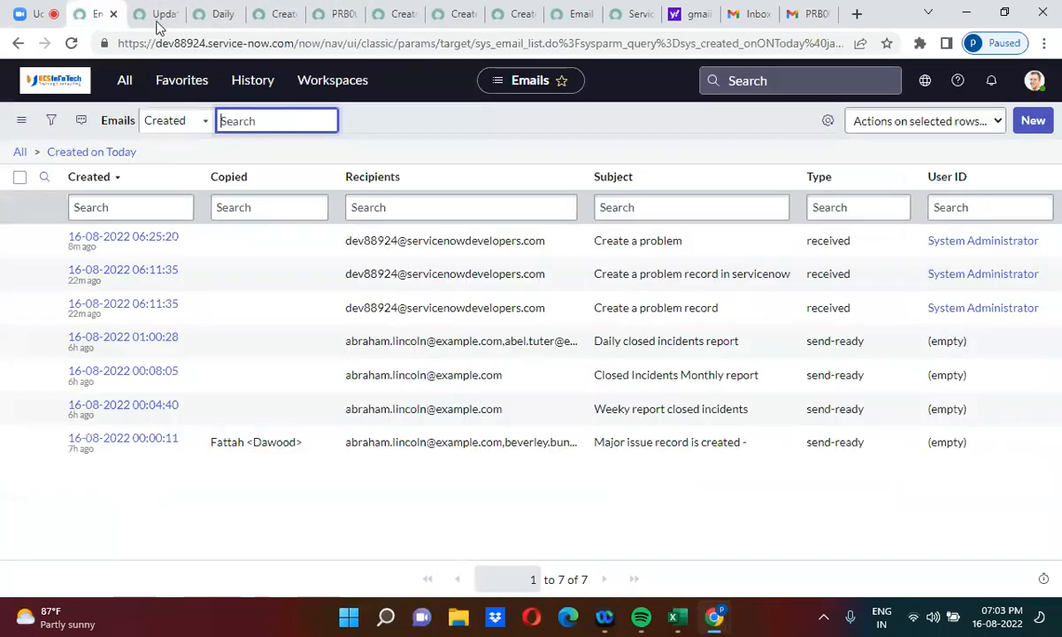
left_click(130, 158)
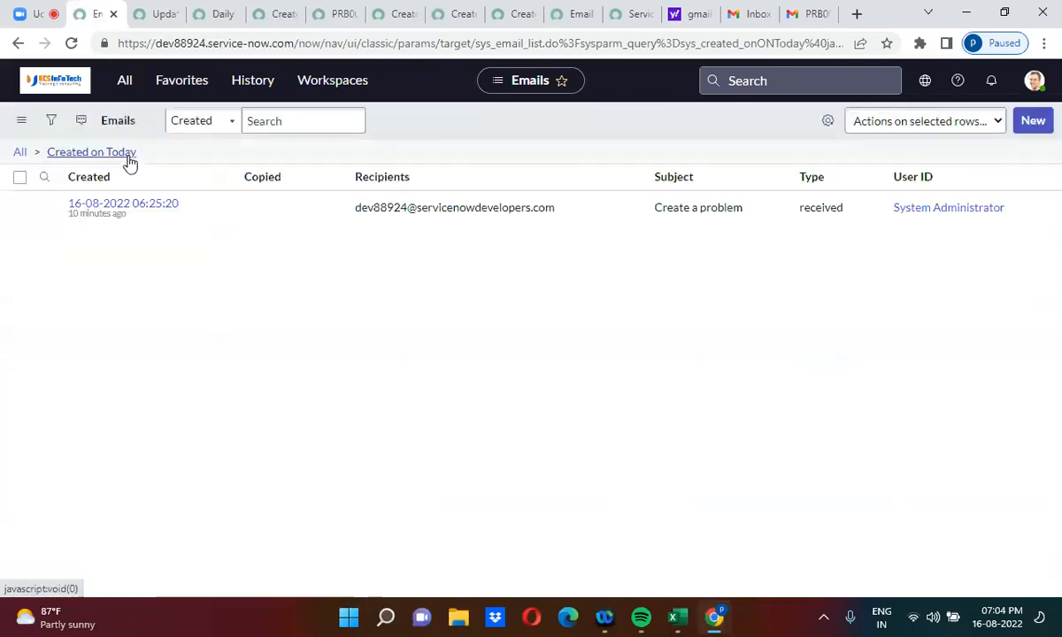
left_click(130, 159)
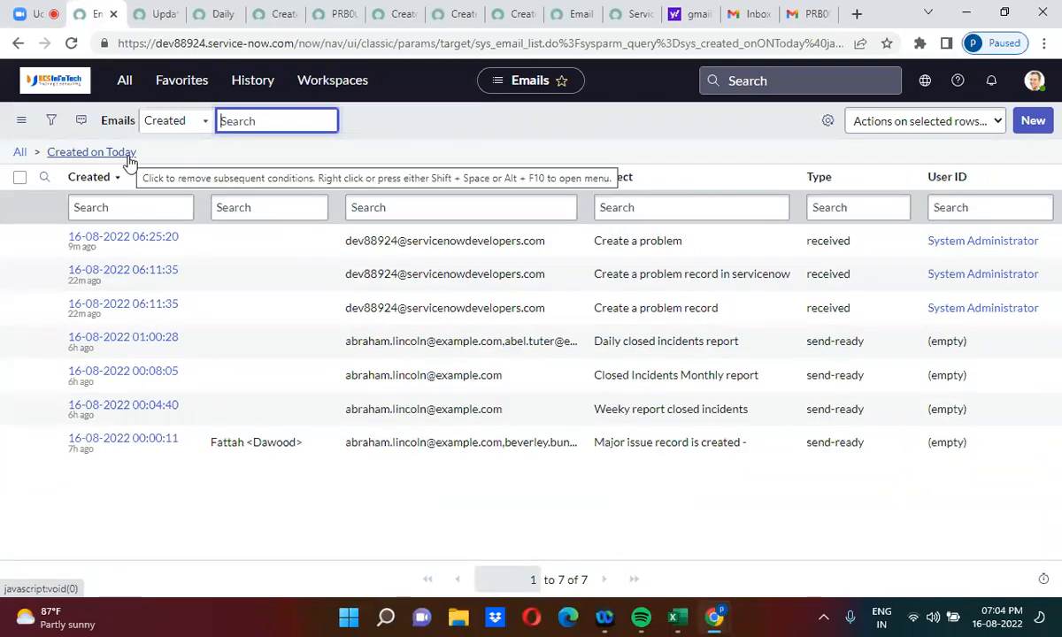
left_click(130, 158)
left_click(130, 159)
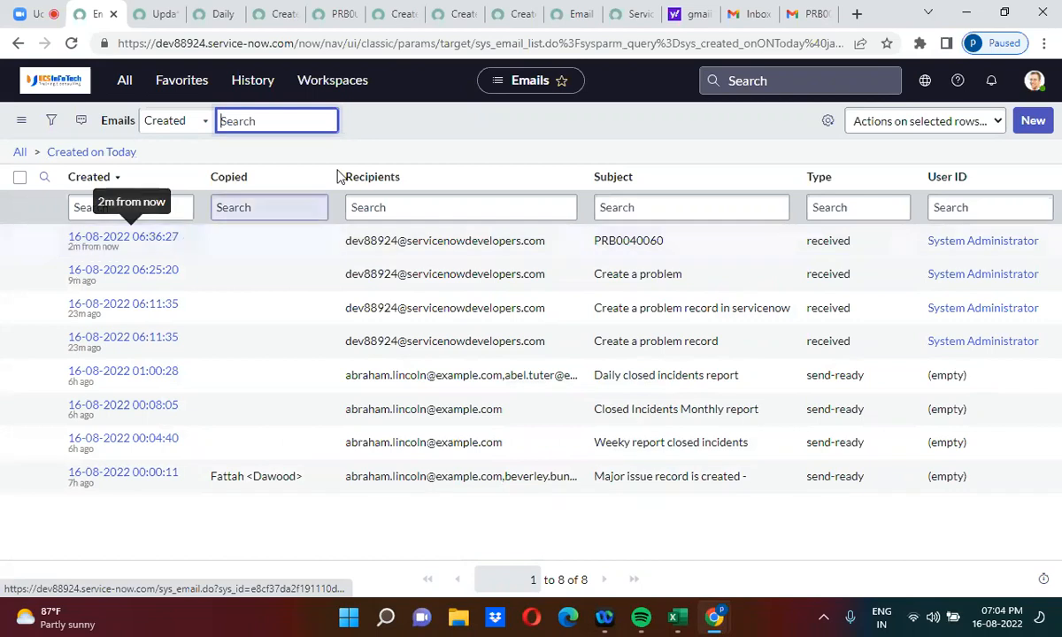
Step: Confirm PRB0040060's description reads 'I am updating the record', then stop the Zoom cloud recording
left_click(339, 15)
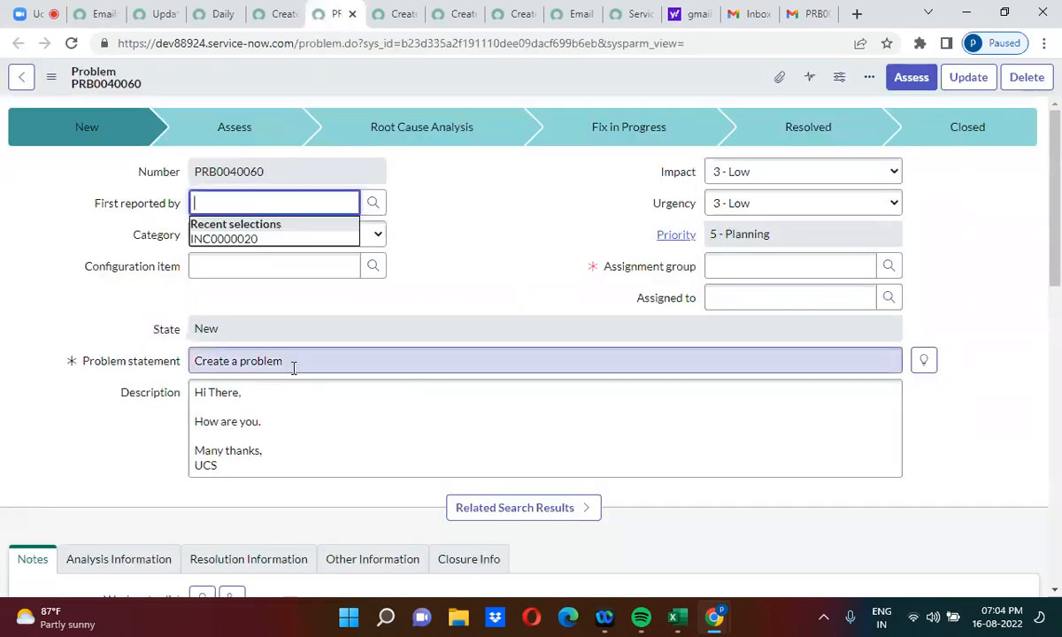
left_click(97, 372)
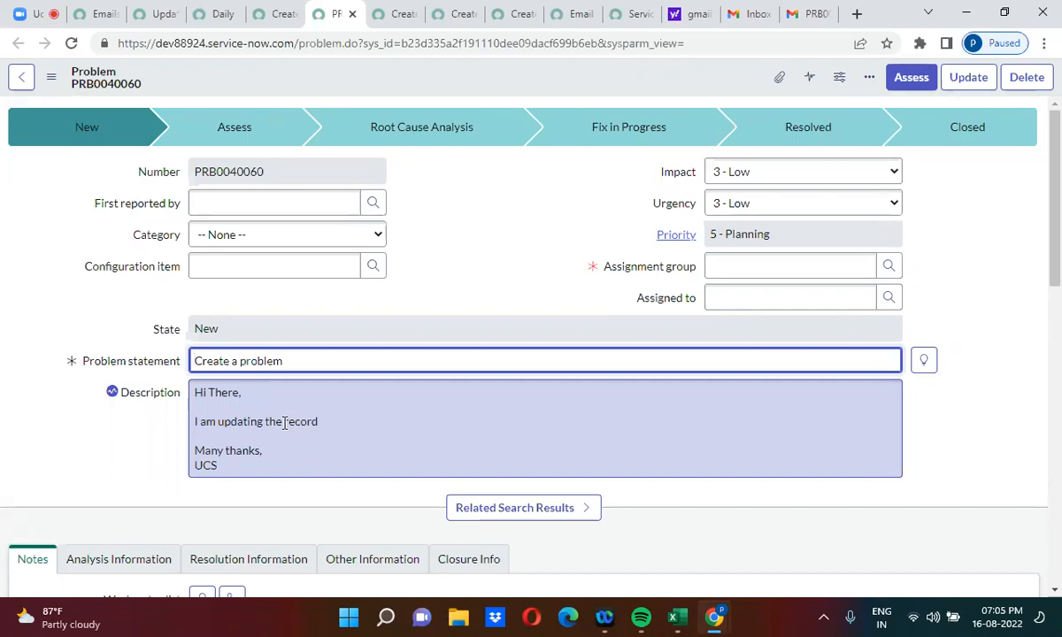
left_click(25, 9)
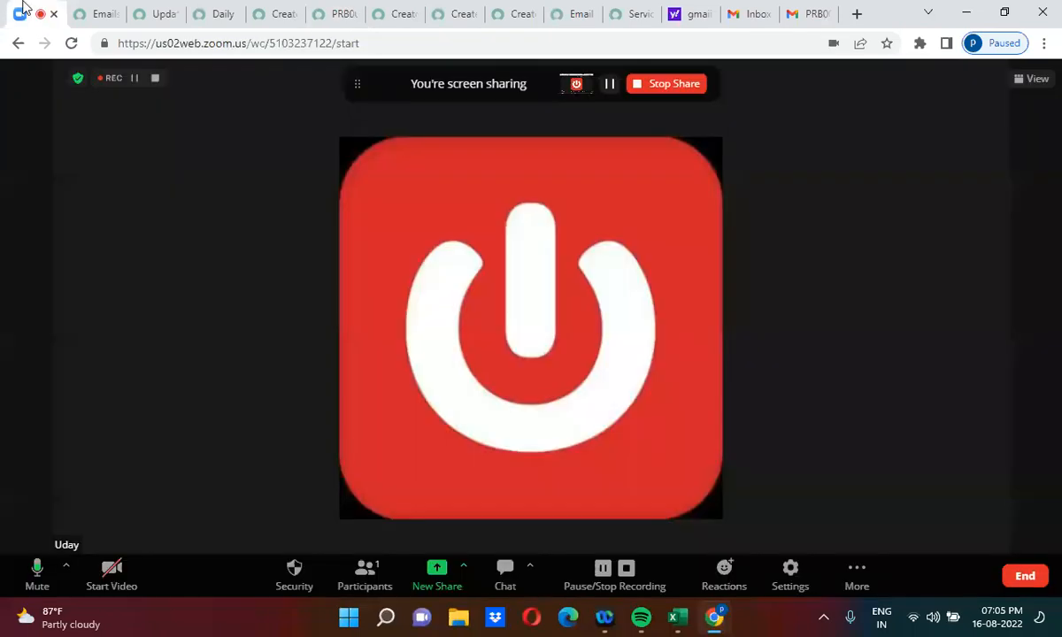
left_click(625, 571)
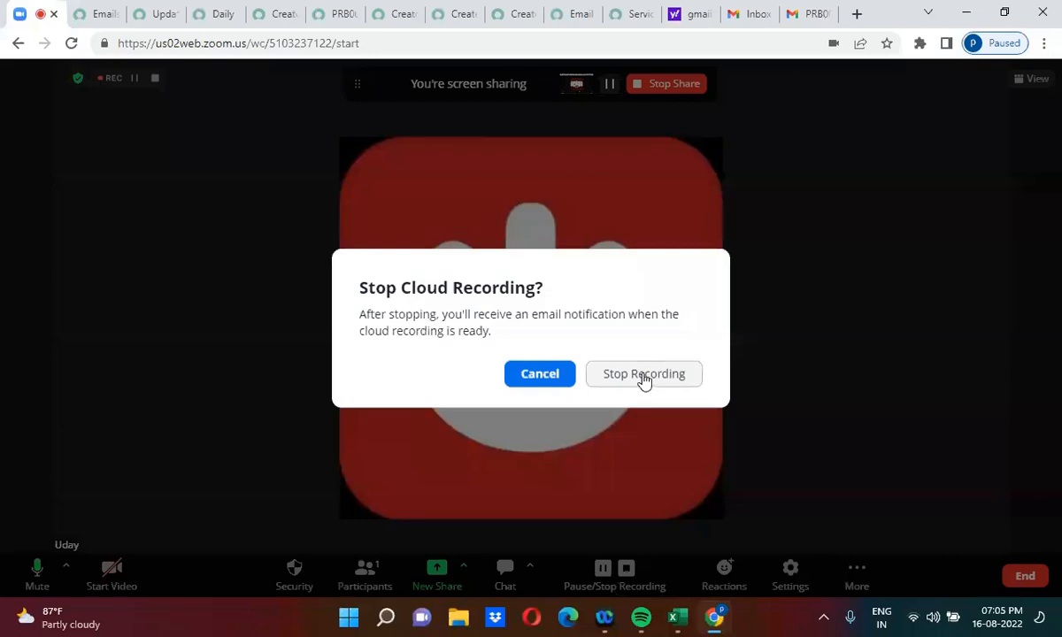